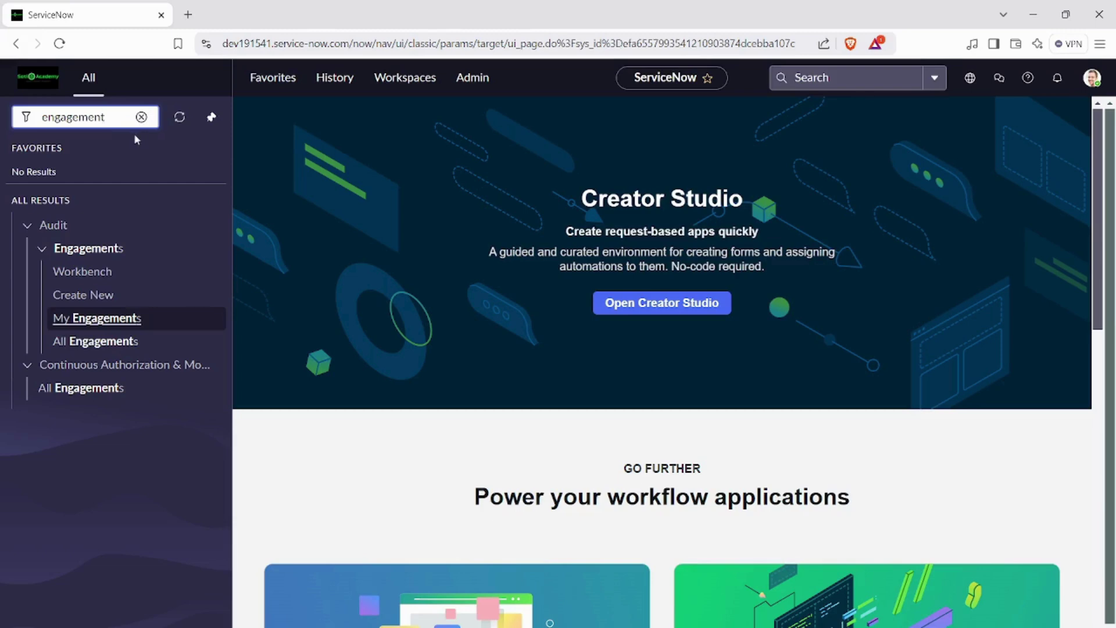
- Open a new audit engagement form in a separate browser tab and set its type to SOX Audit
middle_click(82, 297)
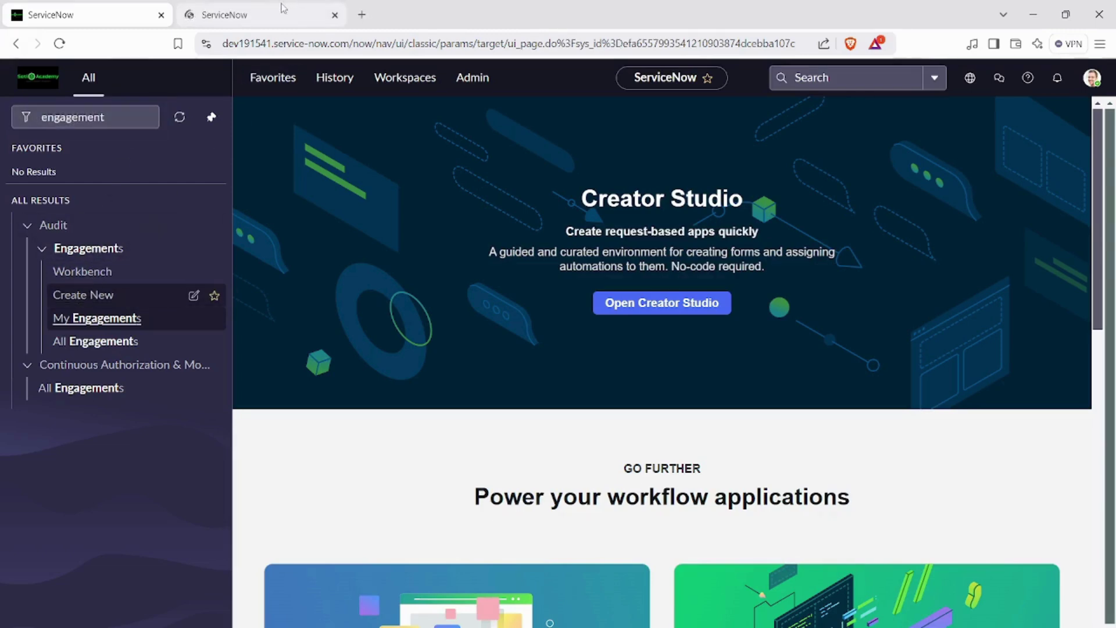
left_click(283, 8)
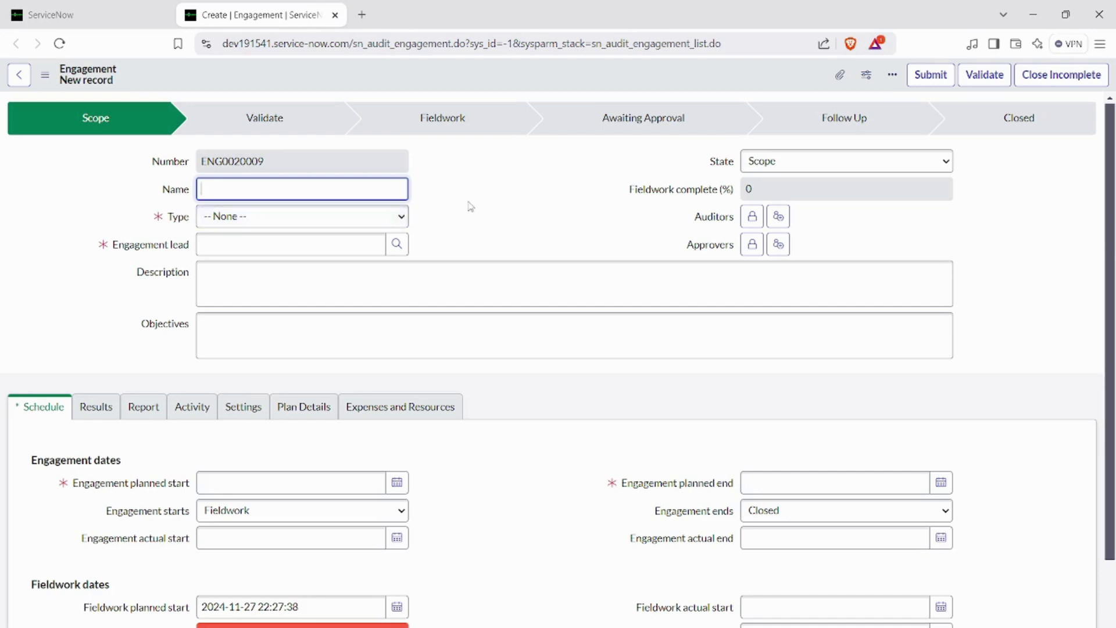
left_click(364, 218)
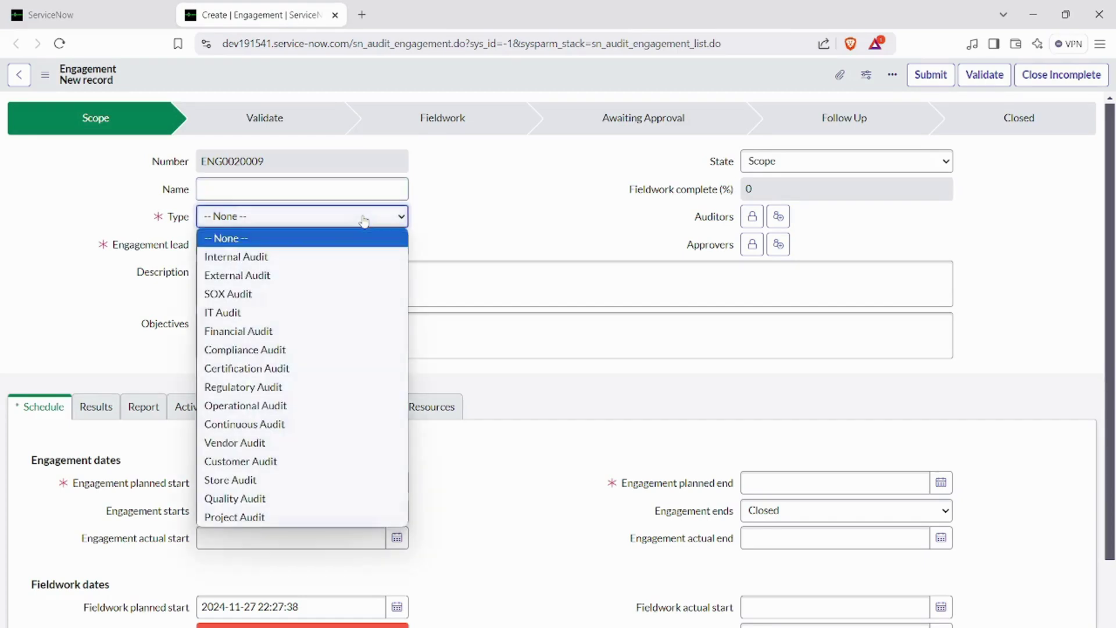
left_click(291, 286)
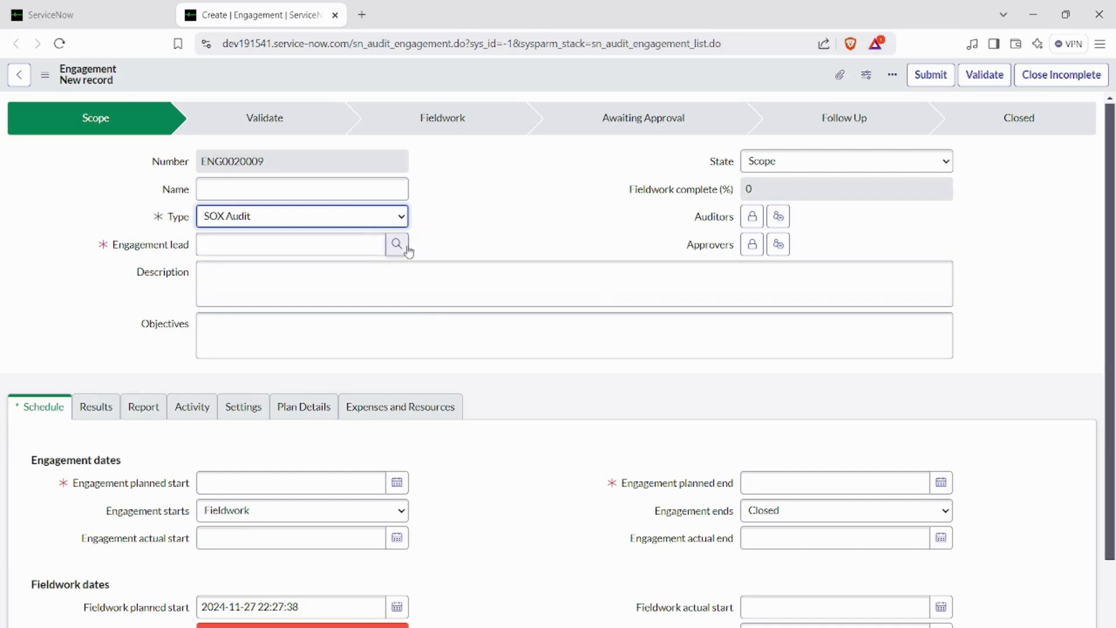
- Choose the first listed user as engagement lead and add yourself as both auditor and approver
left_click(396, 244)
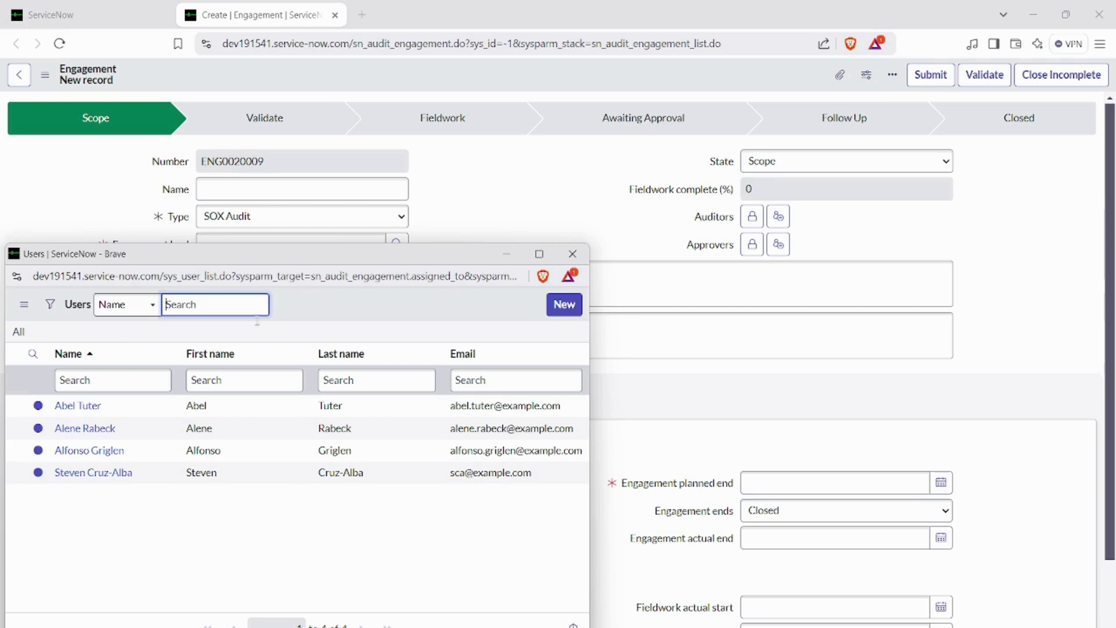
left_click(81, 405)
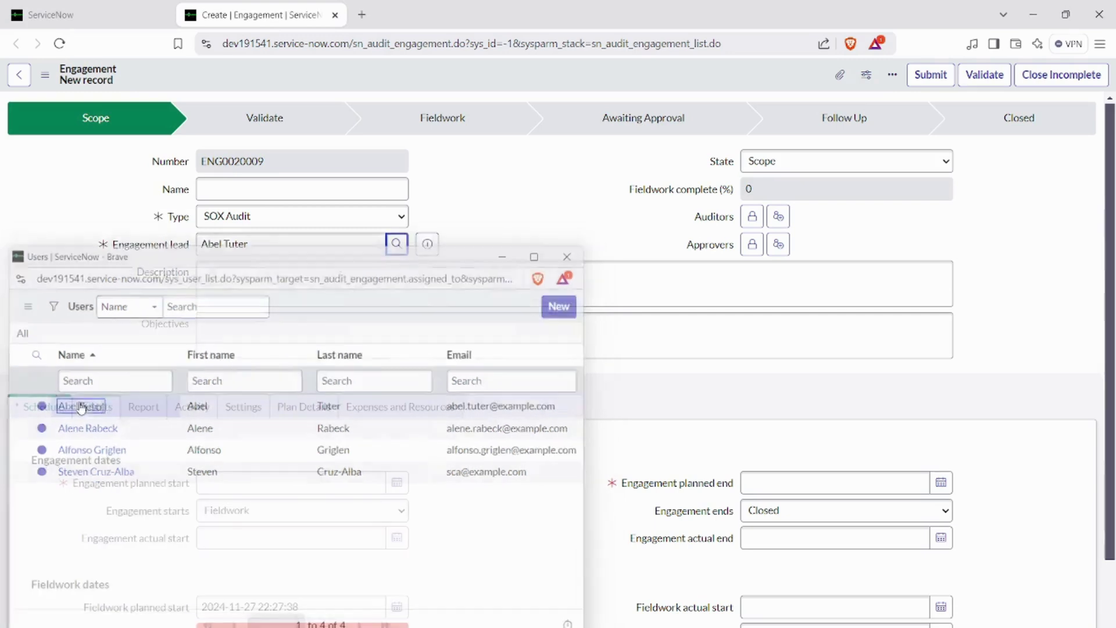
left_click(777, 223)
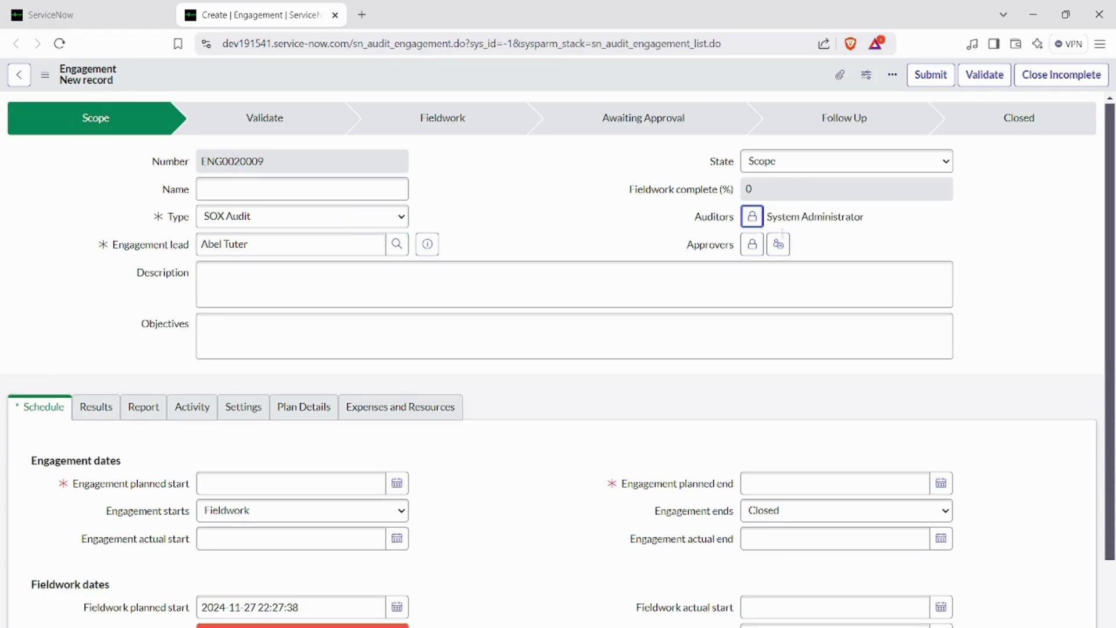
left_click(779, 244)
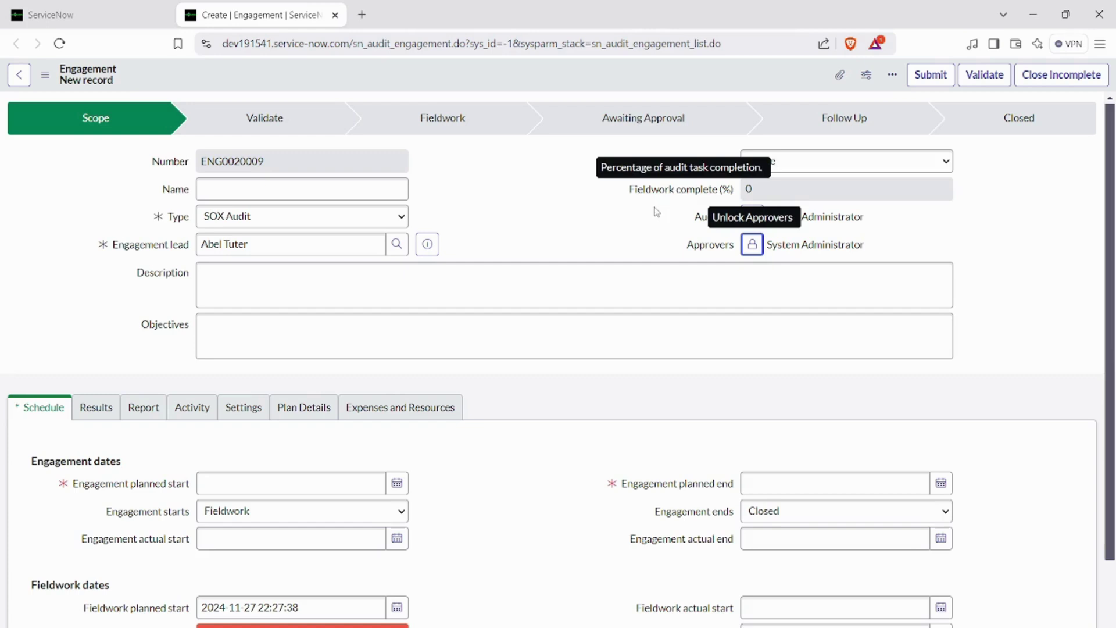
- Set the engagement planned start to today, 2024-11-27, and the planned end to 2024-12-06
scroll(656, 211, "down", 2)
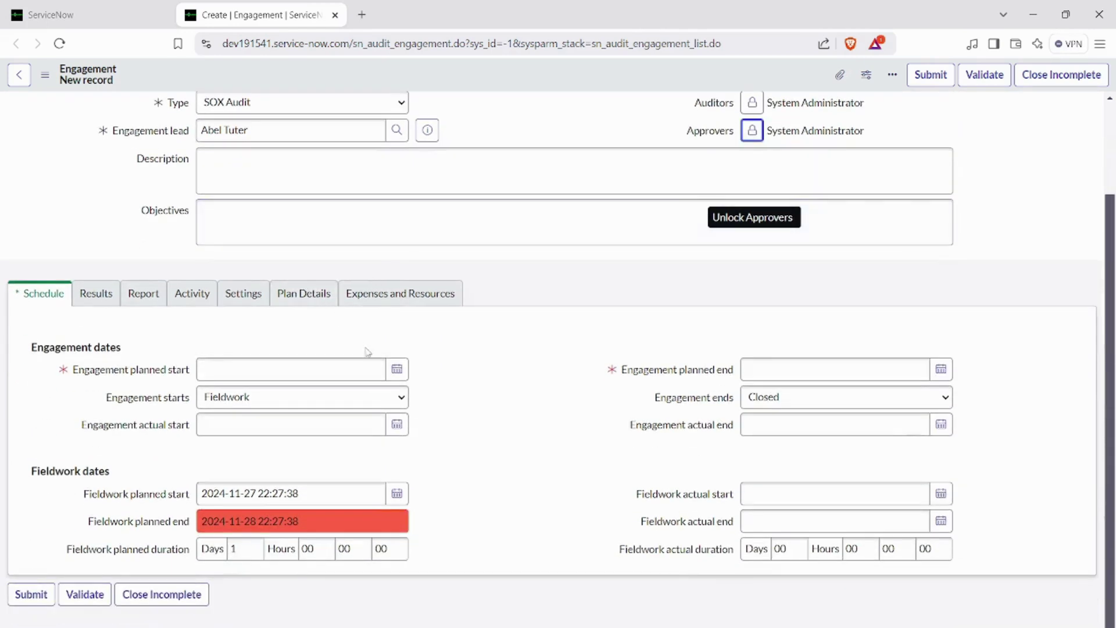
left_click(398, 370)
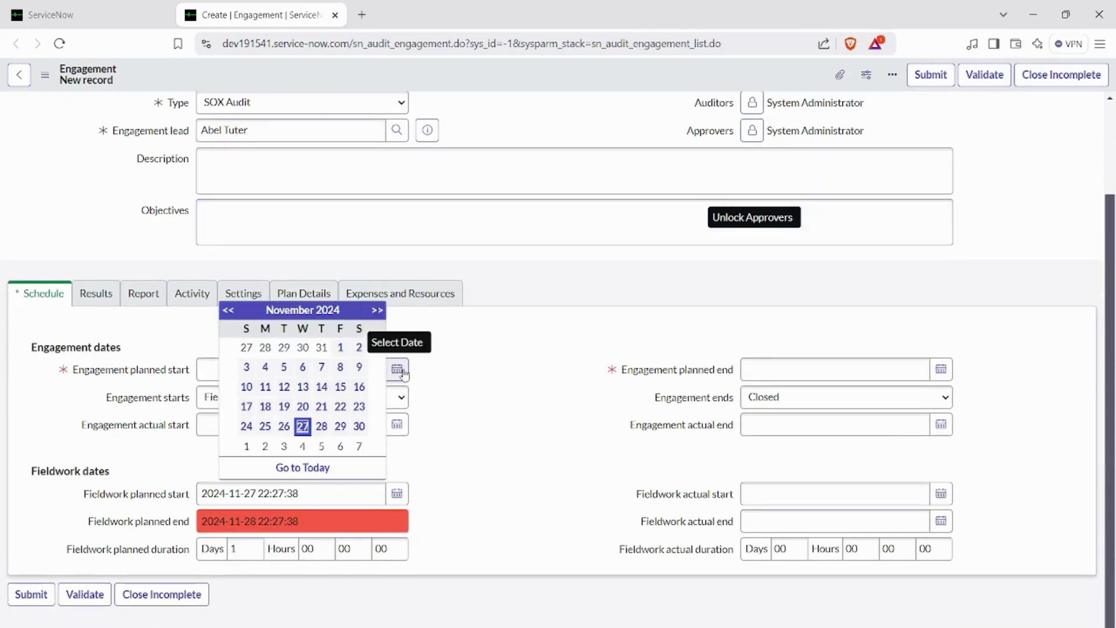
left_click(315, 471)
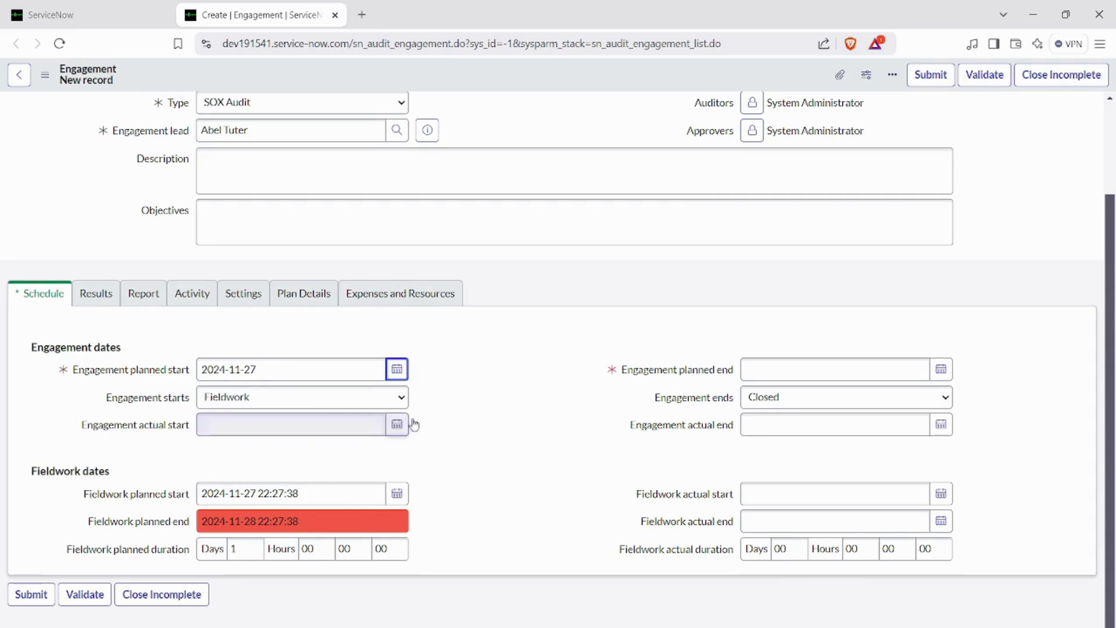
left_click(942, 372)
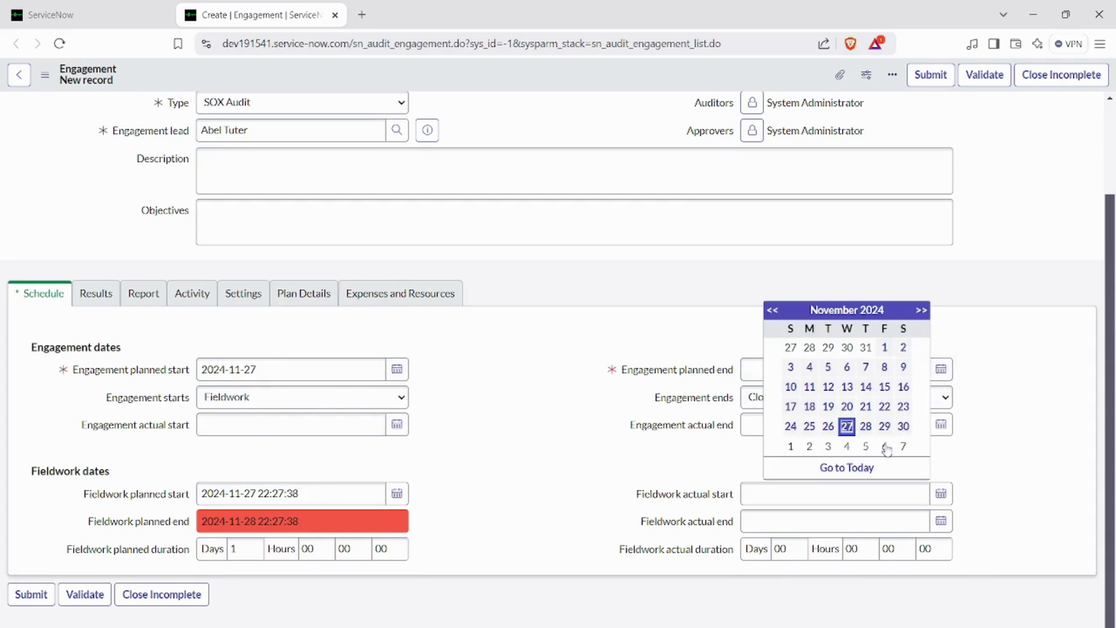
left_click(888, 446)
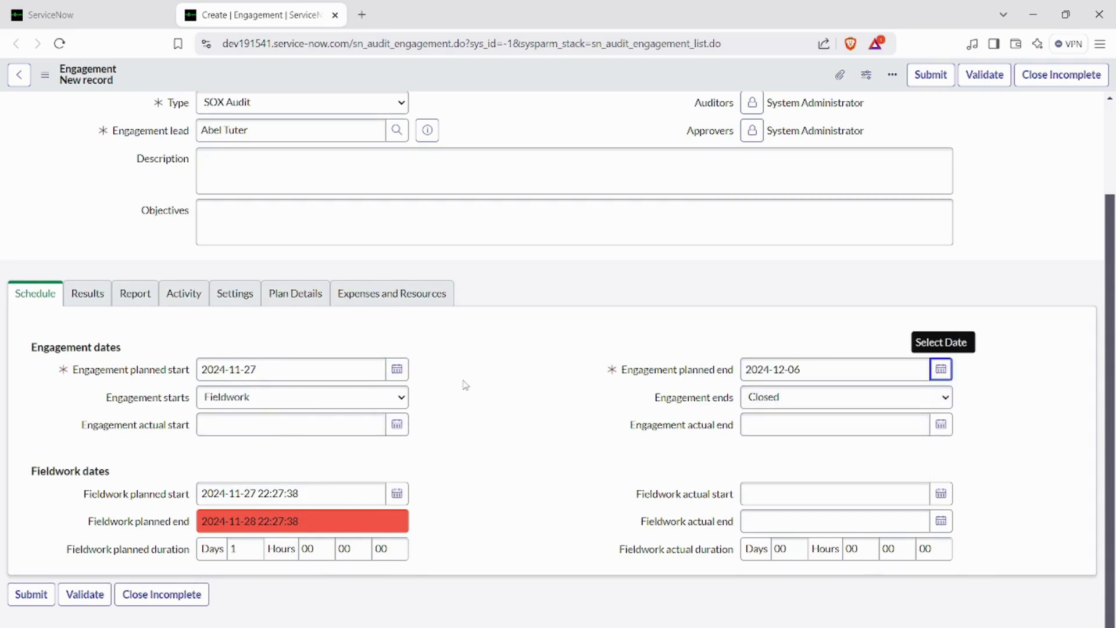
- Save the new engagement record and remain on its form
scroll(464, 385, "up", 3)
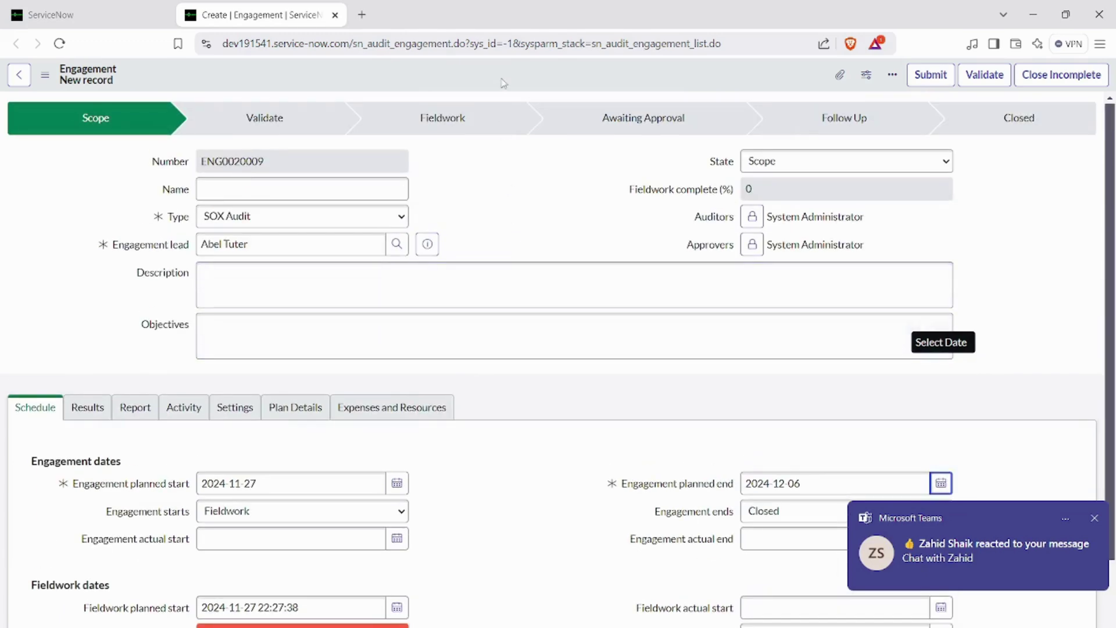
right_click(505, 77)
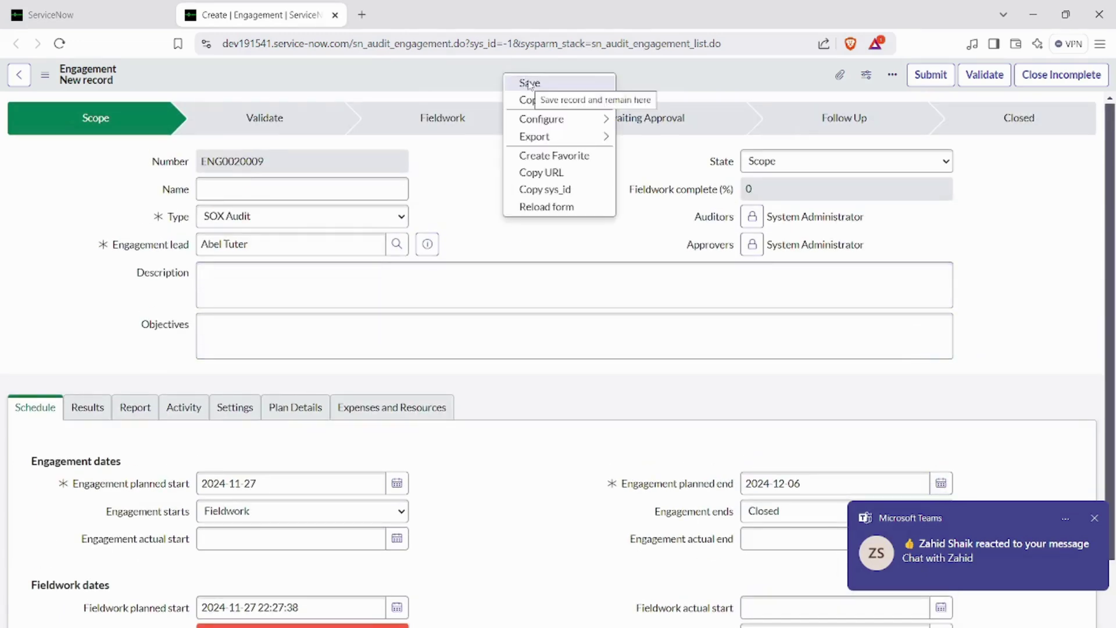
left_click(529, 84)
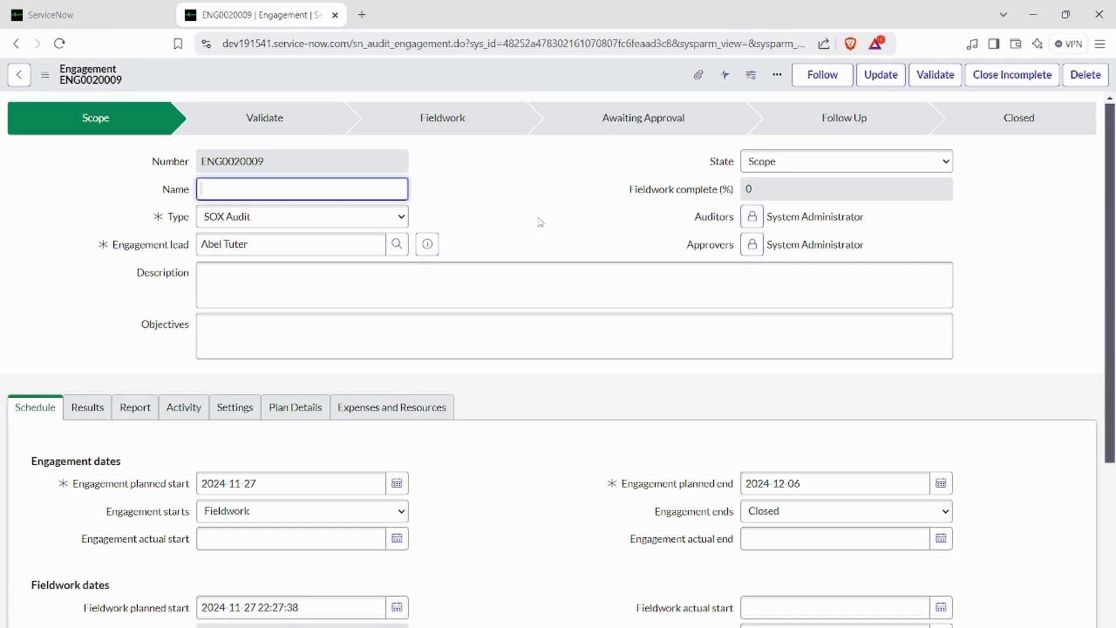
- Associate the Customer National Identification Number entity with the engagement
scroll(538, 222, "down", 1)
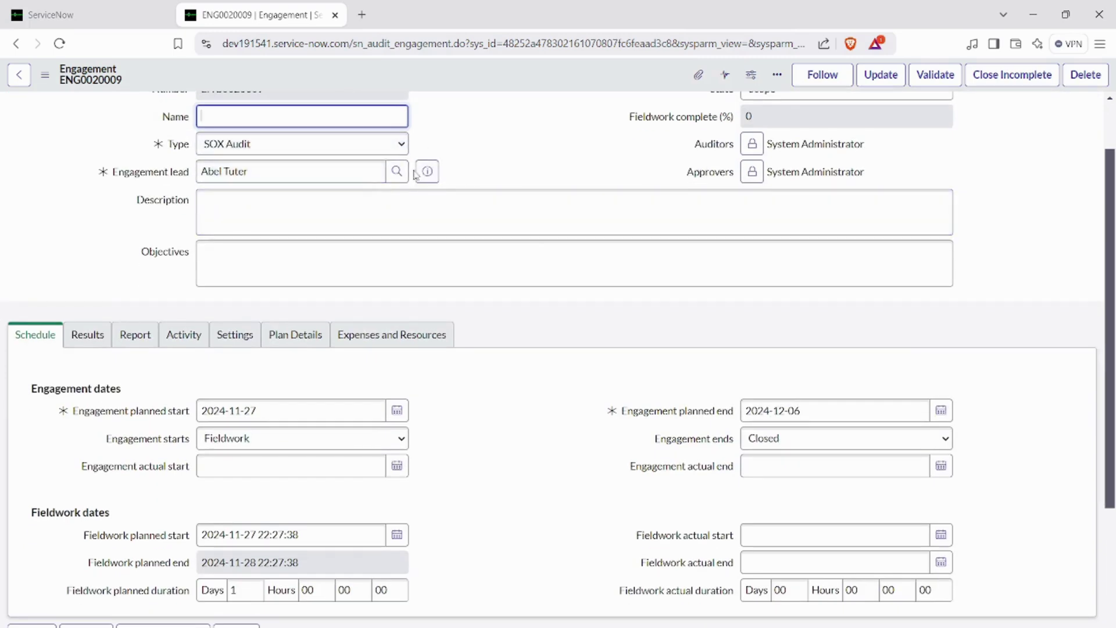
mouse_move(703, 149)
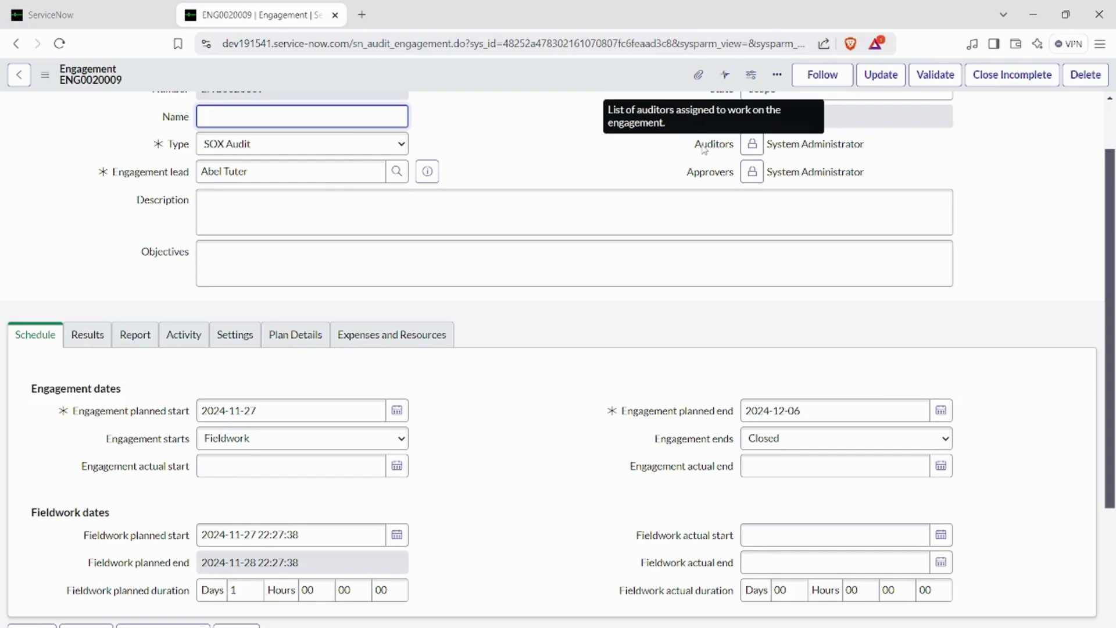
scroll(600, 281, "down", 5)
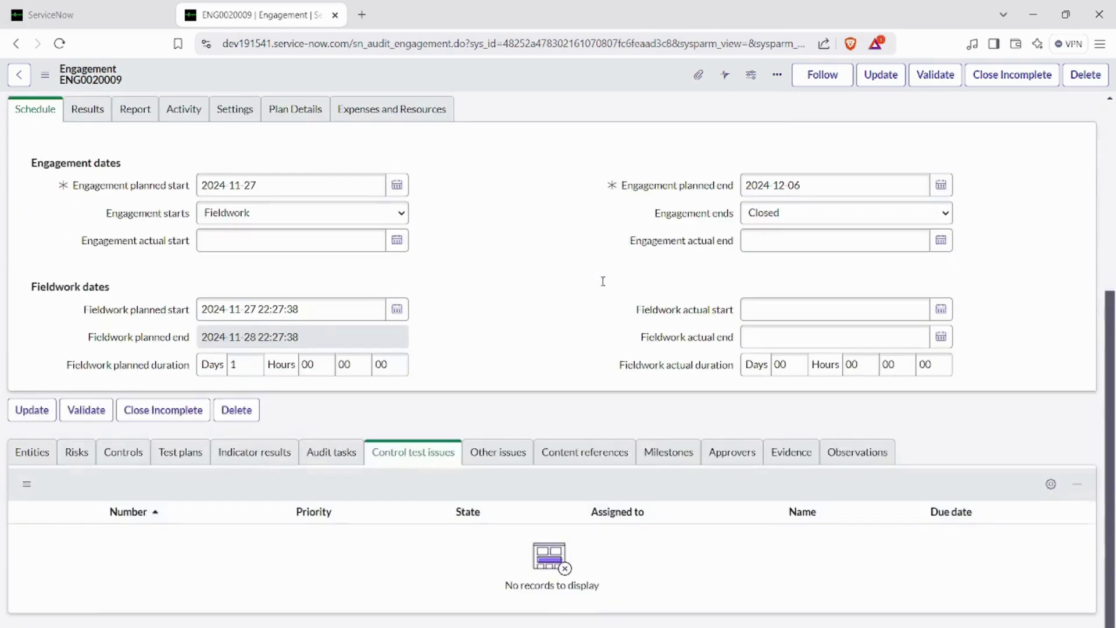
left_click(33, 451)
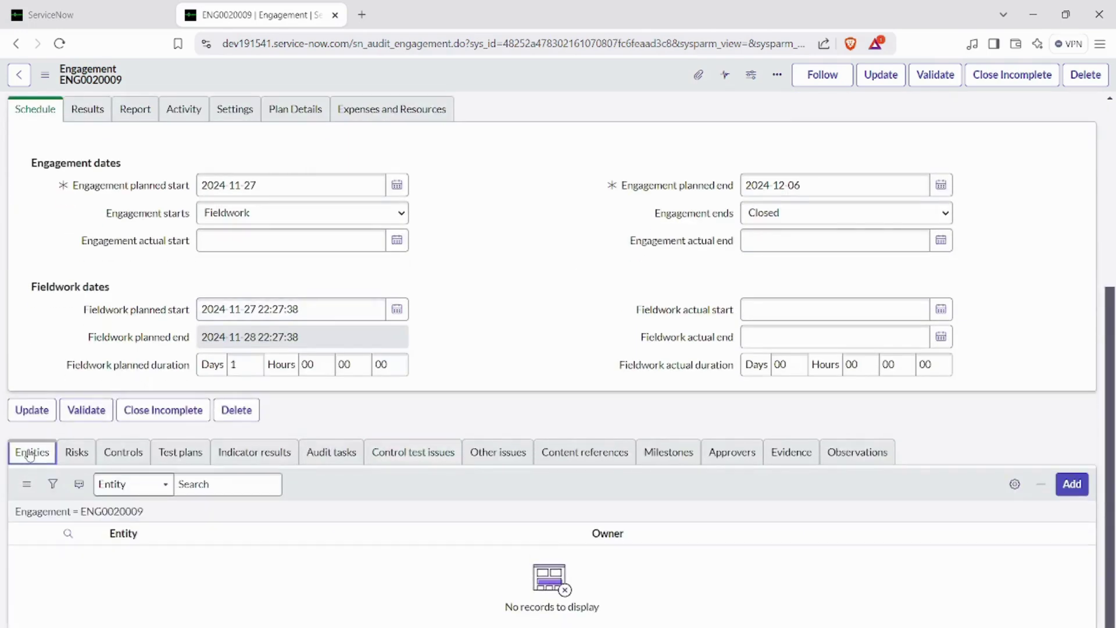
left_click(1072, 484)
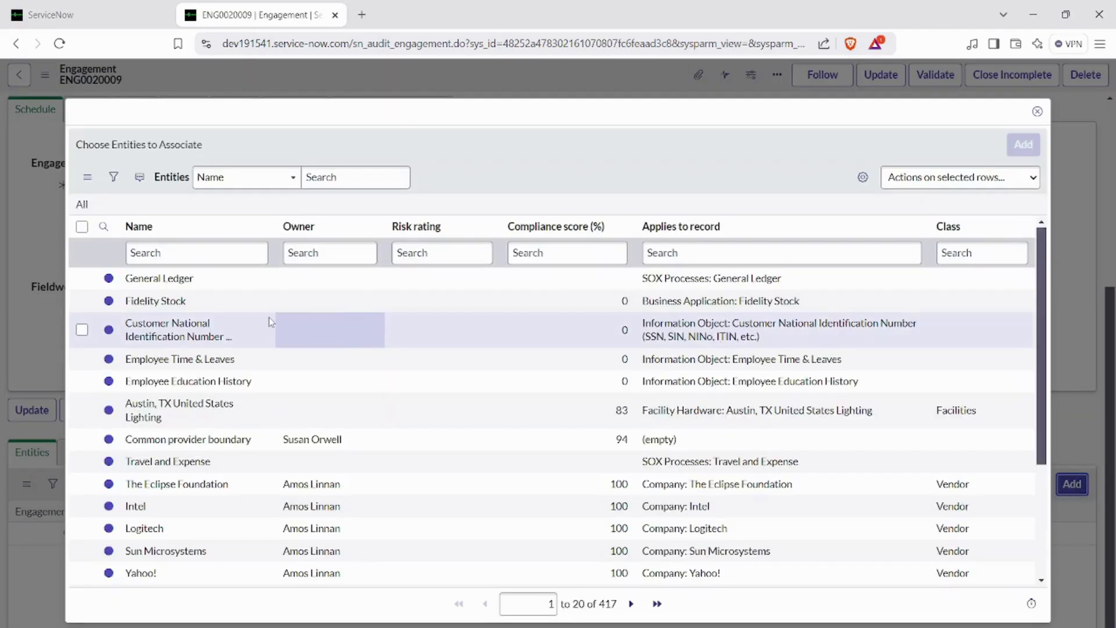
left_click(82, 329)
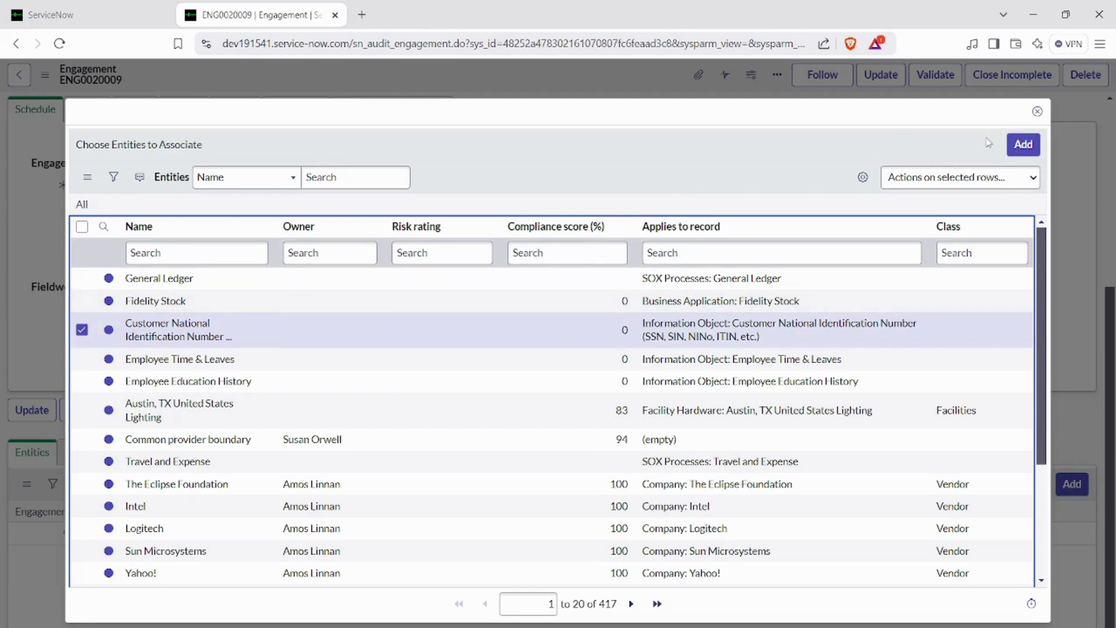
left_click(1017, 148)
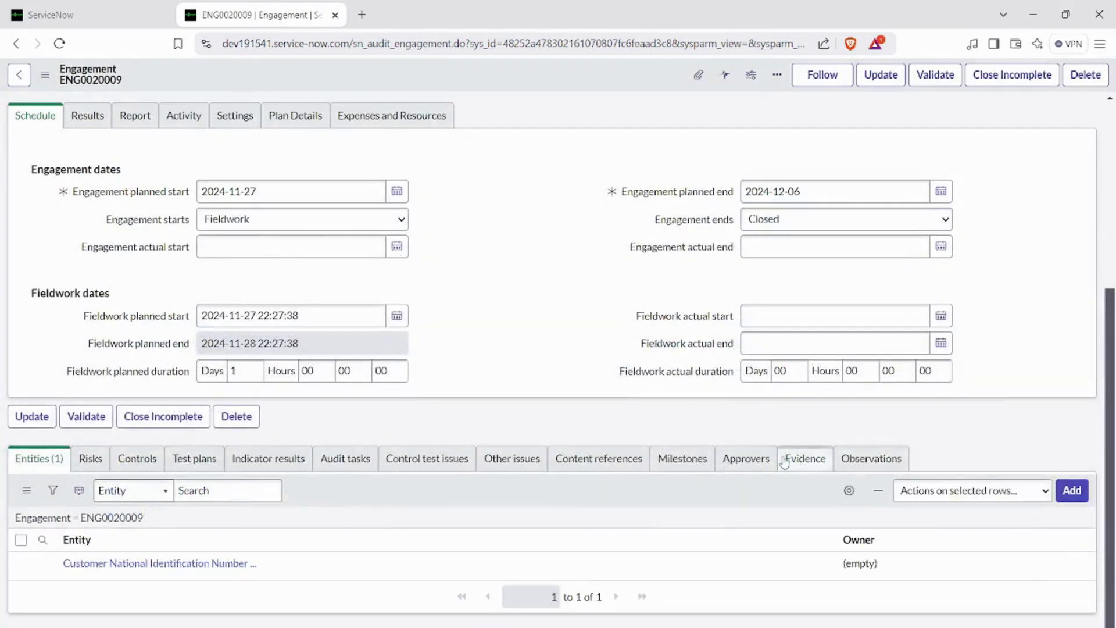
- Move the engagement from Scope to the Validate state
scroll(569, 419, "up", 5)
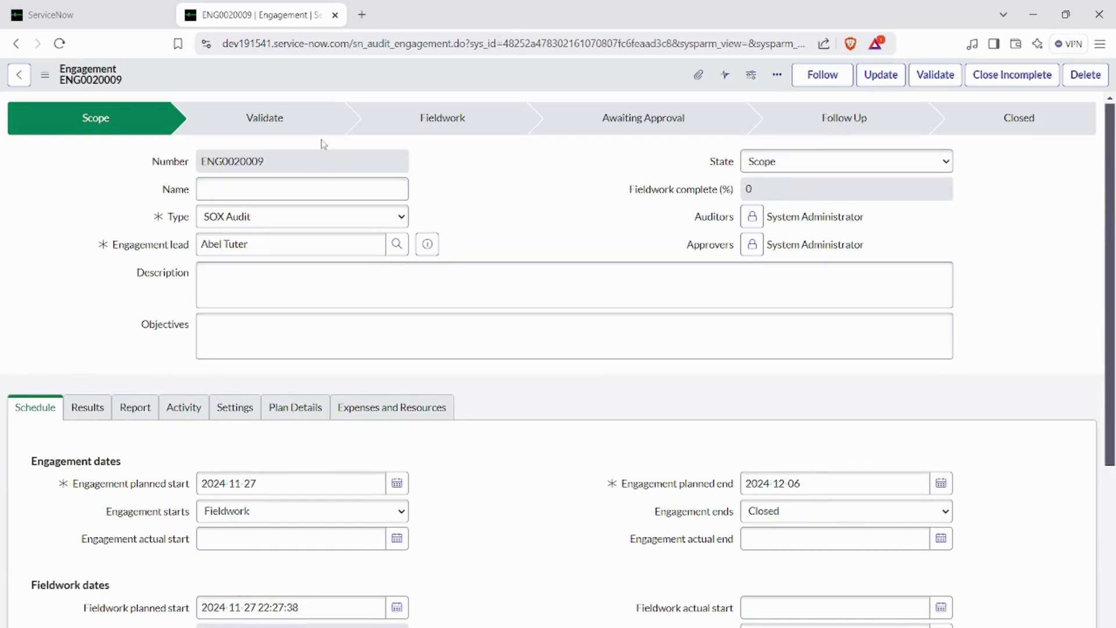
left_click(939, 80)
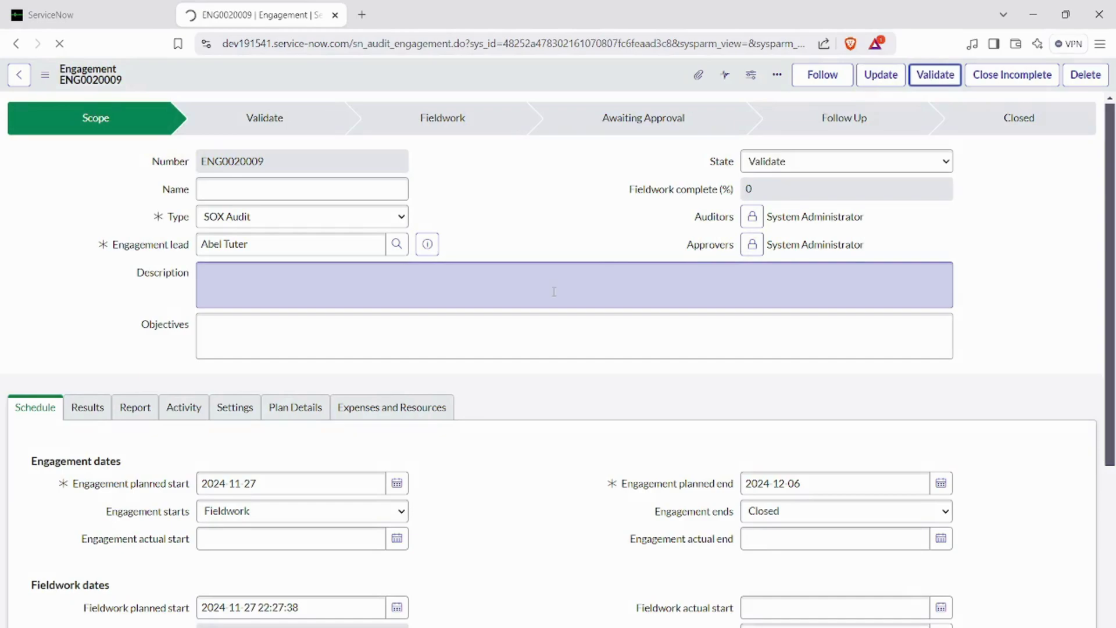
- Review the entities, risks and controls related to the validated engagement
scroll(453, 294, "down", 4)
scroll(454, 291, "down", 5)
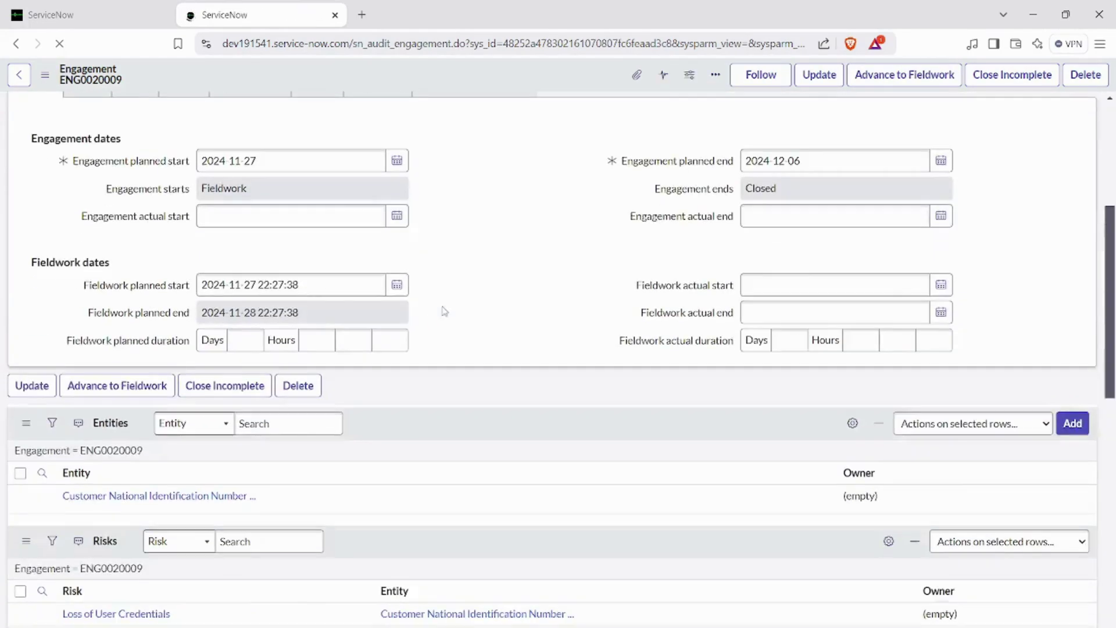
scroll(452, 368, "down", 4)
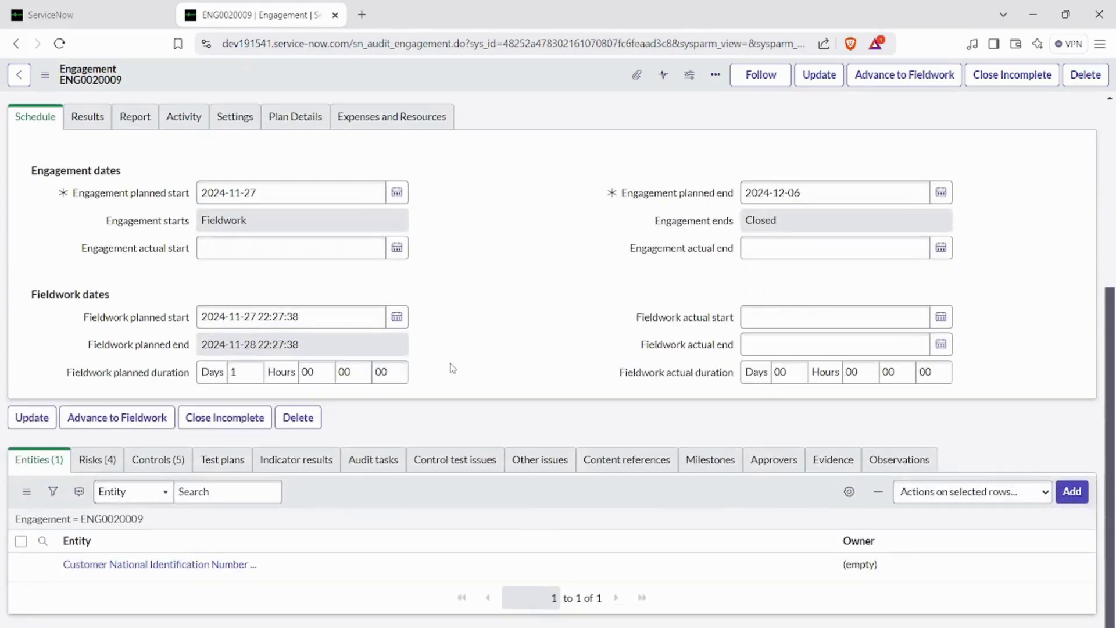
left_click(97, 460)
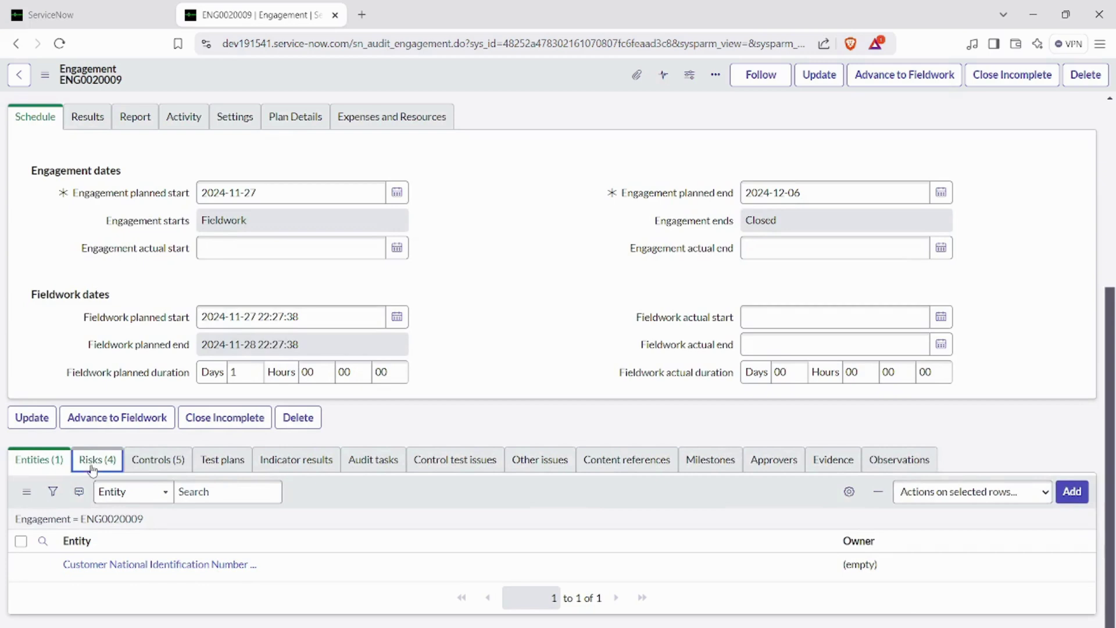
left_click(147, 462)
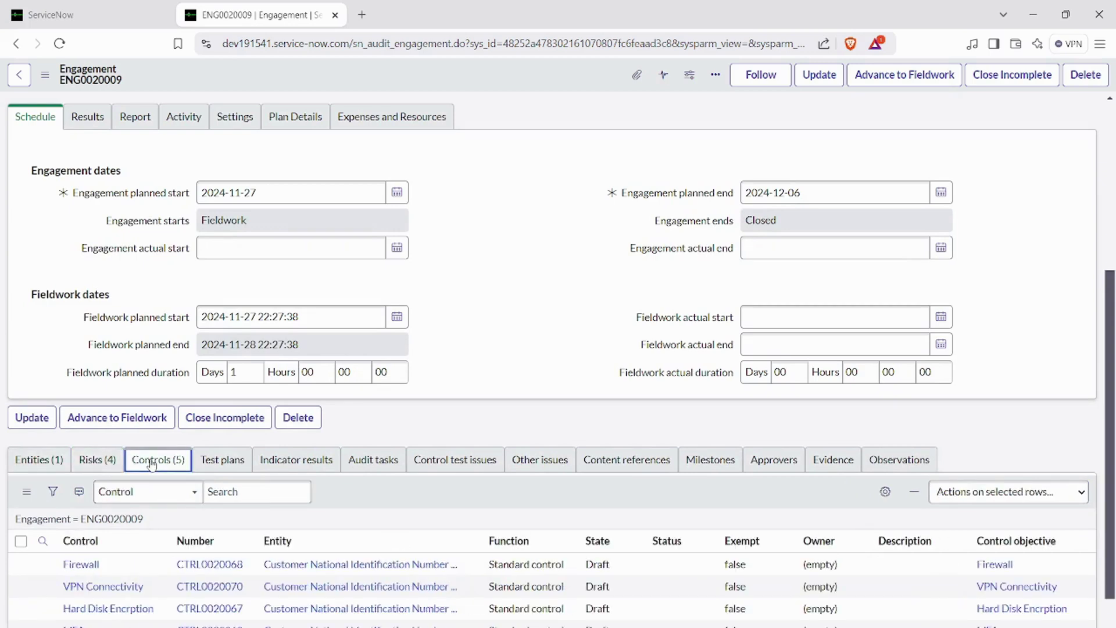
left_click(56, 463)
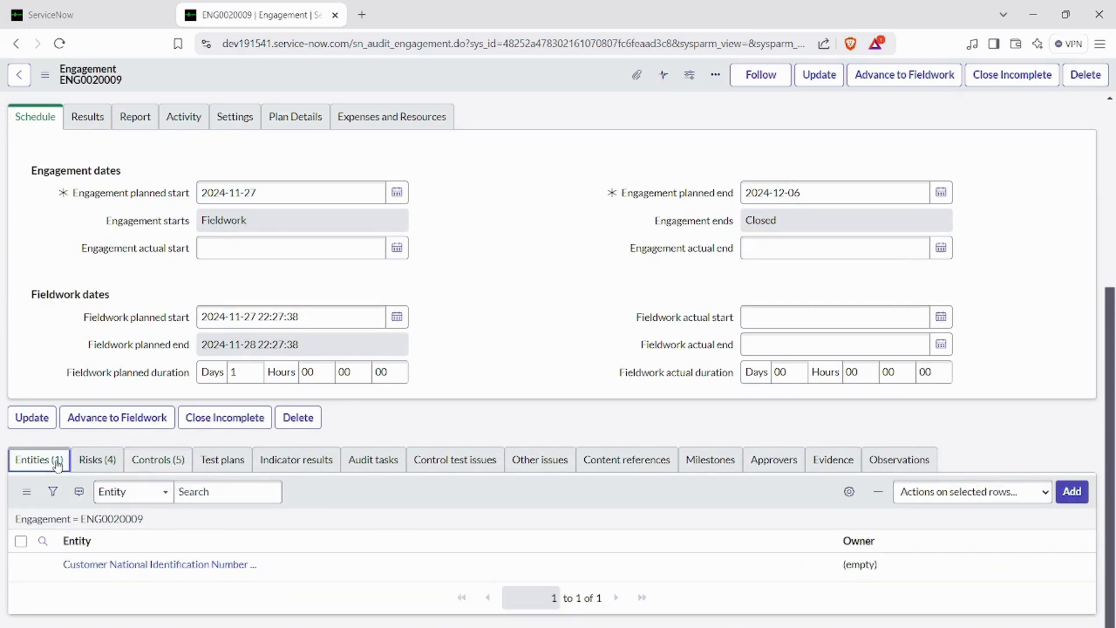
left_click(101, 465)
left_click(154, 460)
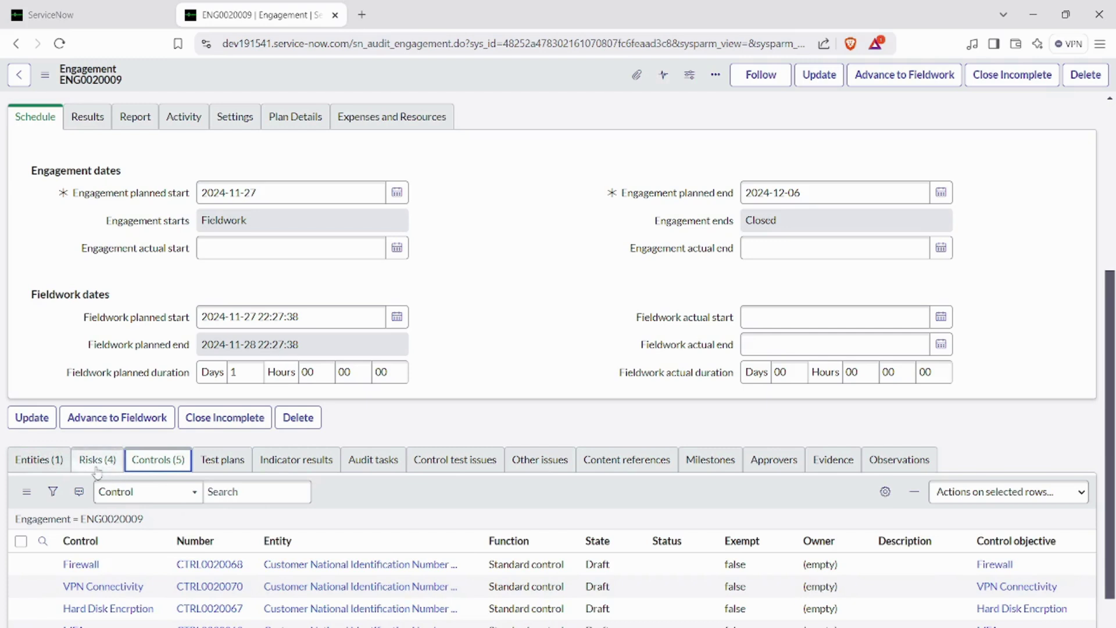
left_click(46, 465)
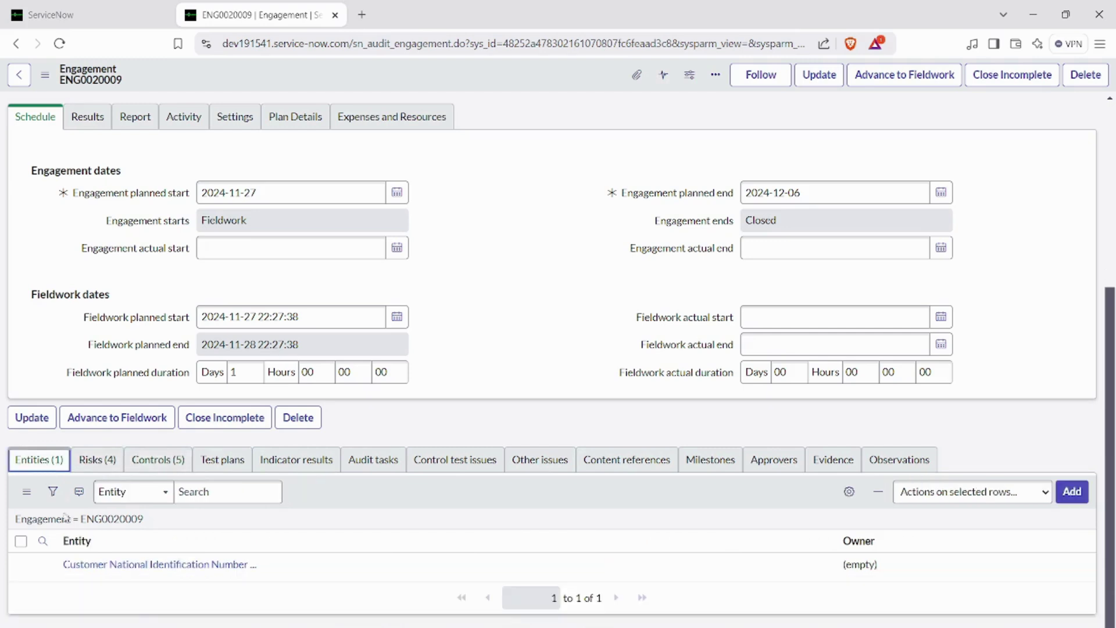
- Duplicate the engagement's browser tab and view the Customer National Identification Number entity record in its own tab
left_click(148, 565, "ctrl")
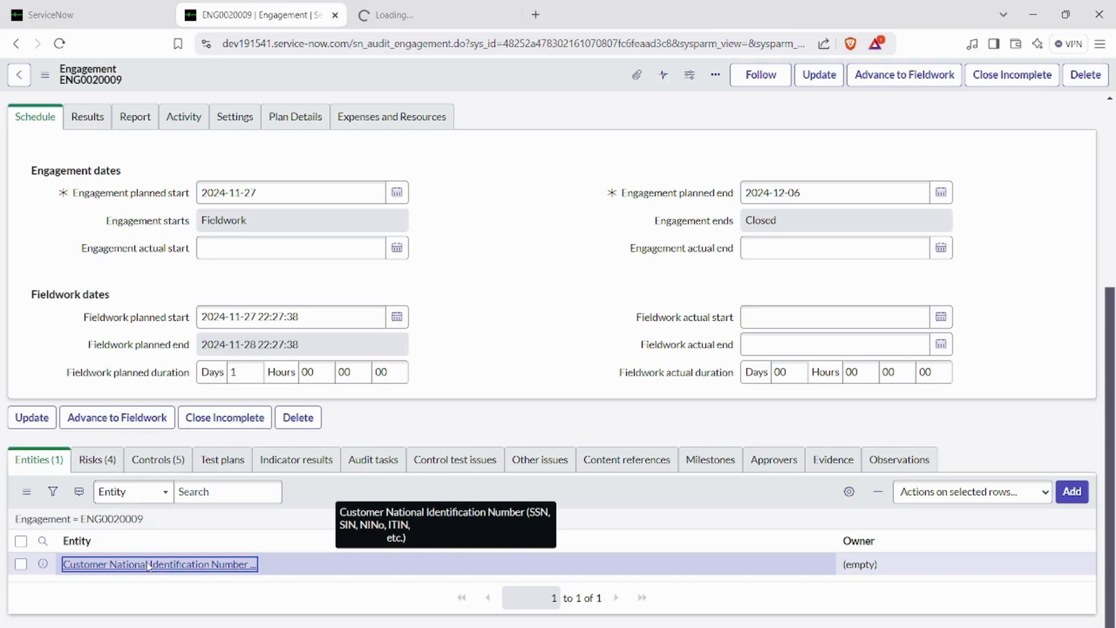
right_click(326, 15)
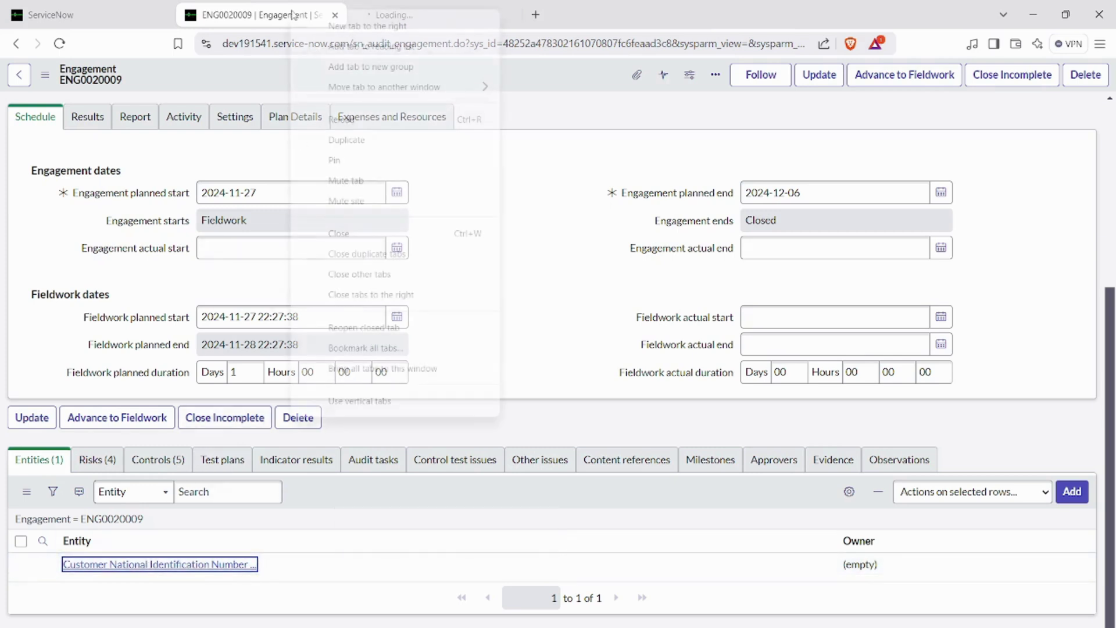
key("Escape")
key("ctrl+Tab")
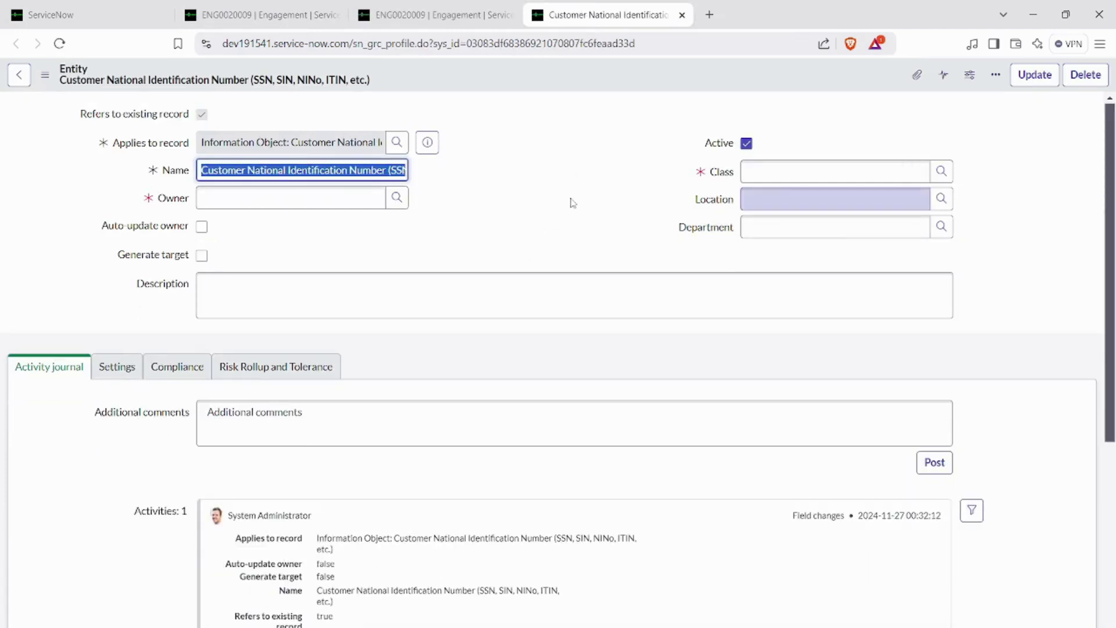
- Compare the entity's downstream risks and controls with the engagement's related risks and controls, and close the entity record's tab
scroll(574, 202, "down", 5)
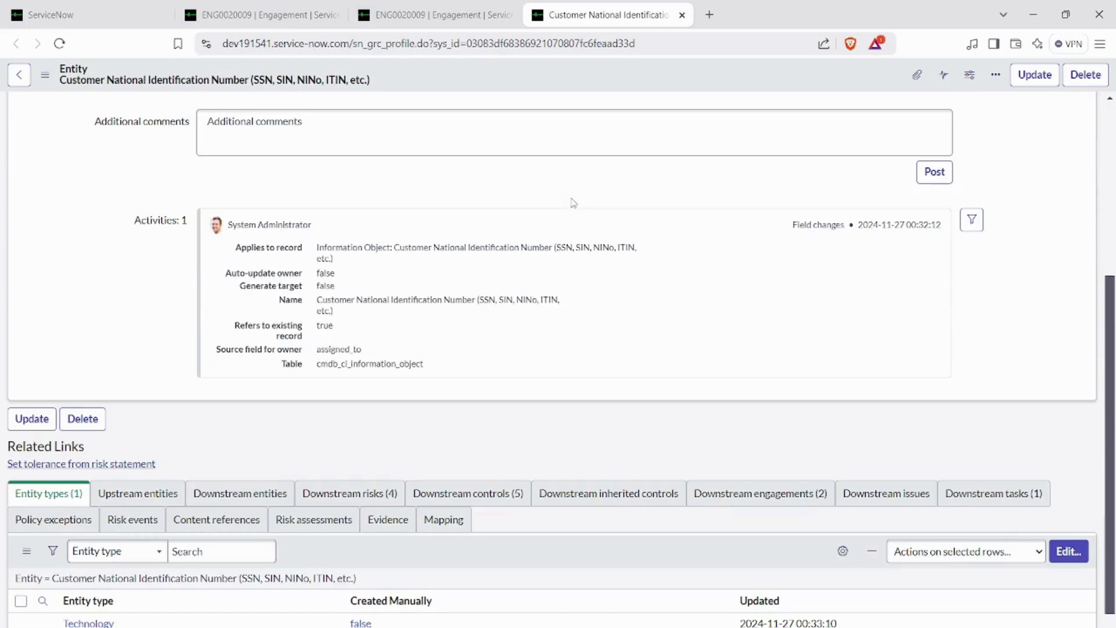
left_click(372, 496)
left_click(462, 497)
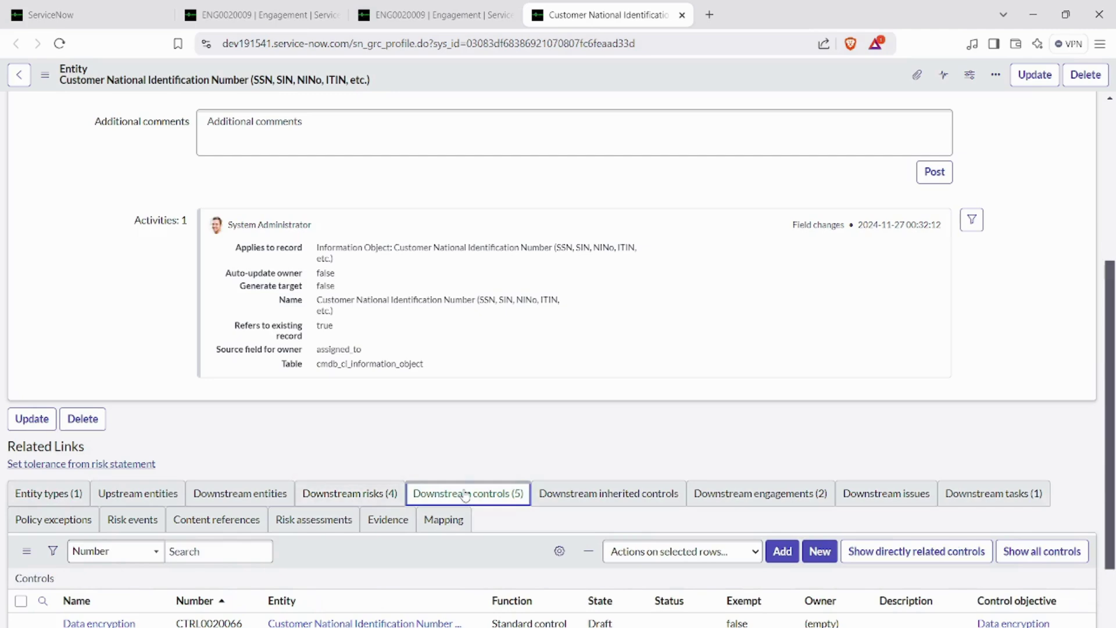
left_click(443, 9)
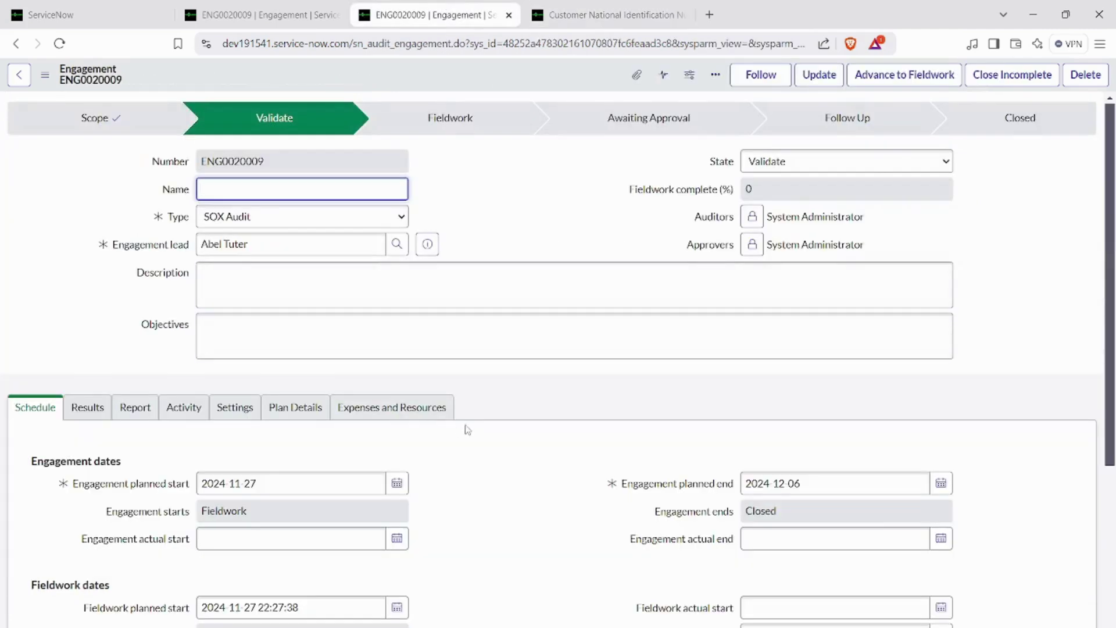
scroll(488, 430, "down", 5)
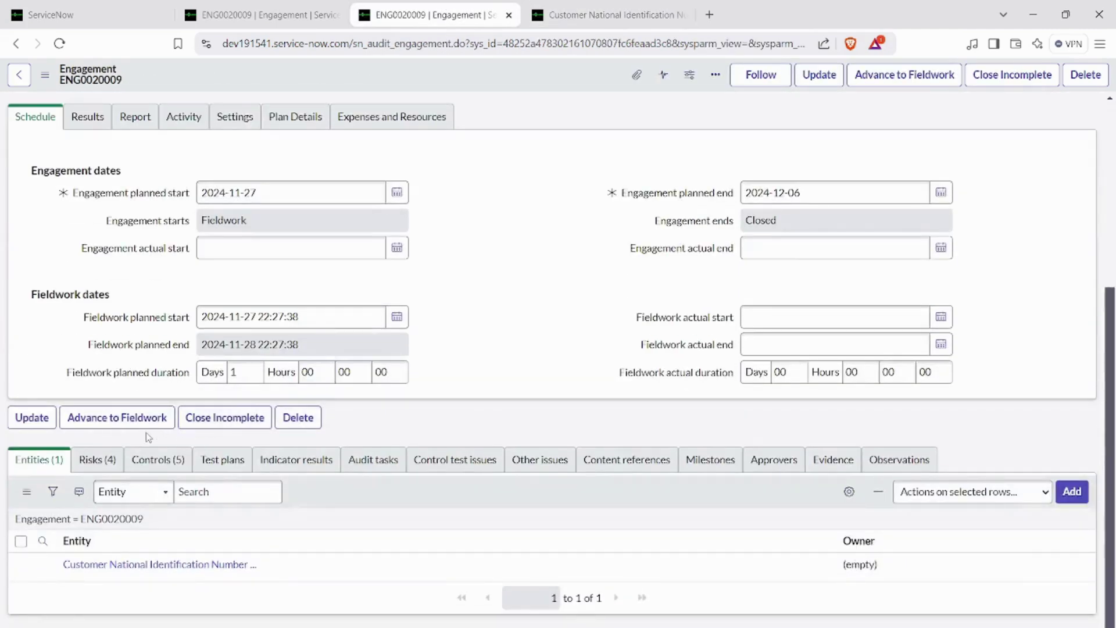
left_click(105, 460)
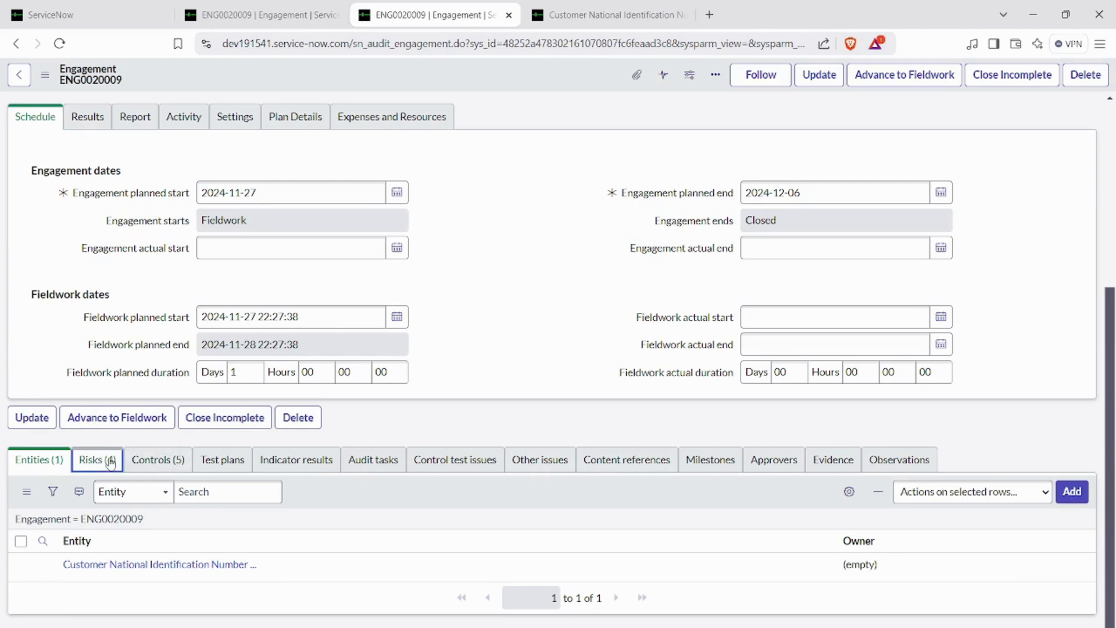
left_click(170, 468)
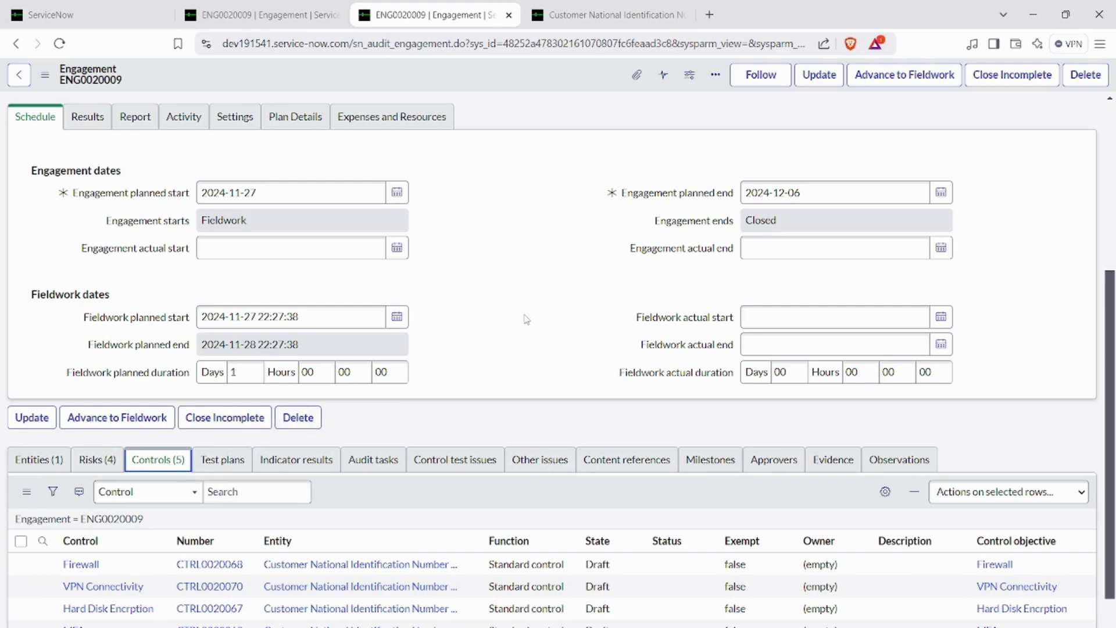
scroll(525, 319, "up", 5)
left_click(684, 16)
- Start a new audit task of type Control Test under the engagement and assign it to System Administrator
left_click(574, 285)
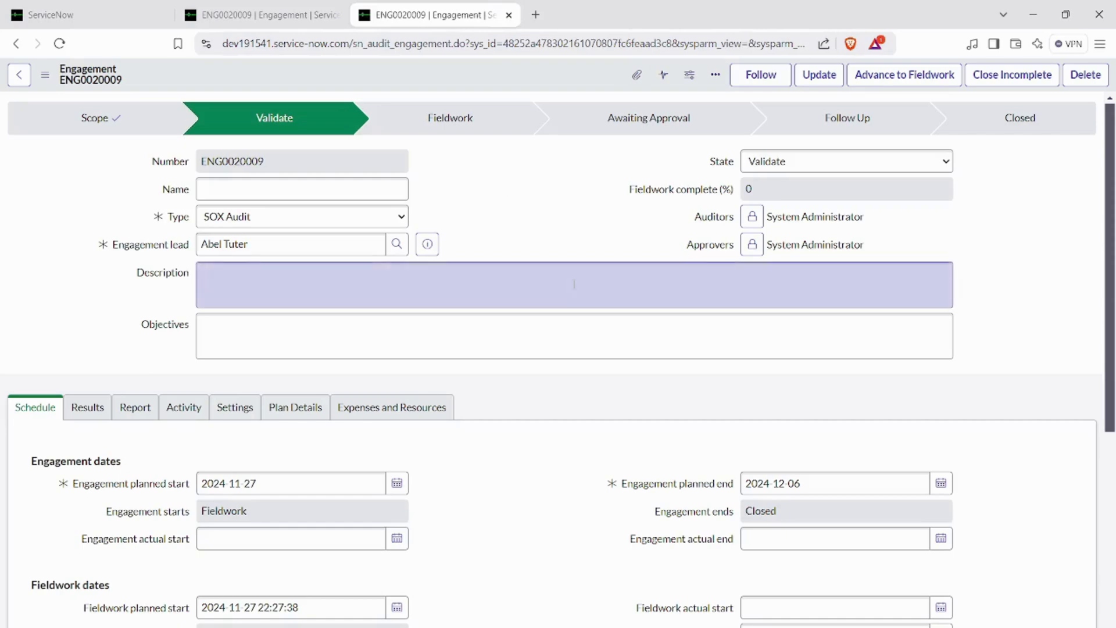
scroll(573, 284, "down", 4)
scroll(500, 418, "up", 4)
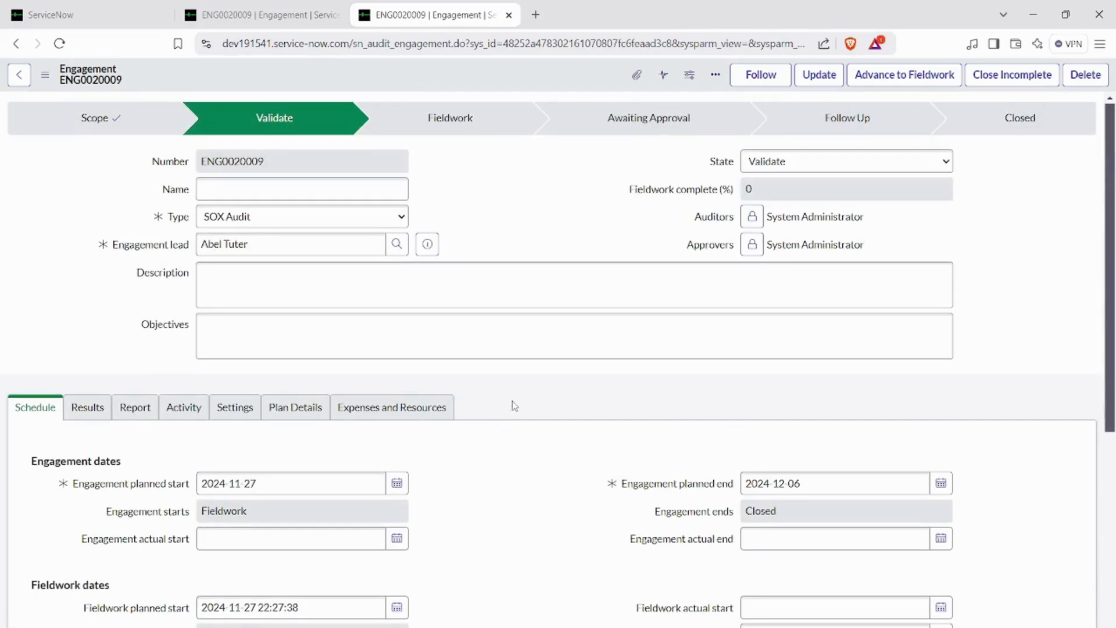
scroll(514, 406, "down", 5)
left_click(386, 390)
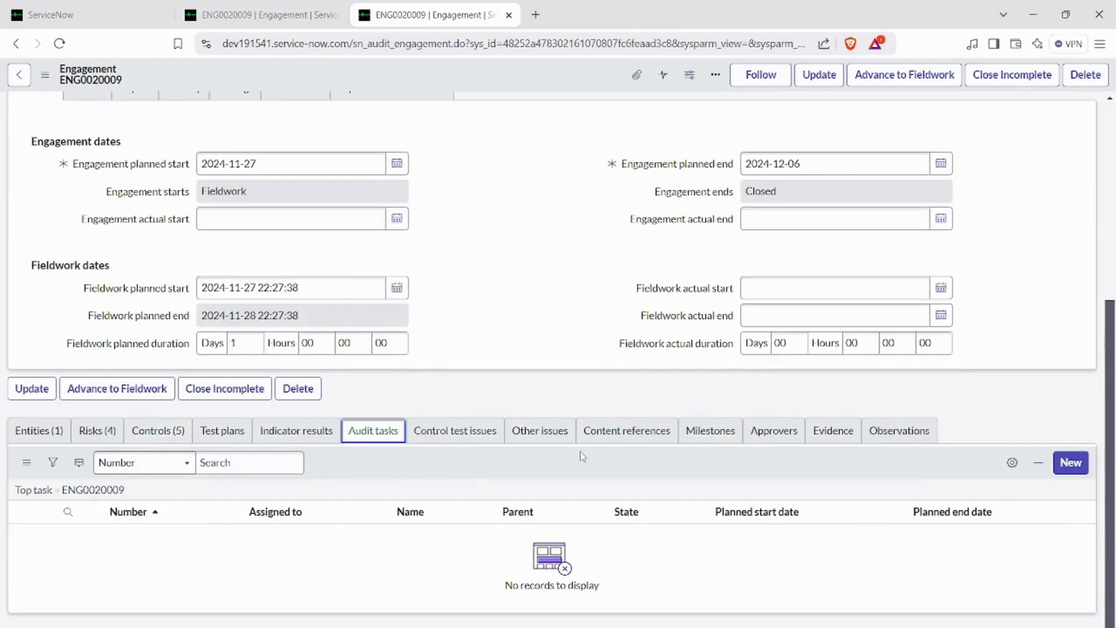
left_click(1071, 463)
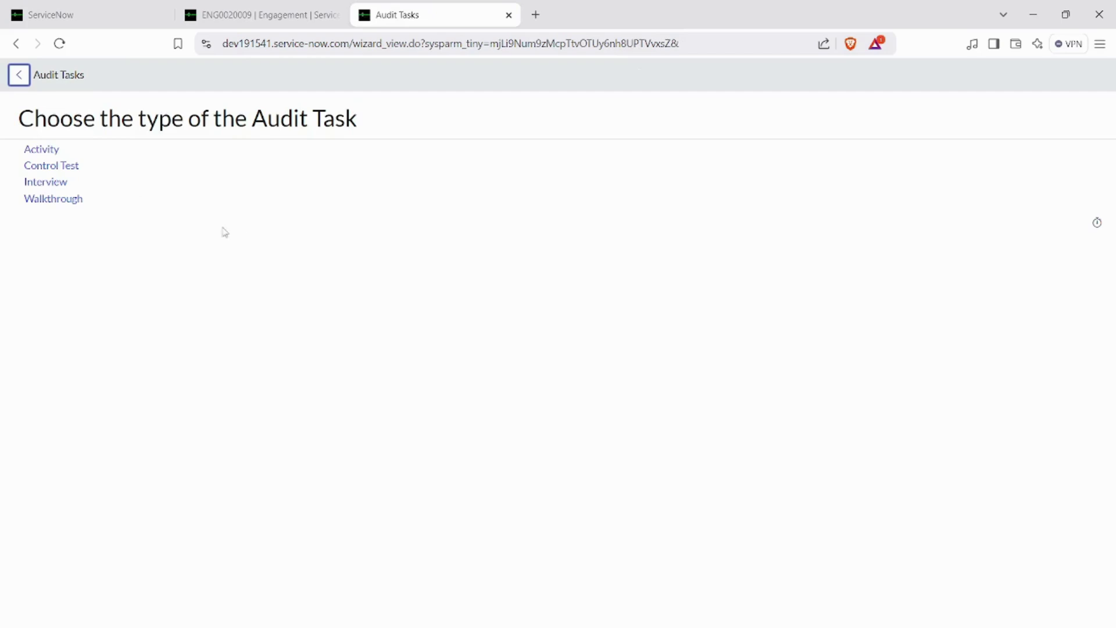
left_click(58, 171)
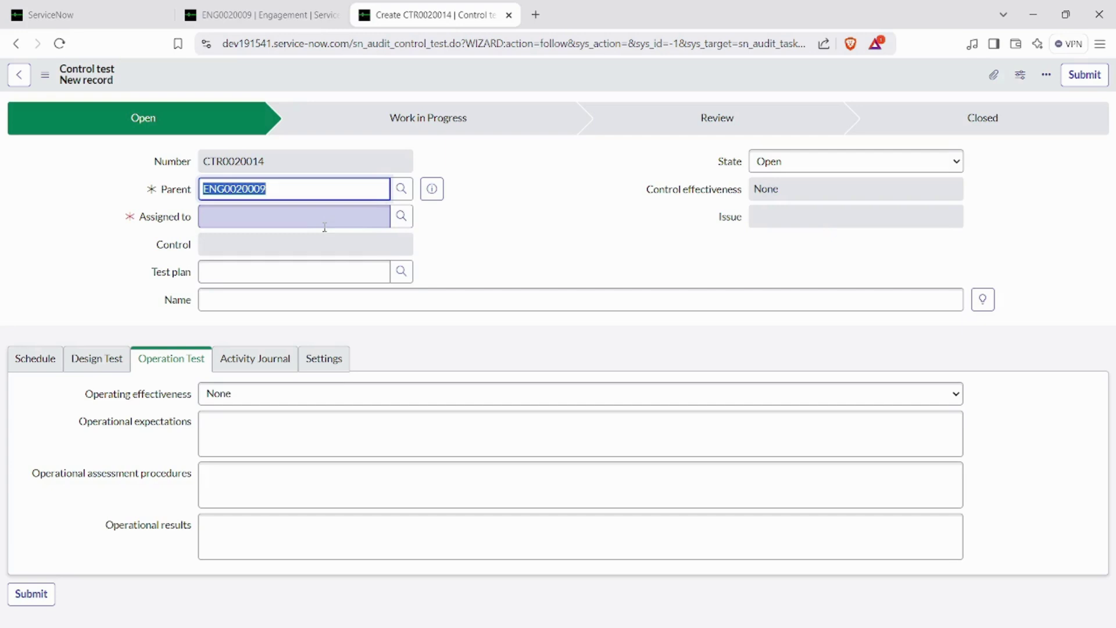
left_click(405, 223)
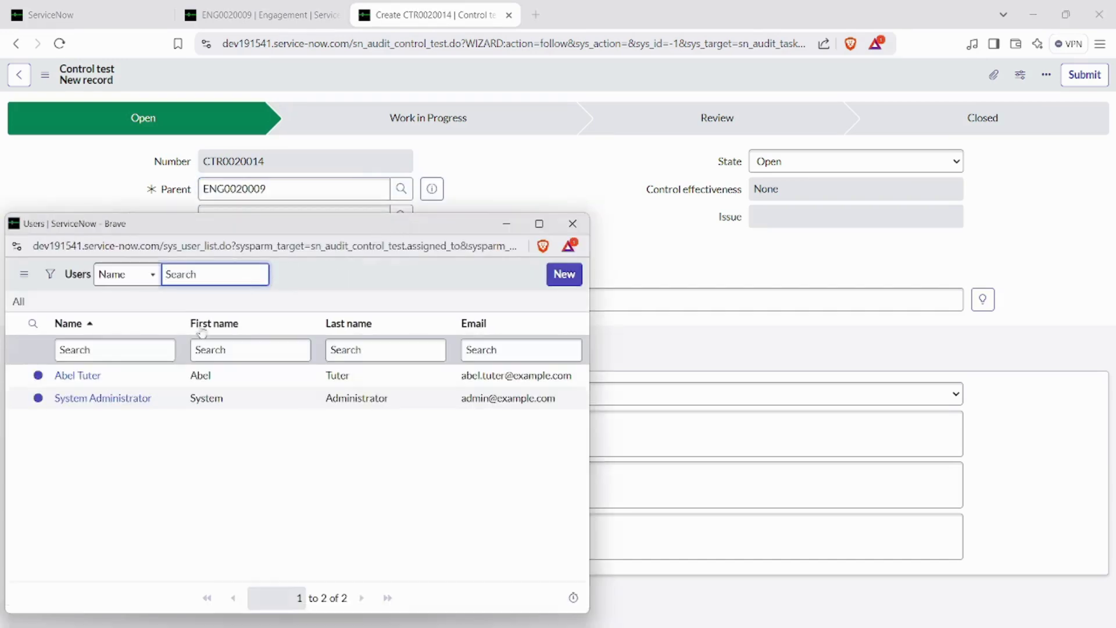
left_click(74, 400)
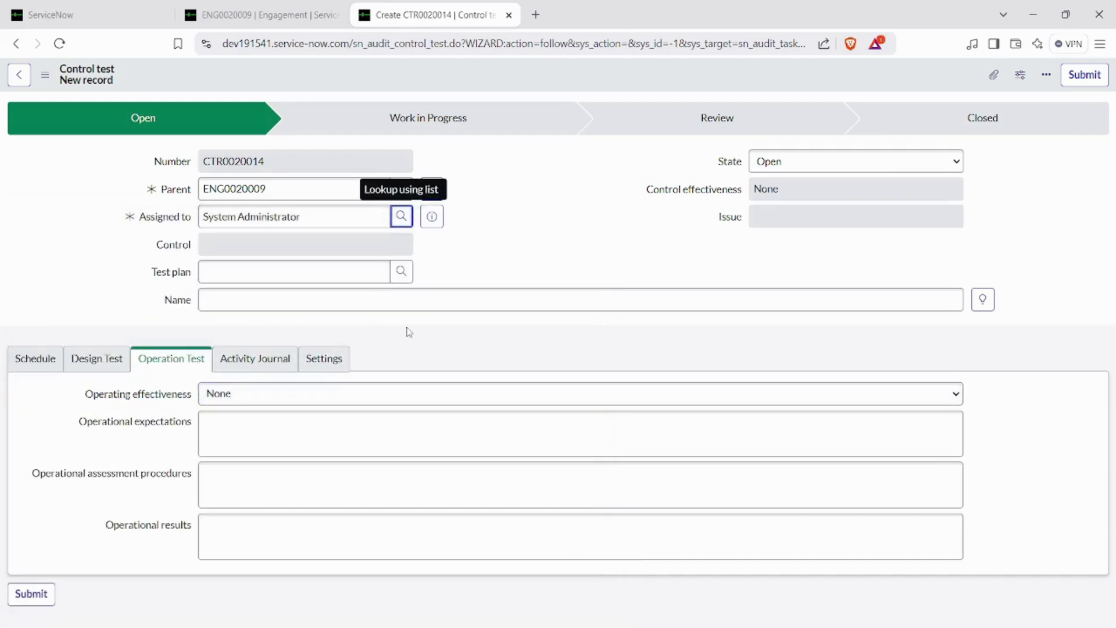
- Examine the control test's design test and operation test fields, the design effectiveness options and the Issue field
left_click(81, 365)
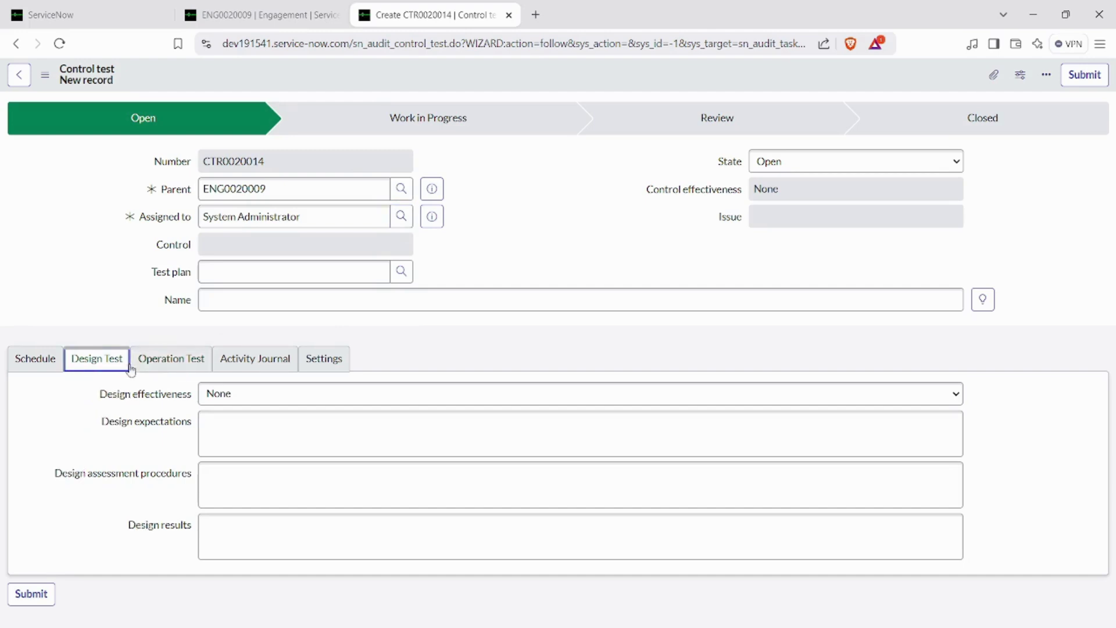
left_click(180, 366)
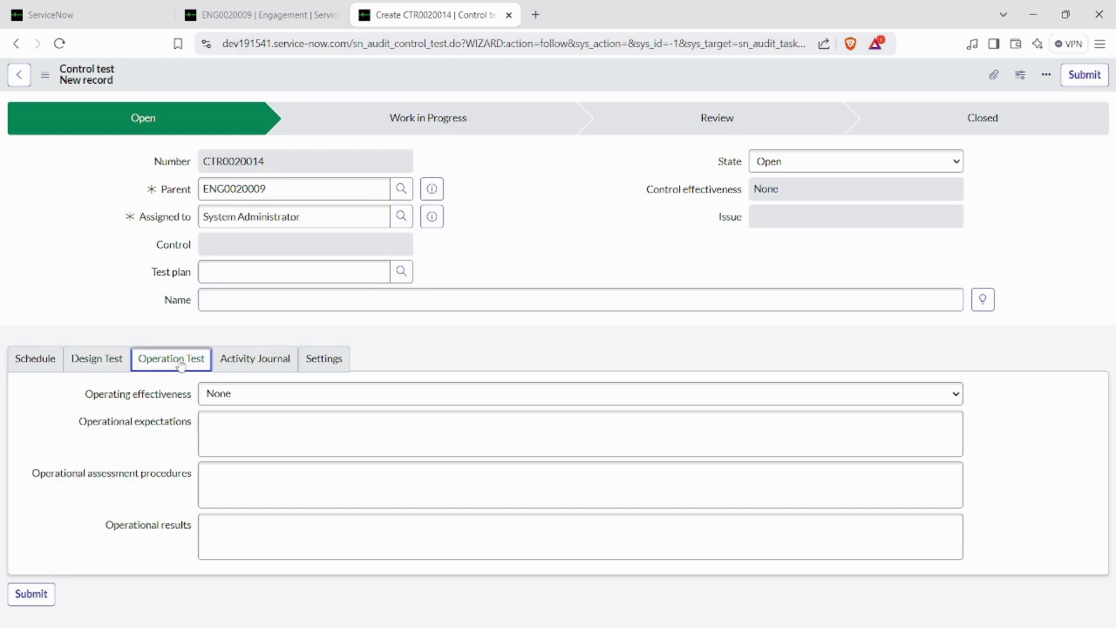
left_click(86, 365)
left_click(278, 398)
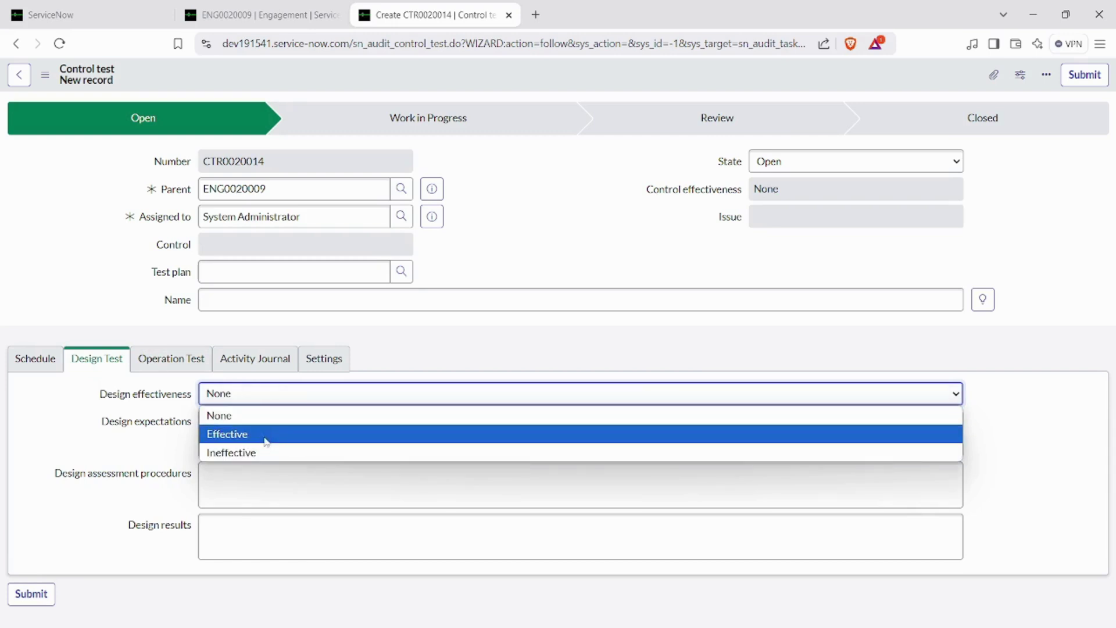
left_click(175, 362)
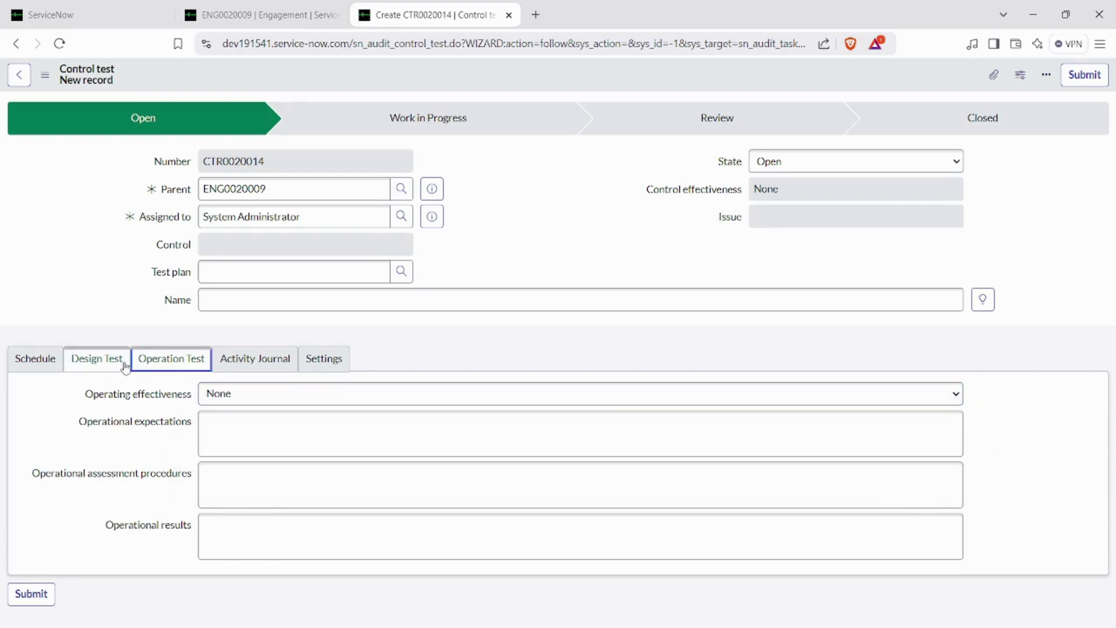
left_click(910, 215)
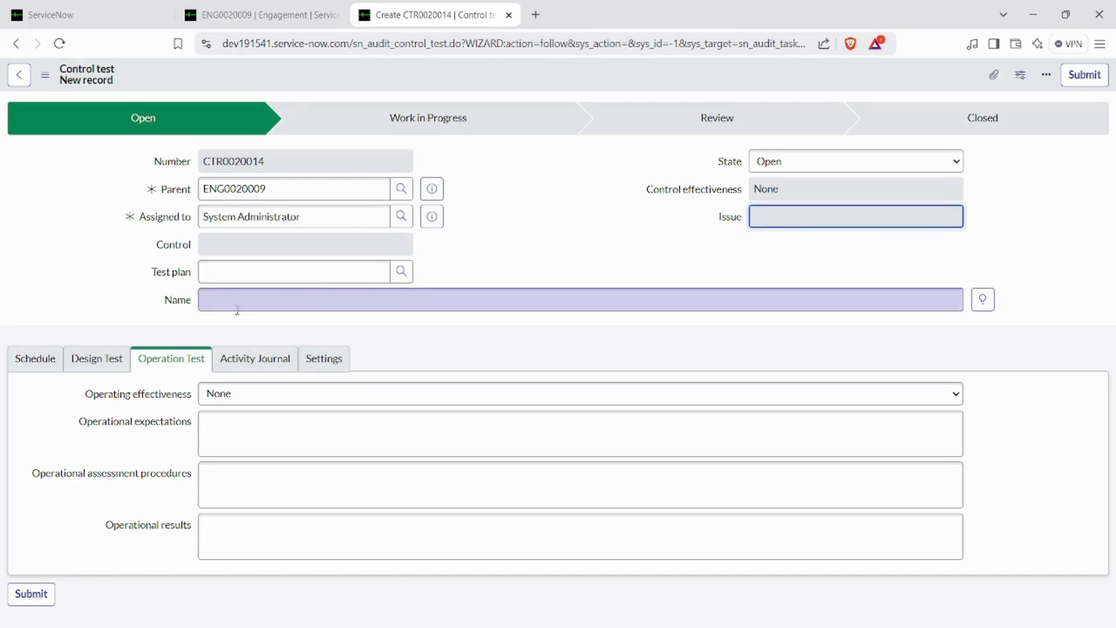
- Set the control test's design effectiveness to Effective and its operating effectiveness to Ineffective
left_click(96, 359)
left_click(316, 398)
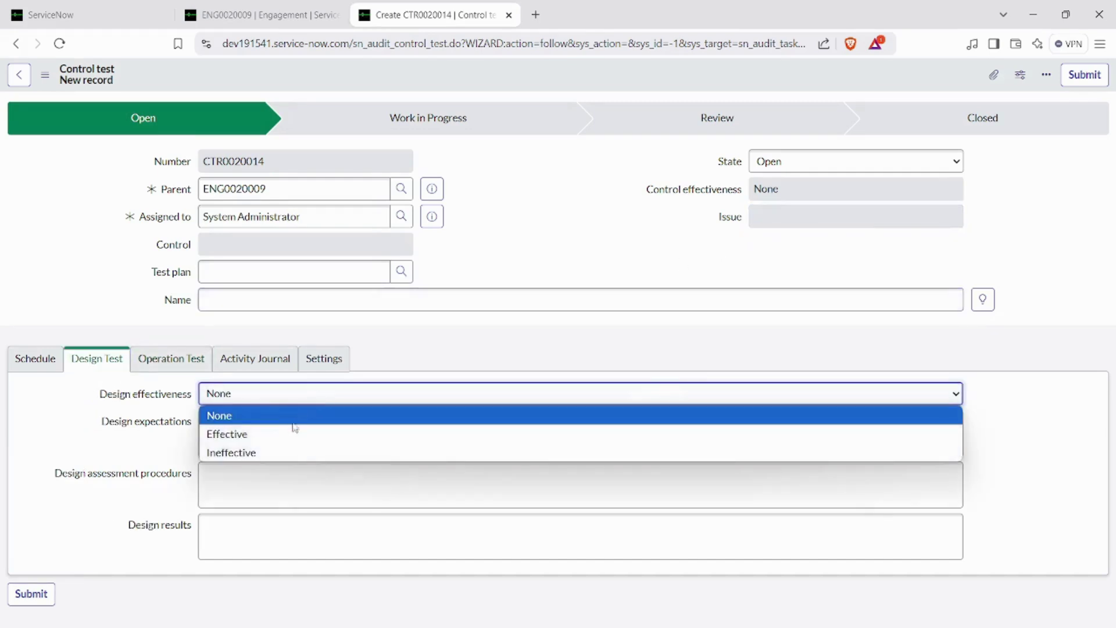
left_click(279, 433)
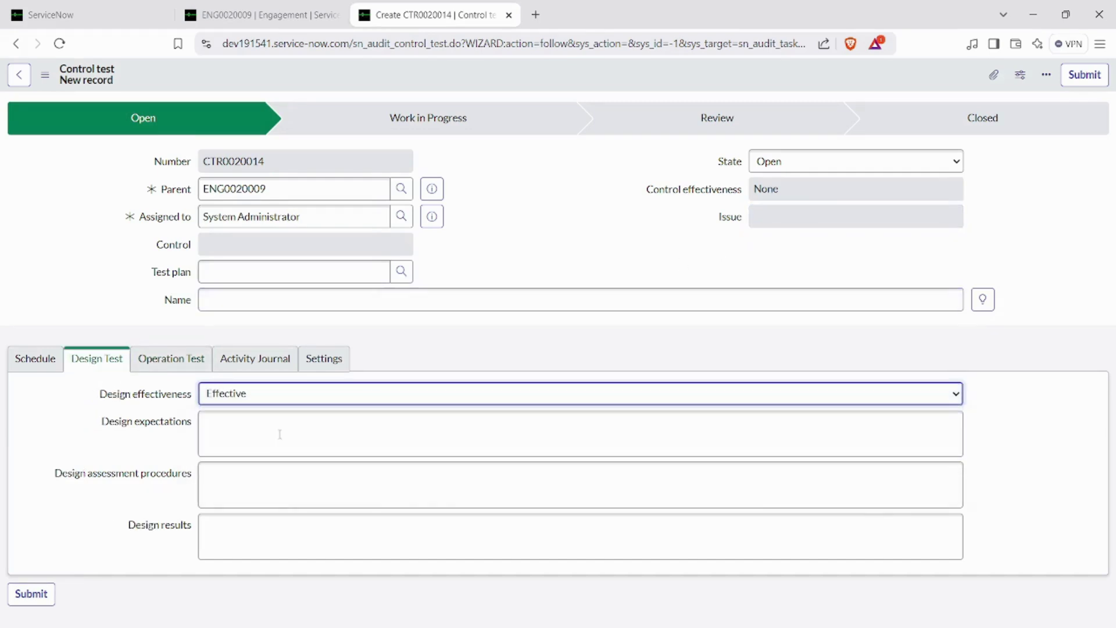
left_click(169, 360)
left_click(243, 395)
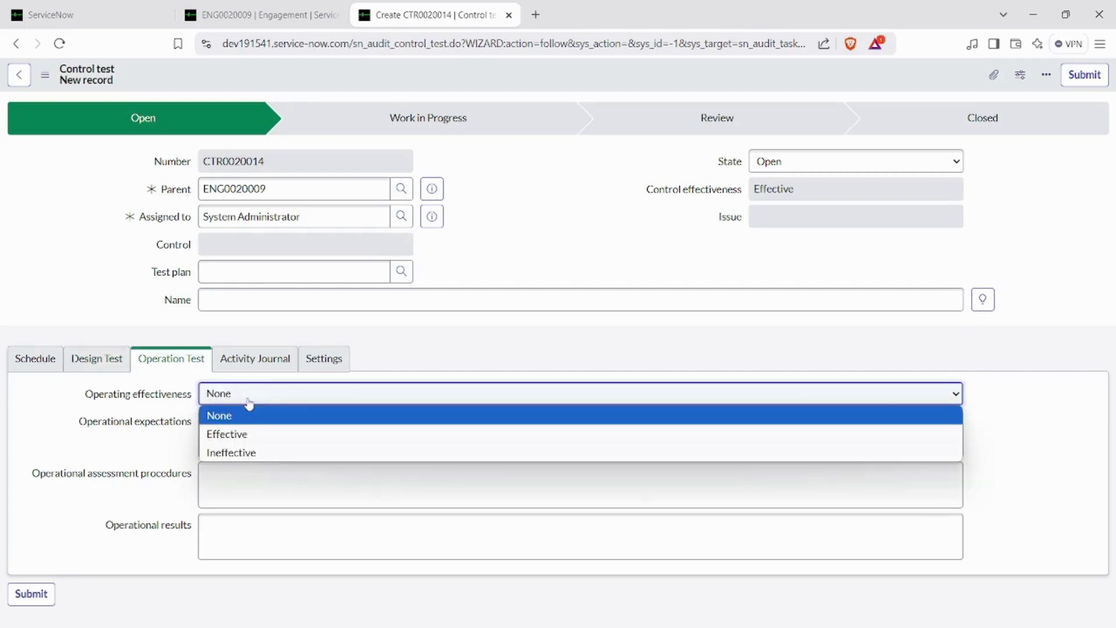
left_click(272, 452)
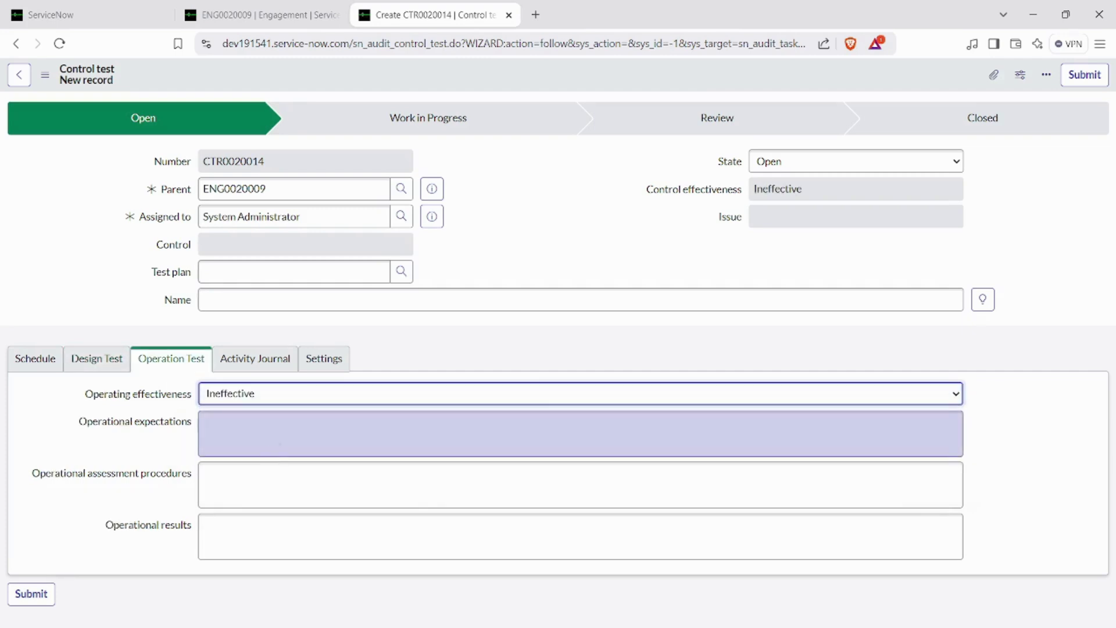
left_click(833, 188)
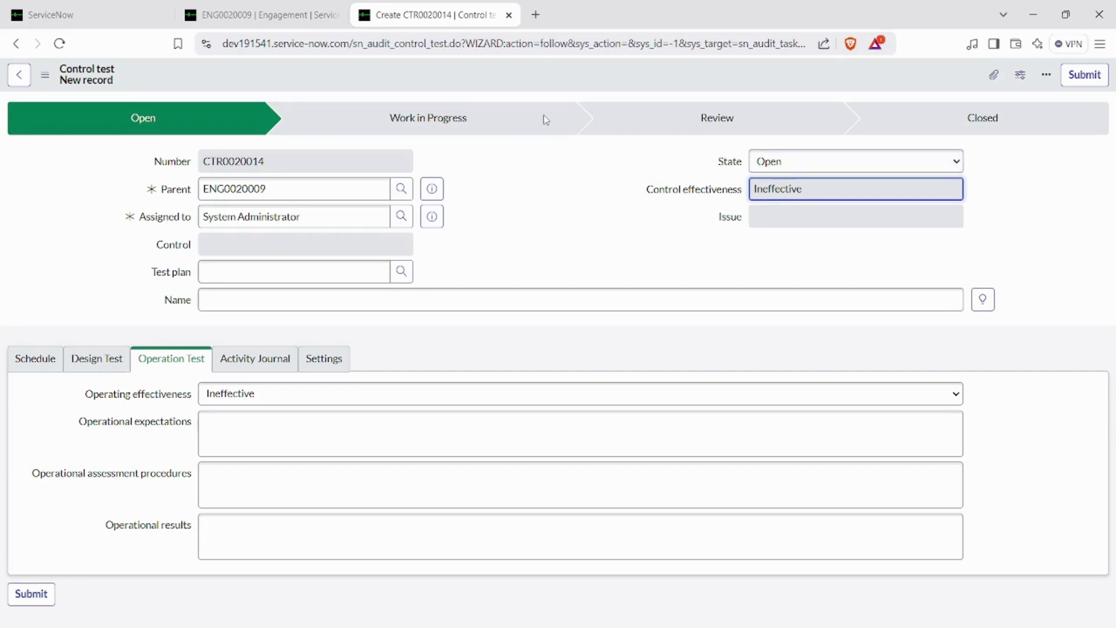
- Set the control test's state to Closed Complete and save the record in place
left_click(885, 156)
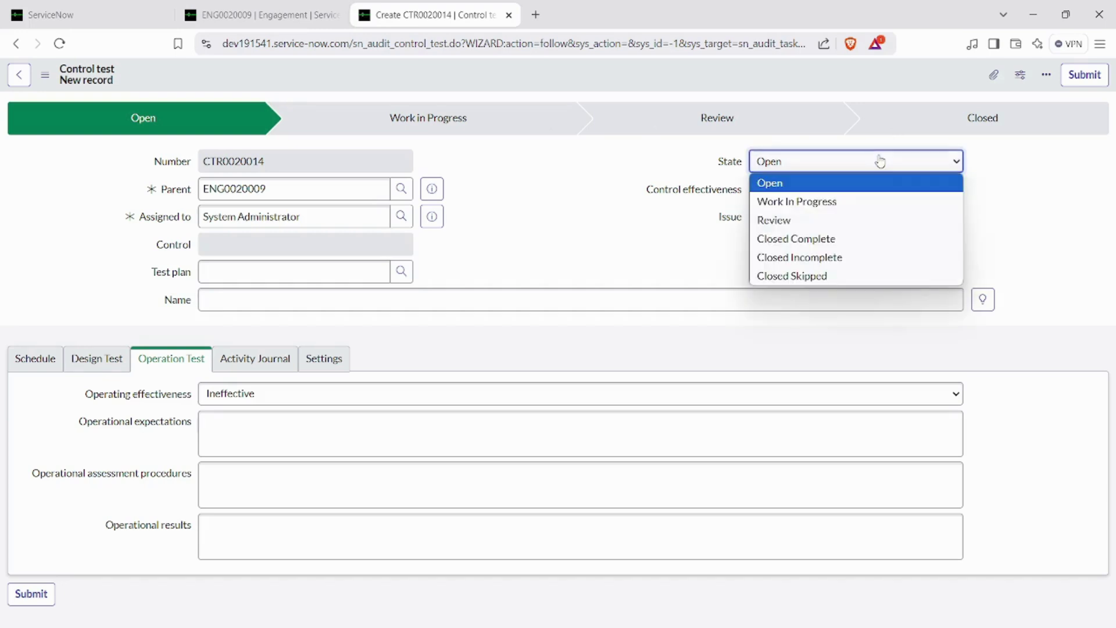
left_click(831, 238)
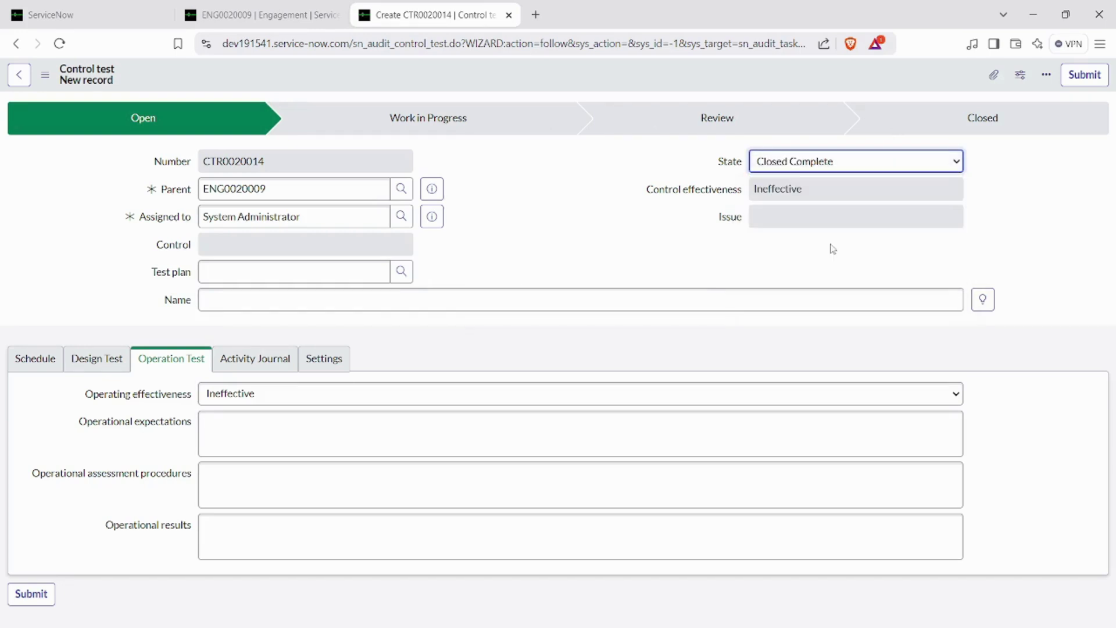
right_click(645, 70)
left_click(662, 77)
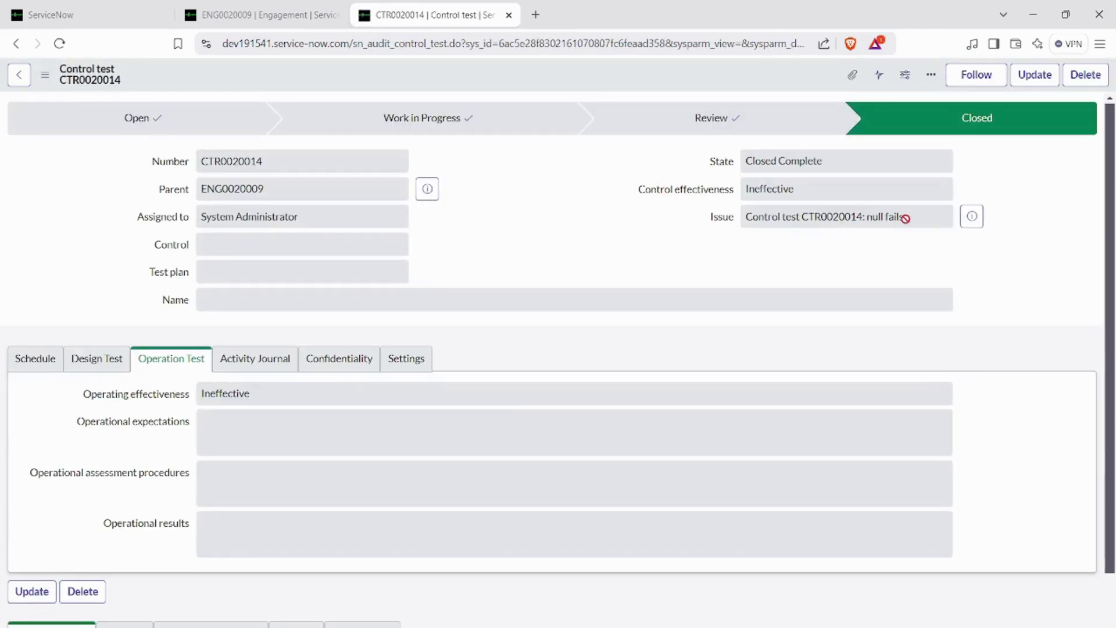
- Check the control test's Issue field, reload the engagement in its other tab and review its control test issues
left_click_drag(907, 218, 742, 225)
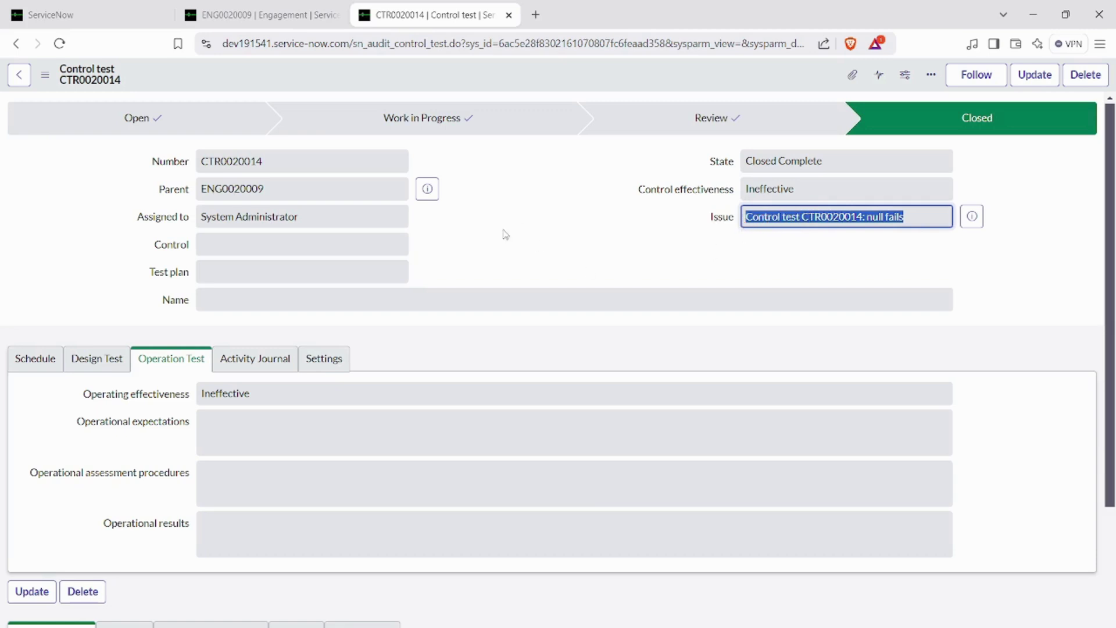
left_click(305, 7)
key("F5")
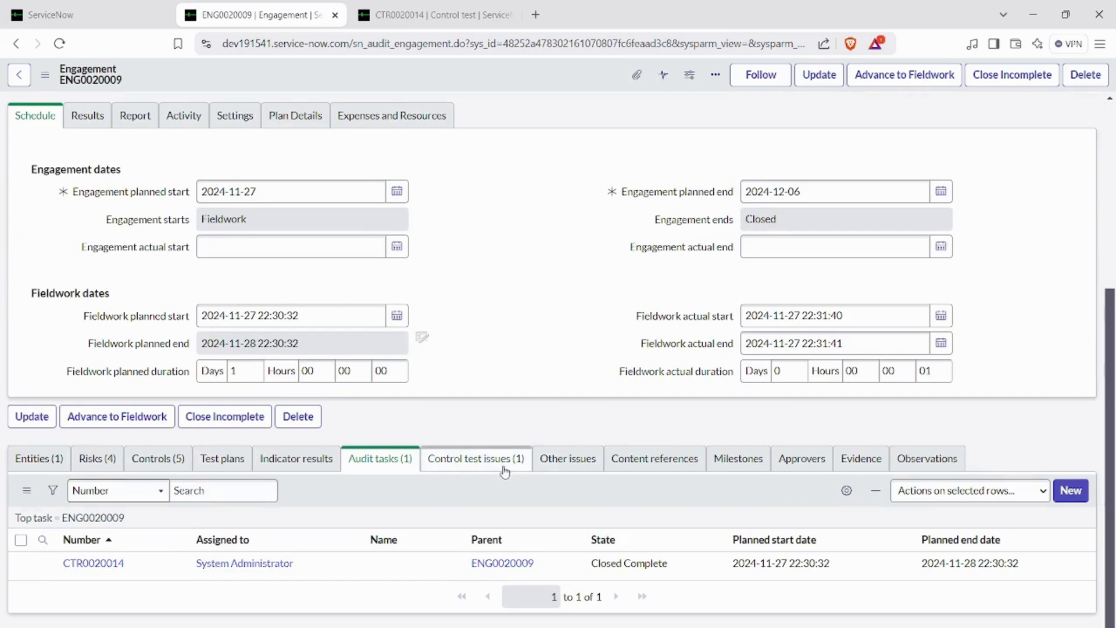
left_click(505, 474)
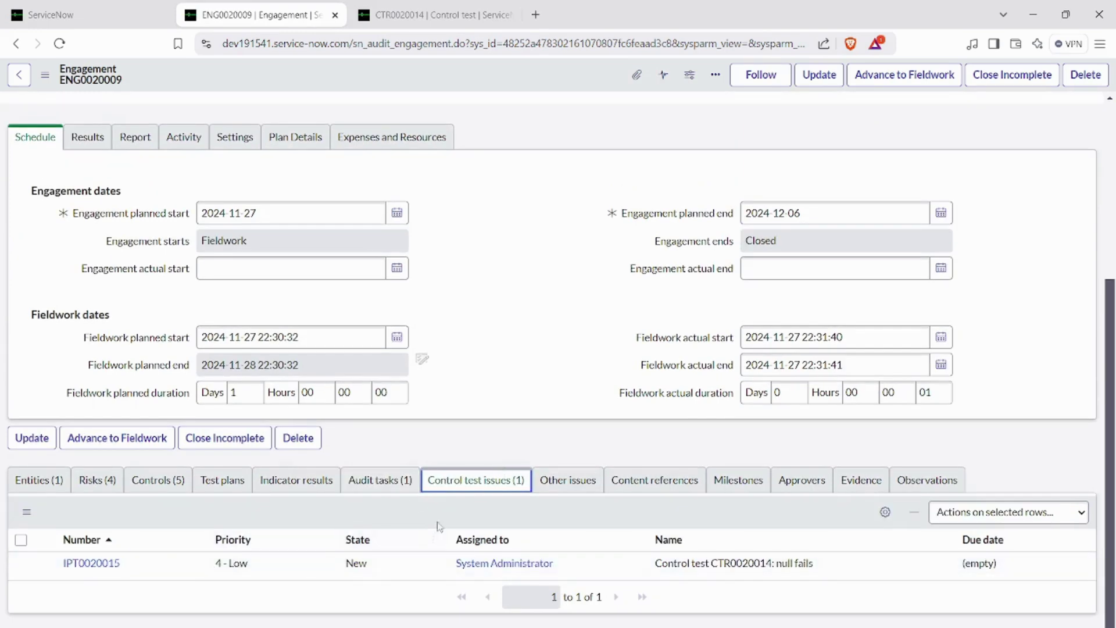
left_click_drag(132, 565, 58, 564)
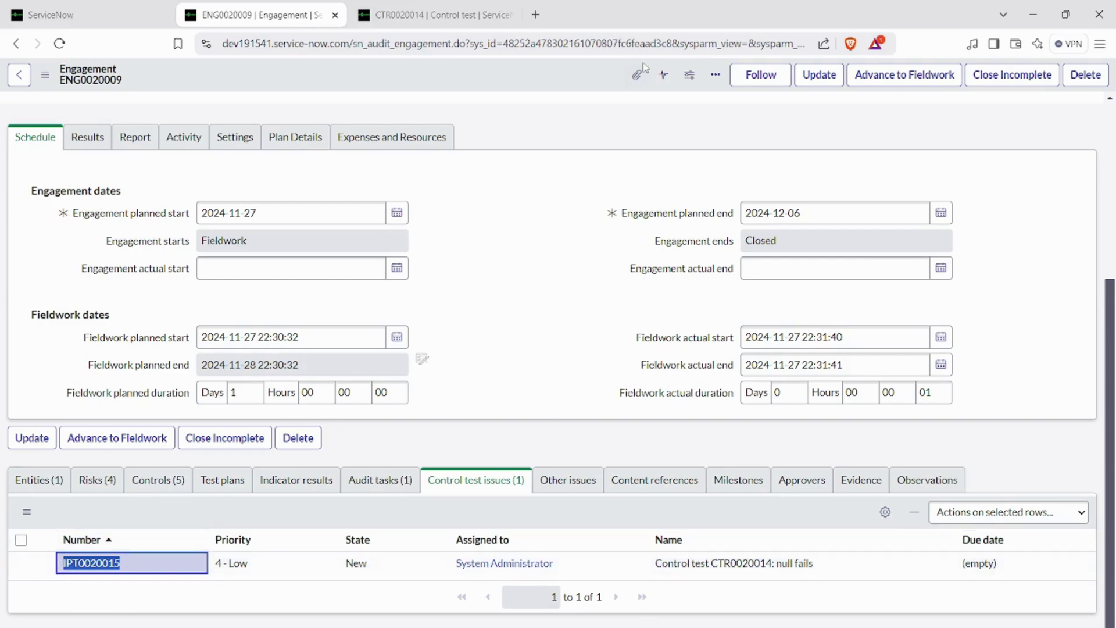
- Advance the engagement from Validate to the Fieldwork state
scroll(539, 272, "up", 5)
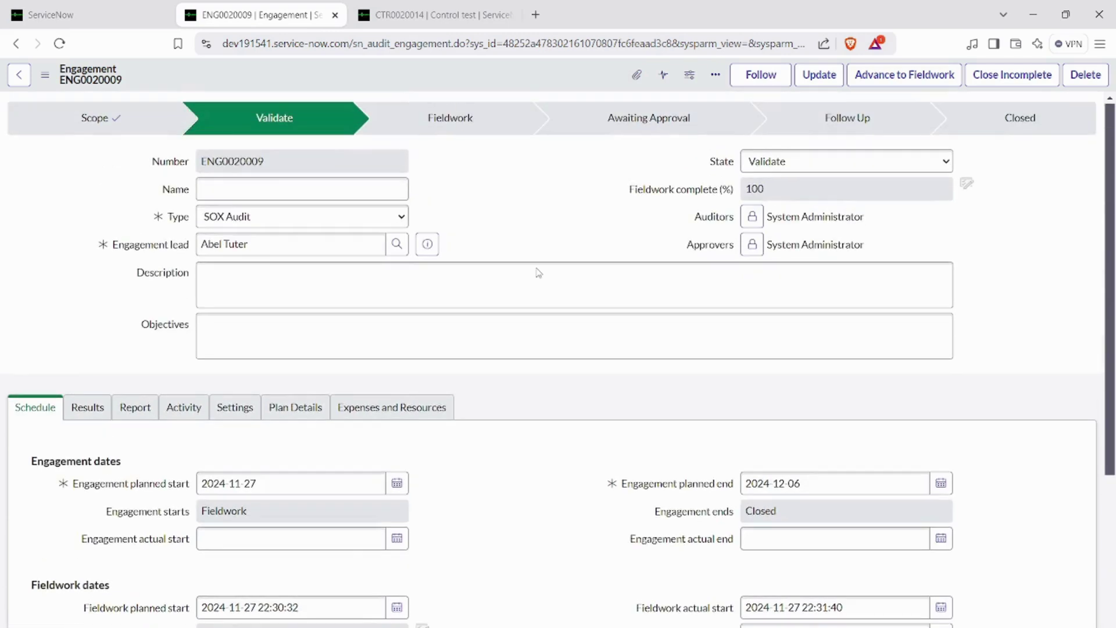
left_click(908, 83)
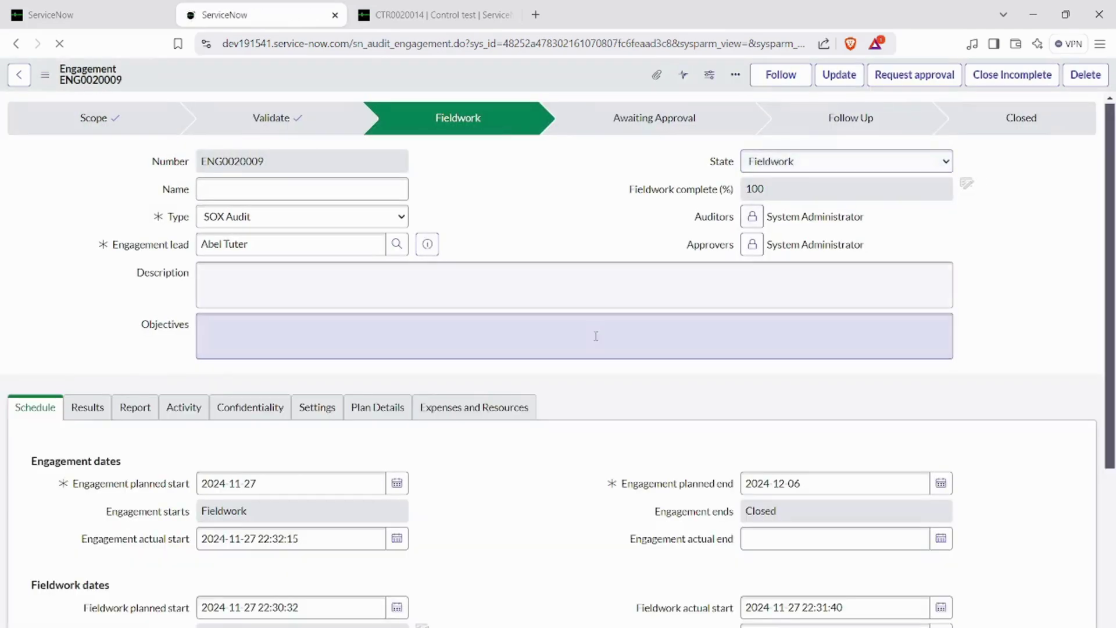
- Open a new issue form from the engagement's other issues, and switch back to the closed control test record
scroll(611, 294, "down", 3)
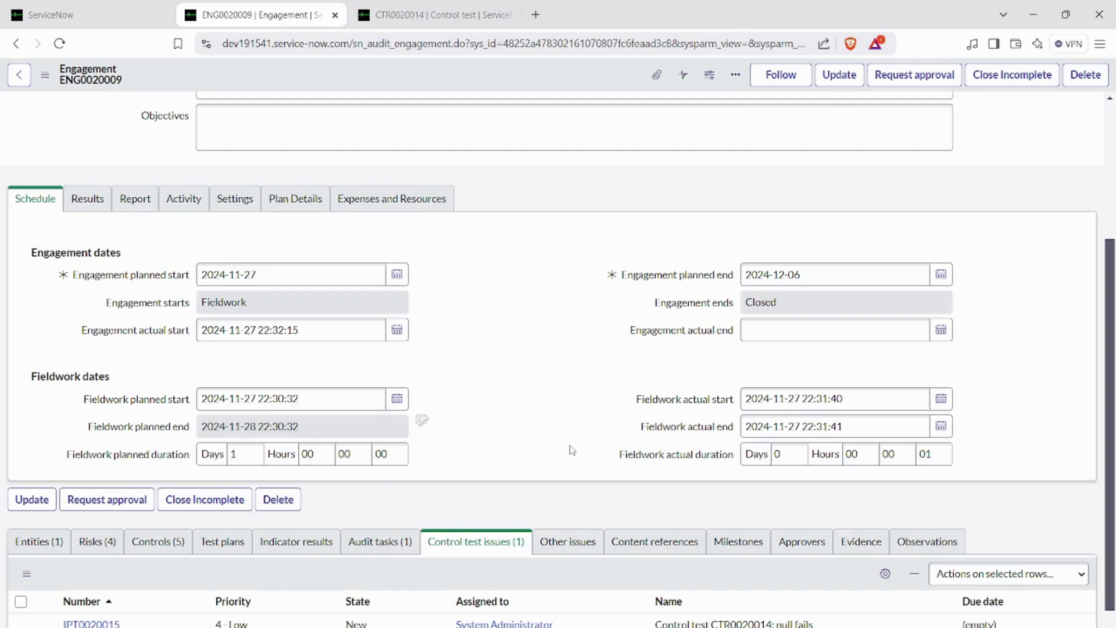
left_click(568, 541)
scroll(982, 493, "up", 3)
scroll(965, 465, "down", 4)
left_click(1071, 498)
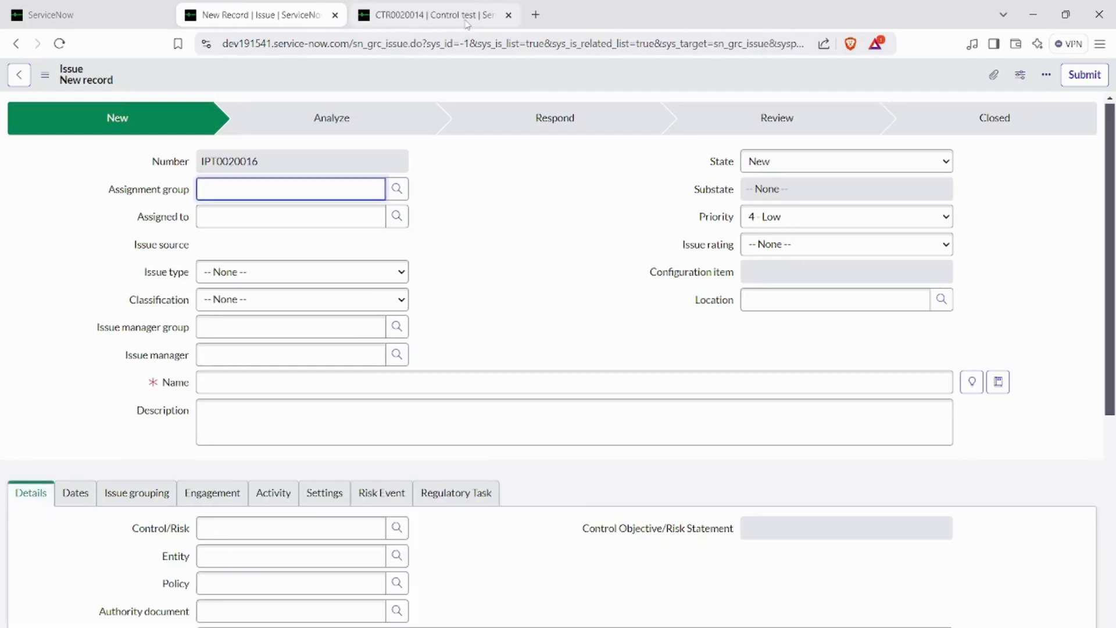
left_click(468, 25)
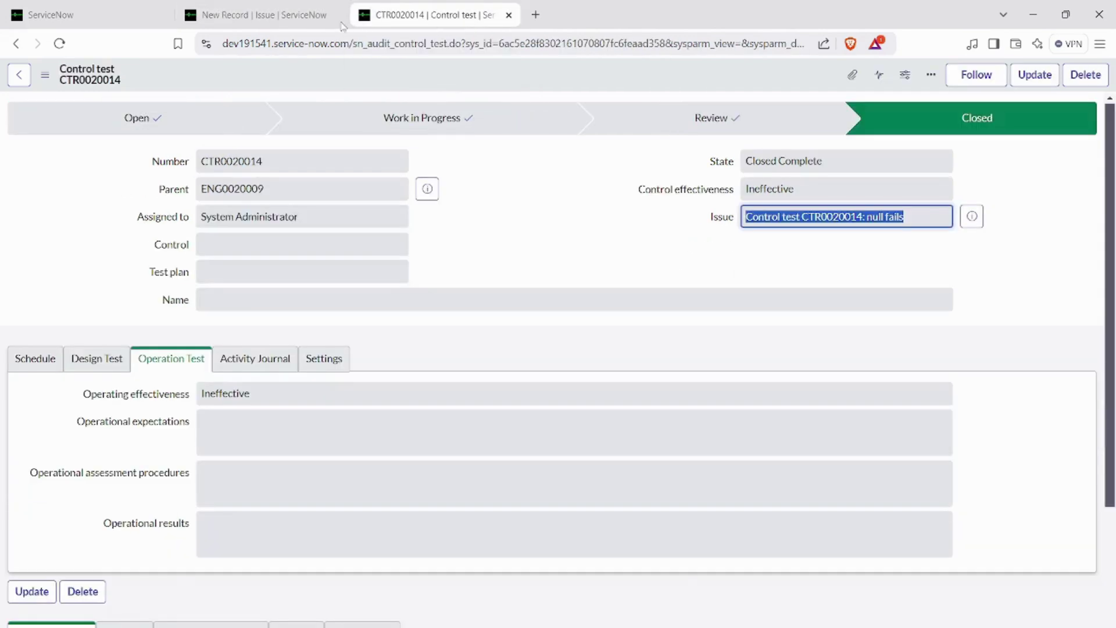
- Return to the new issue form, choose an issue manager from the user list and name the issue "test"
left_click(316, 16)
right_click(312, 15)
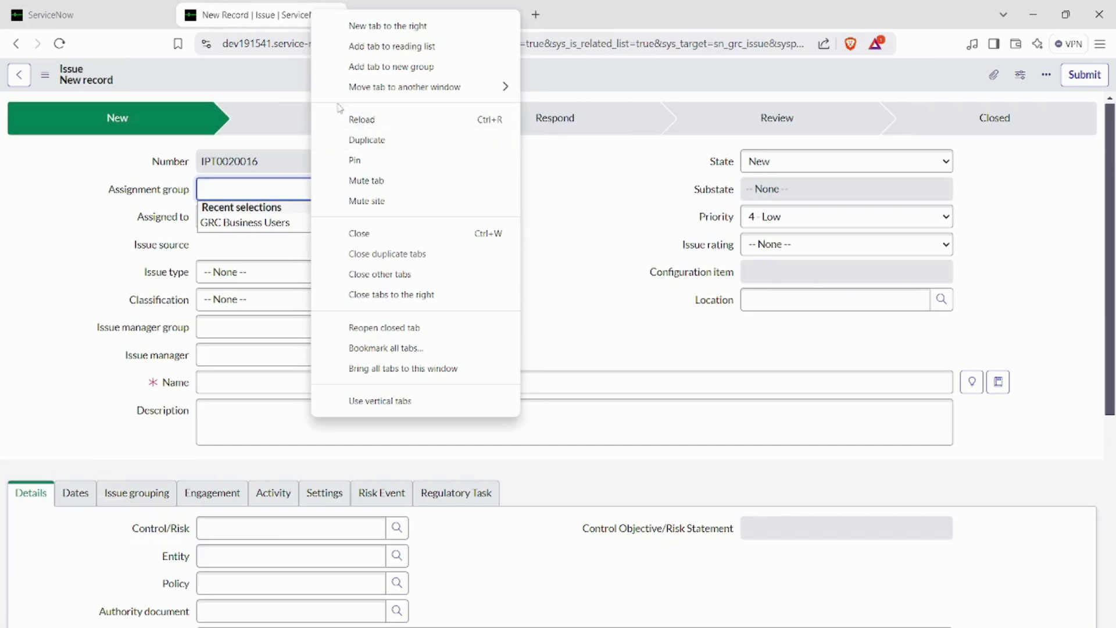
left_click(567, 202)
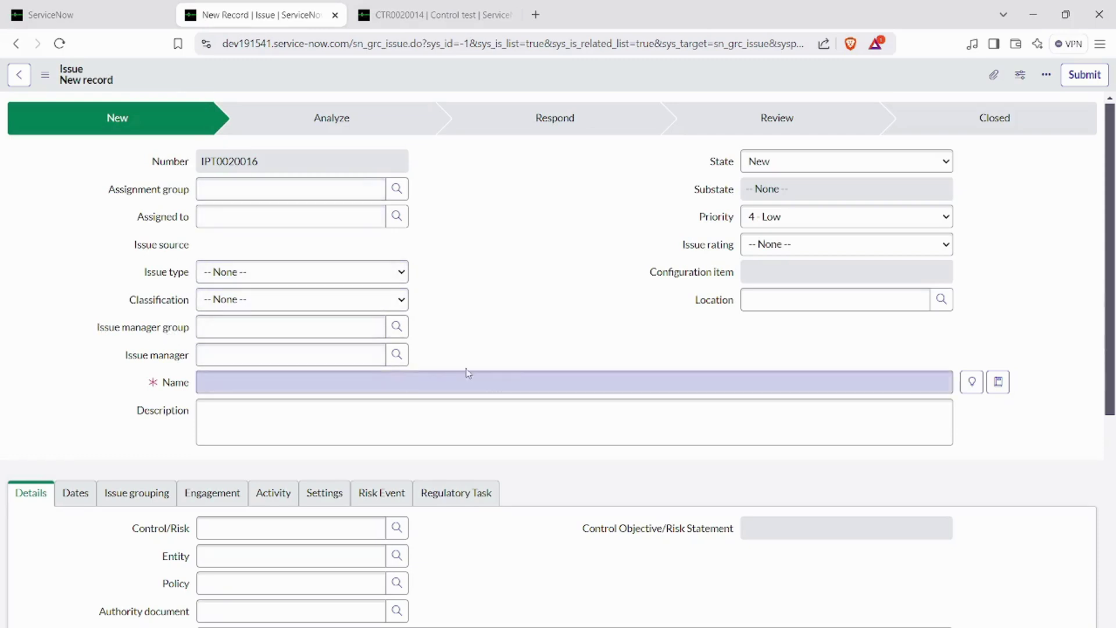
left_click(405, 360)
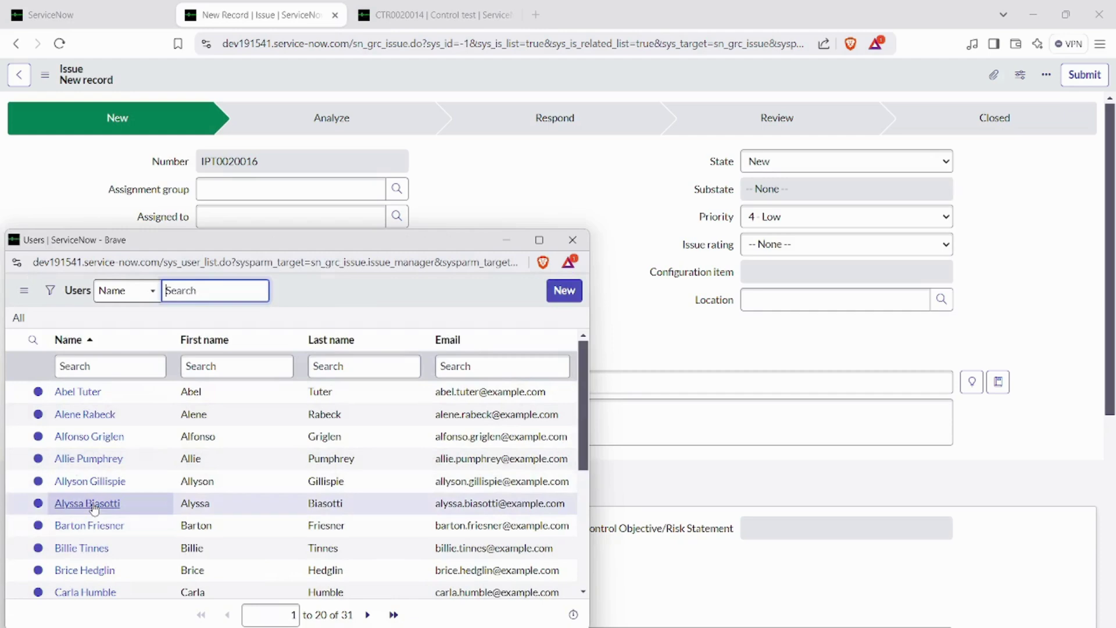
left_click(93, 504)
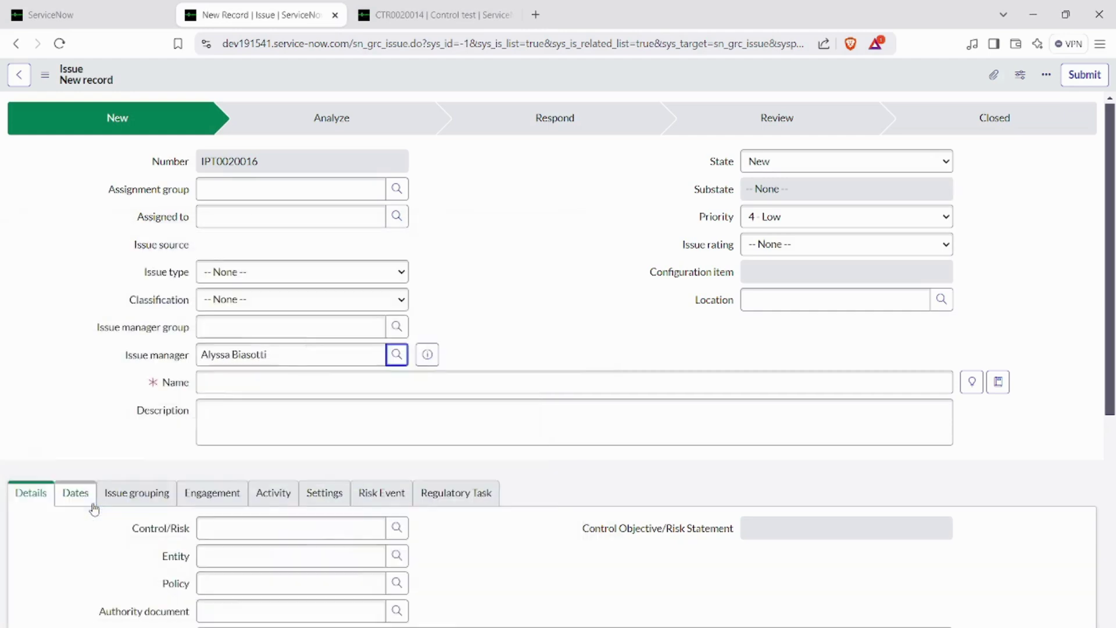
left_click(397, 383)
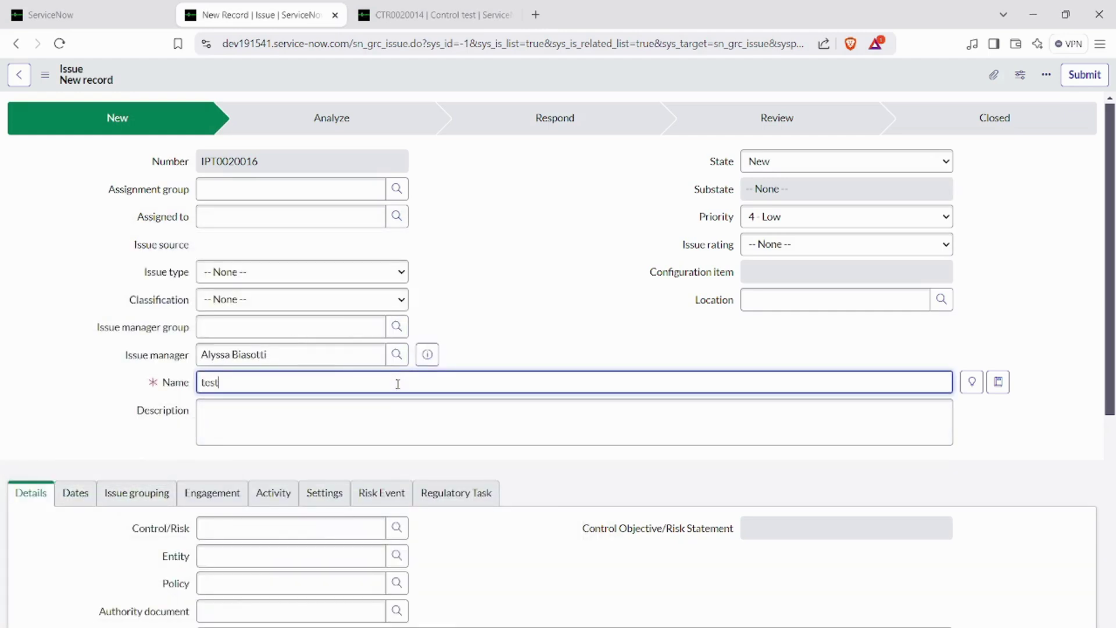
left_click(384, 409)
scroll(466, 389, "down", 2)
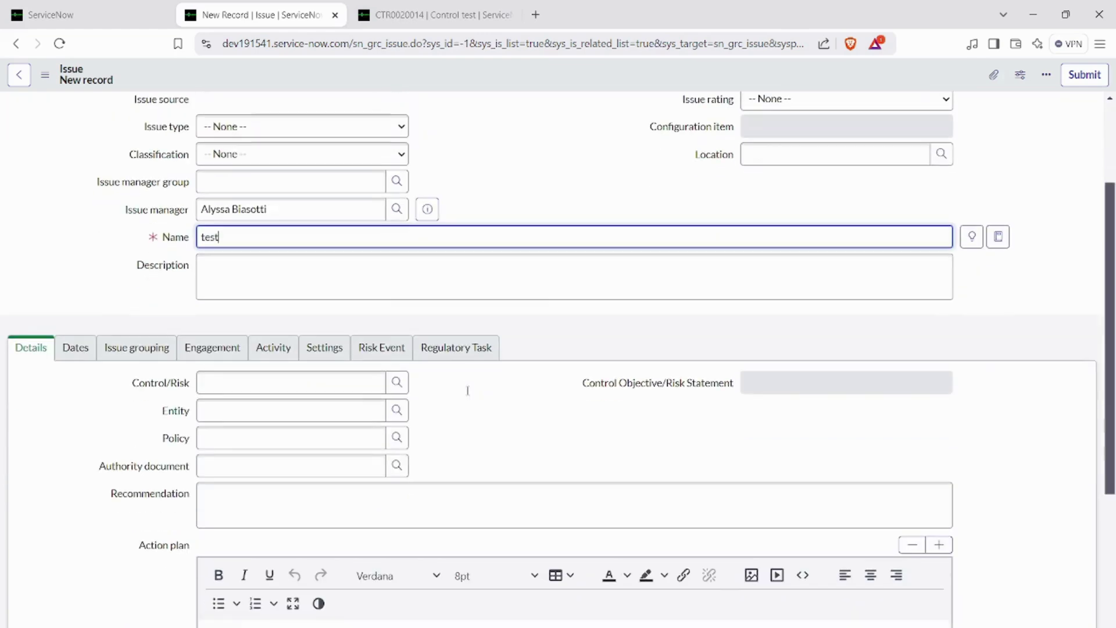
scroll(523, 273, "up", 2)
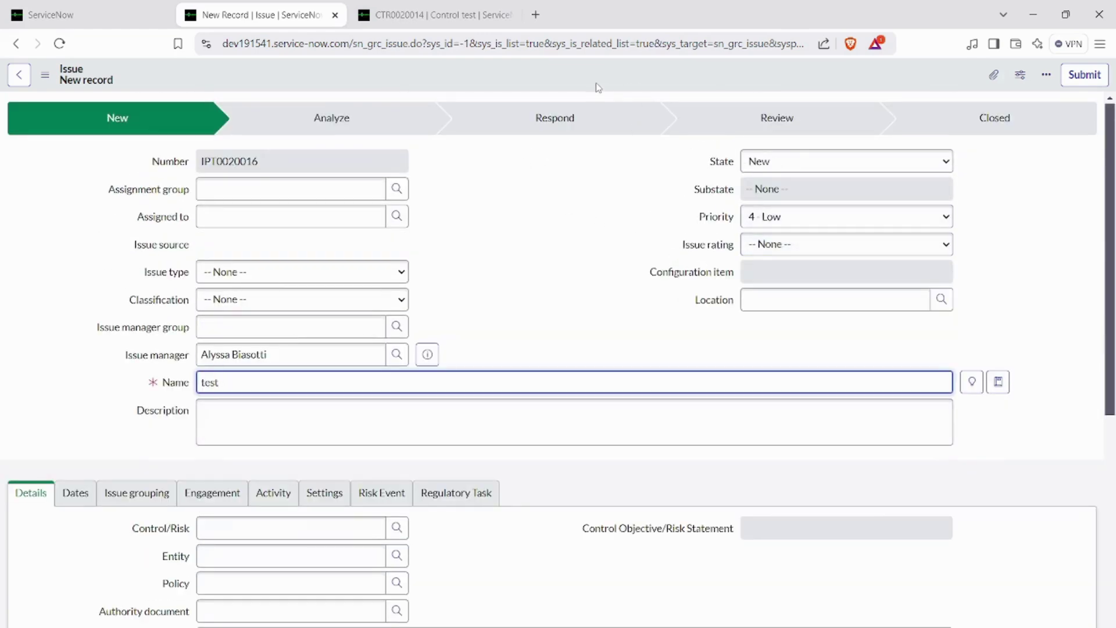
- Set the new issue's state to Analyze and save the record in place
left_click(746, 161)
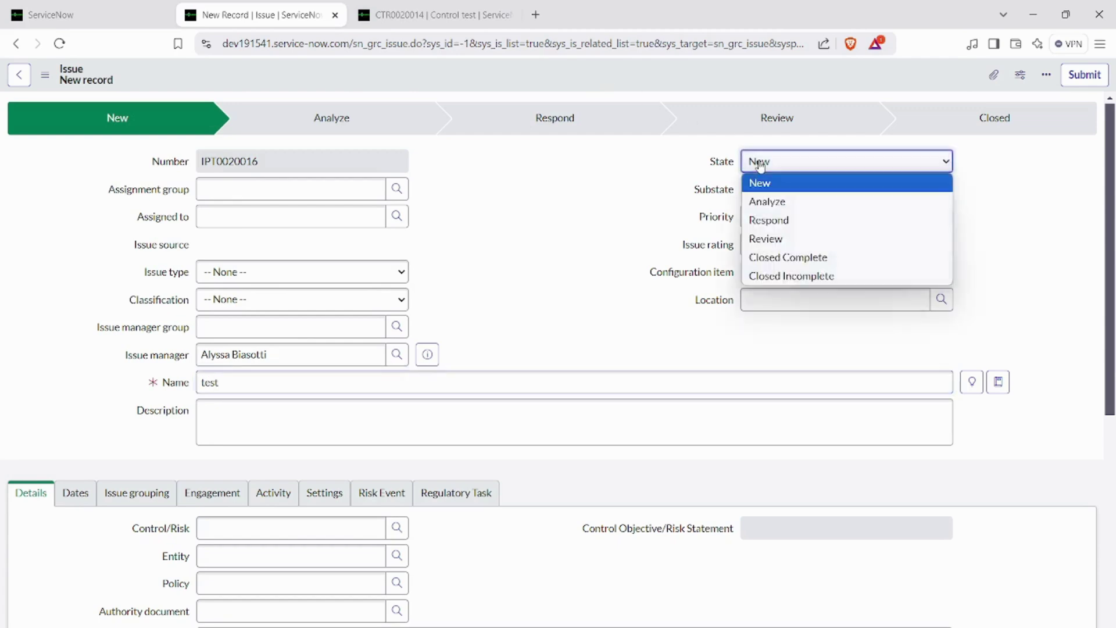
left_click(775, 204)
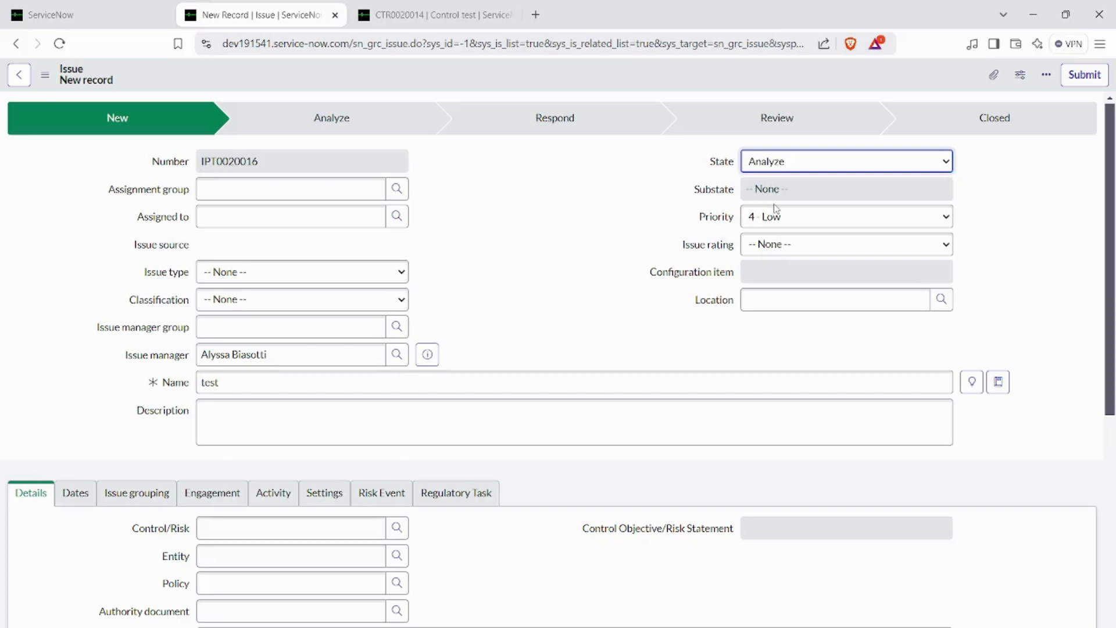
right_click(572, 72)
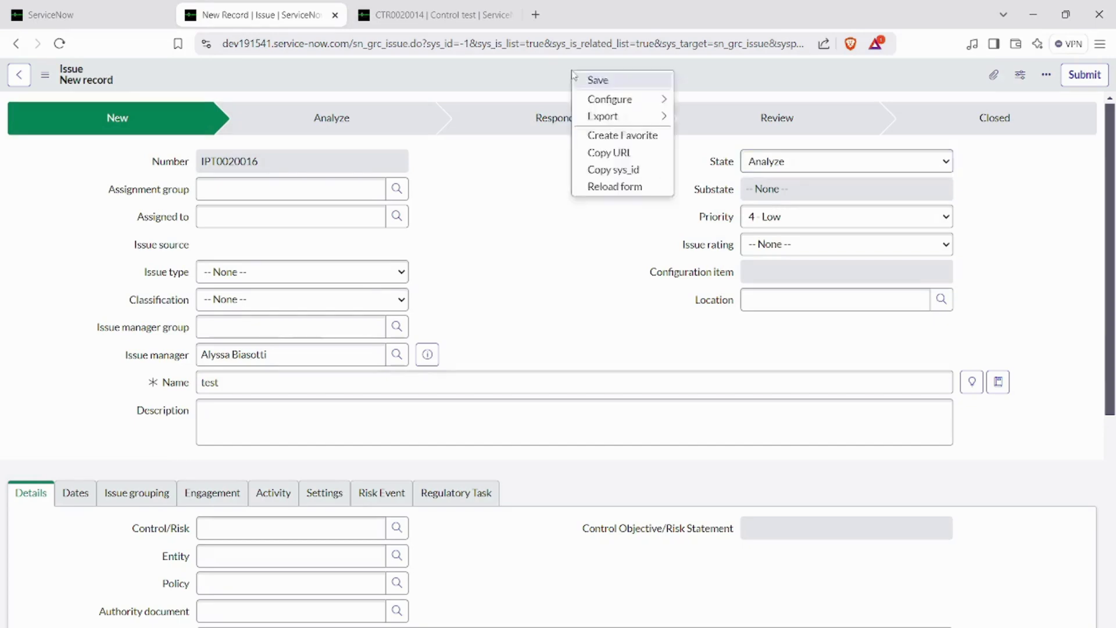
left_click(598, 80)
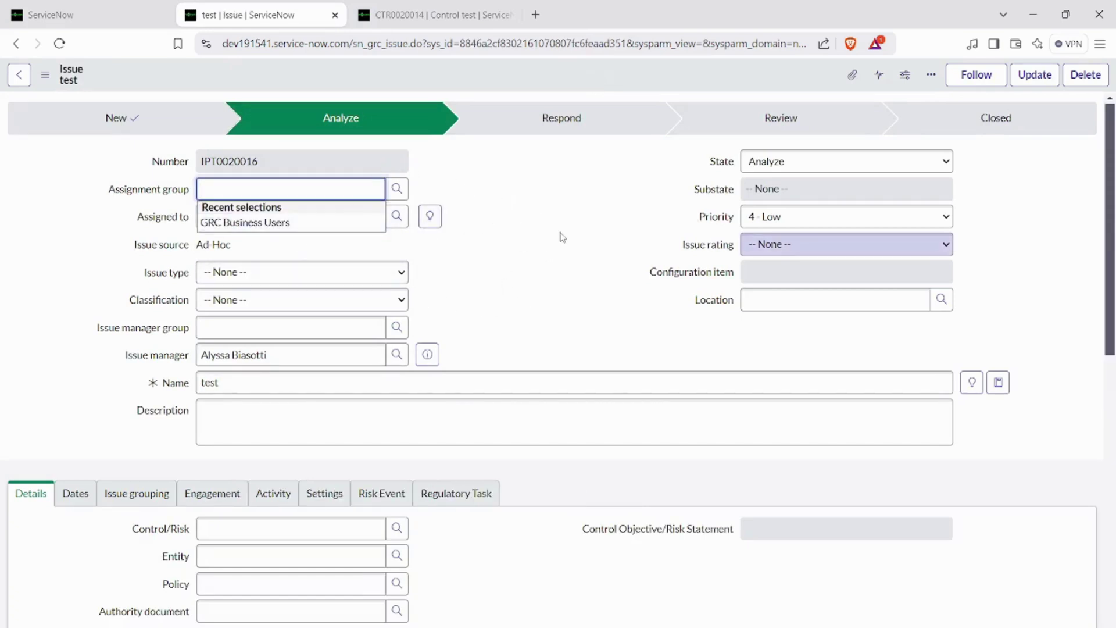
- Assign the issue to a user from the user list and set its state to Respond
left_click(401, 225)
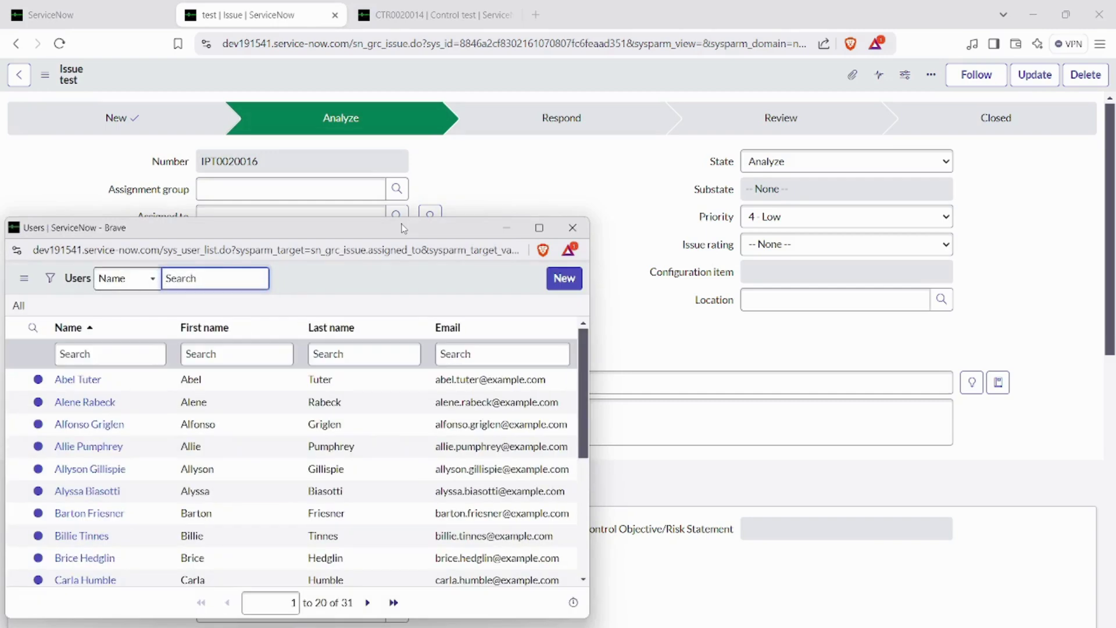
left_click(72, 537)
left_click(756, 168)
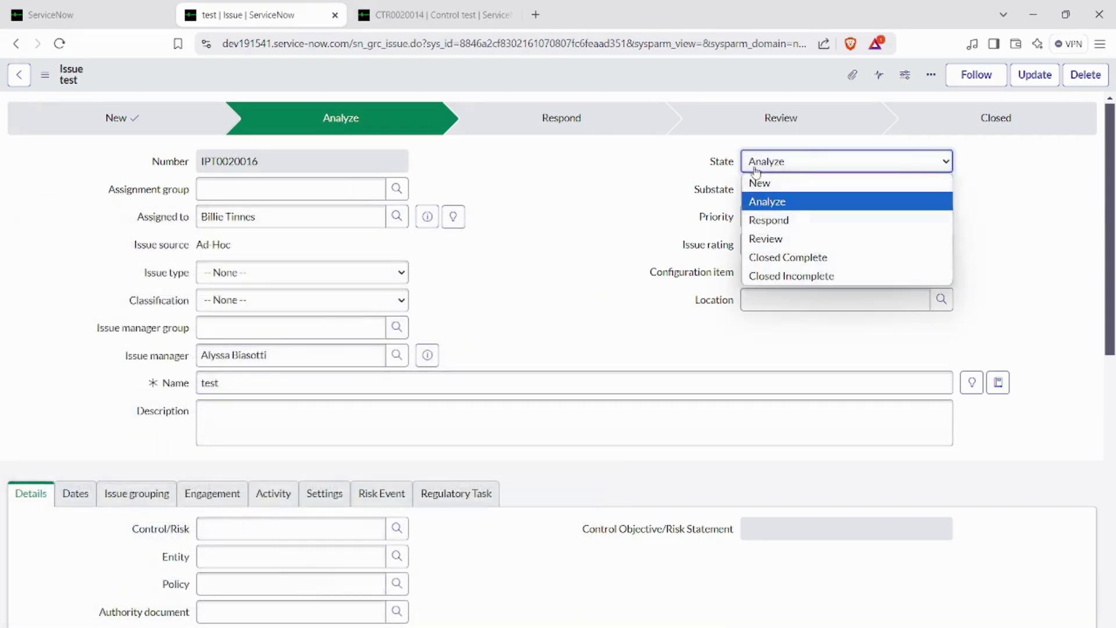
left_click(783, 224)
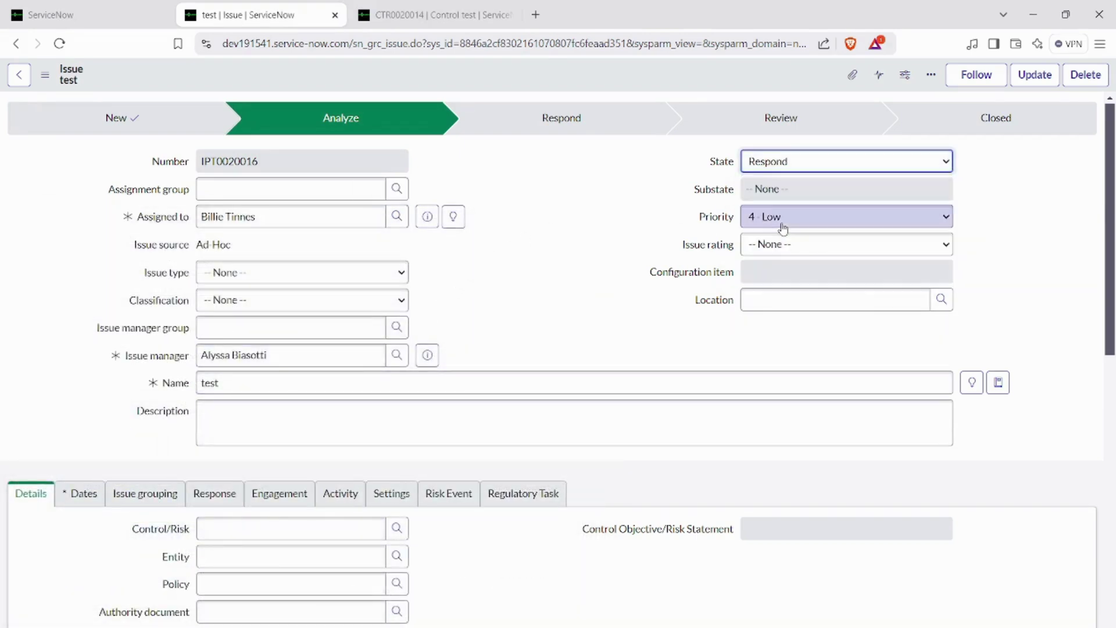
- Set the issue's mandatory due date to 6 December 2024 and save the record in place
scroll(76, 366, "down", 3)
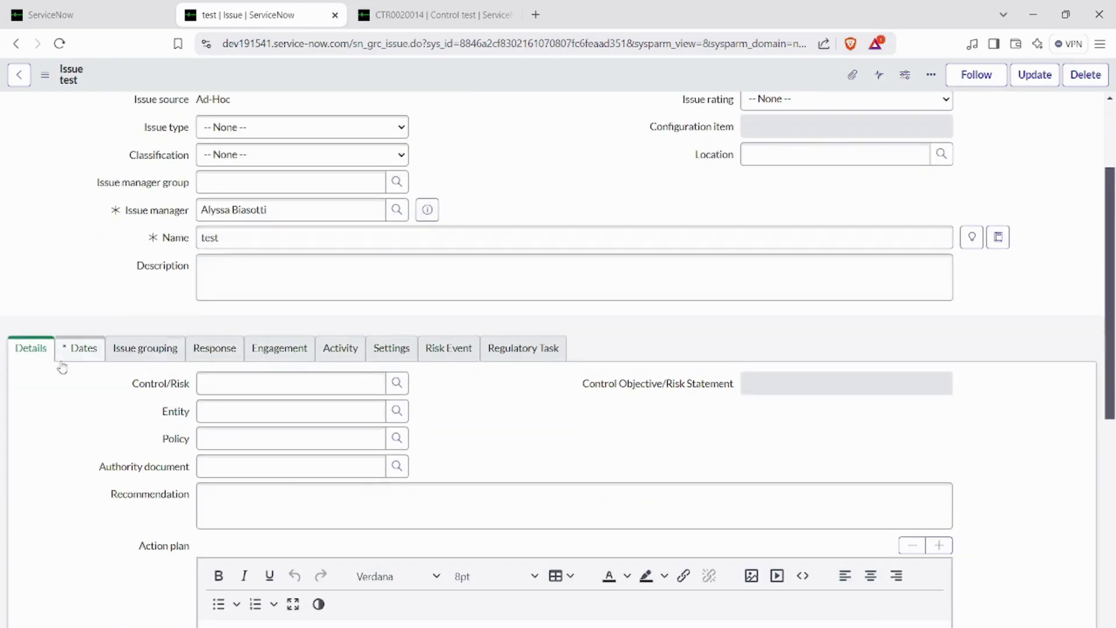
left_click(73, 351)
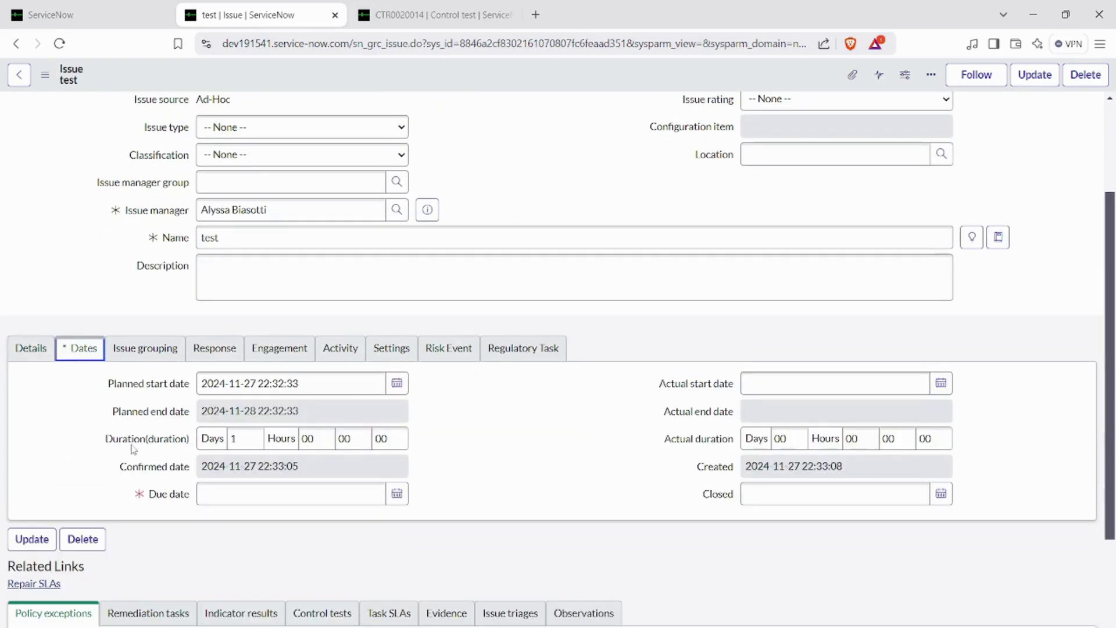
left_click(400, 497)
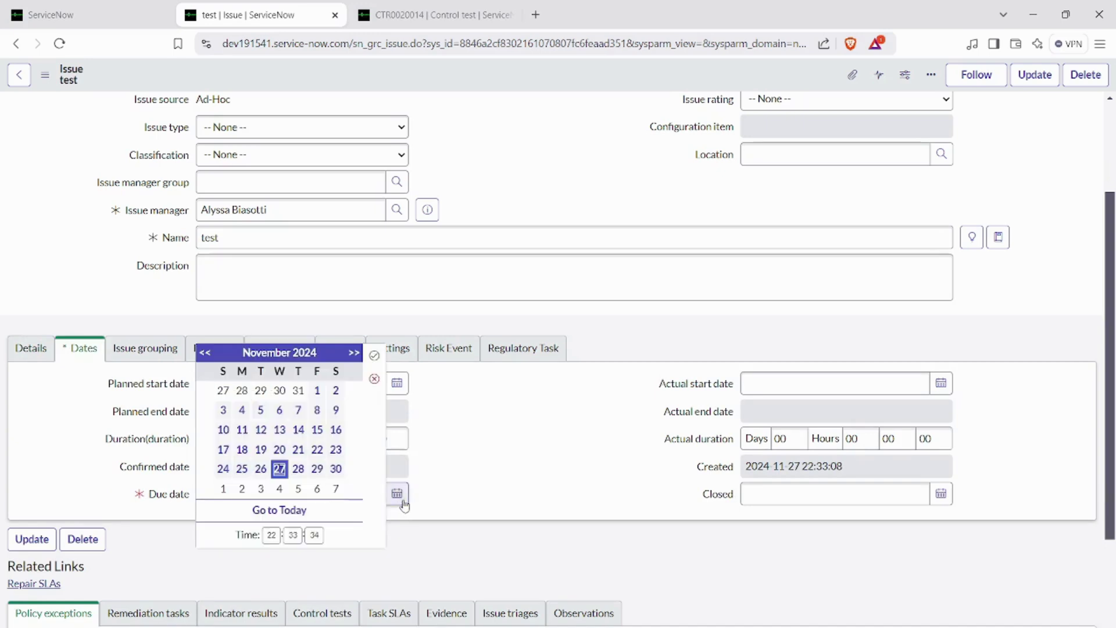
left_click(317, 488)
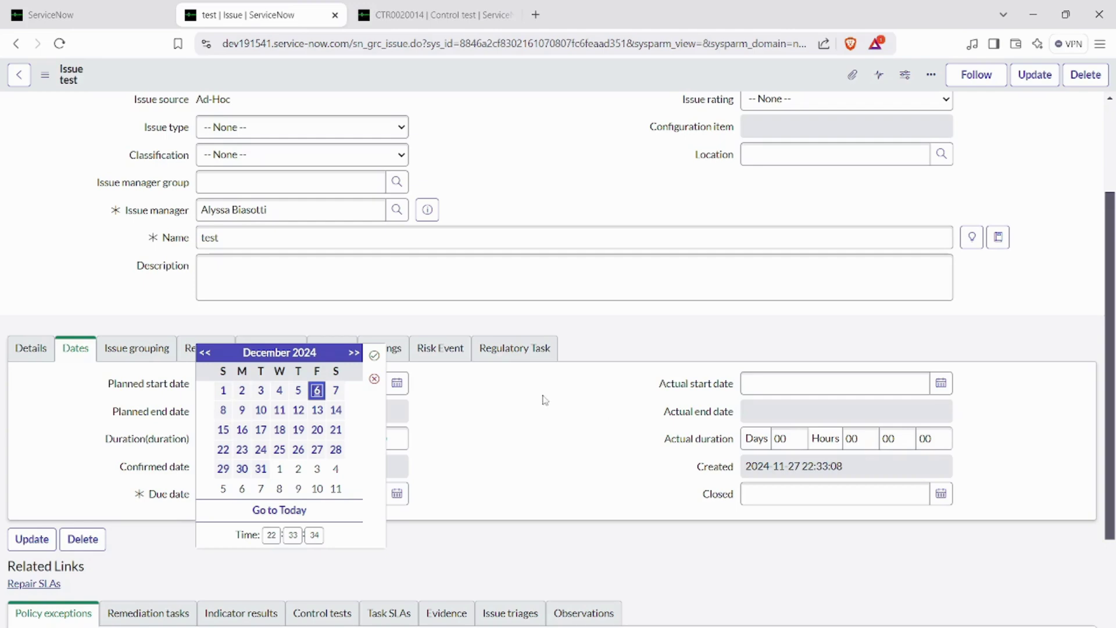
left_click(373, 355)
scroll(718, 185, "up", 3)
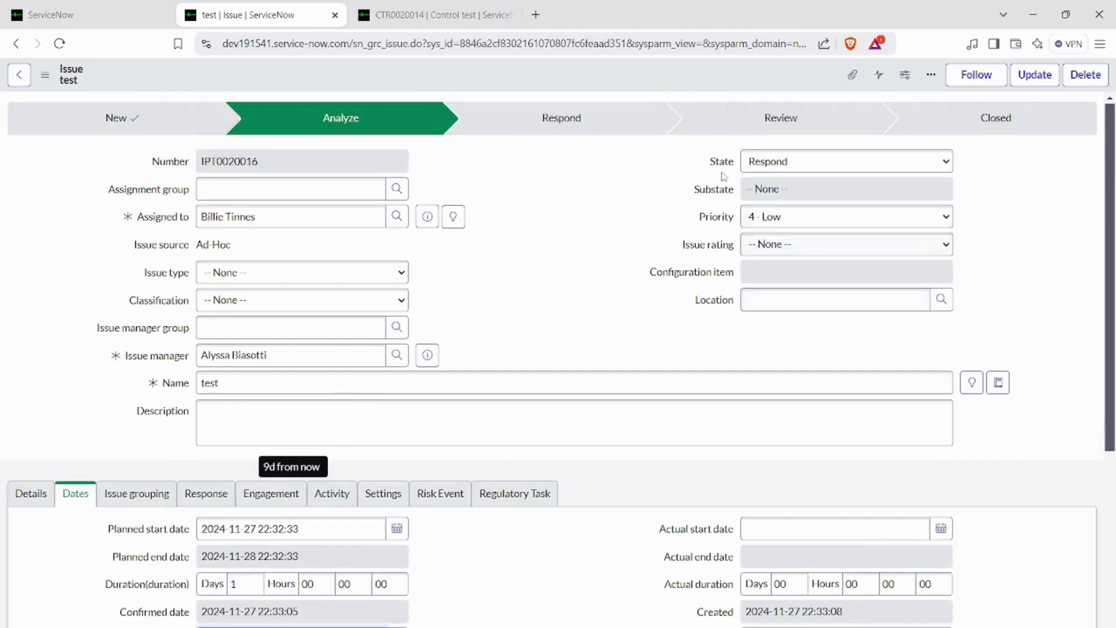
right_click(645, 82)
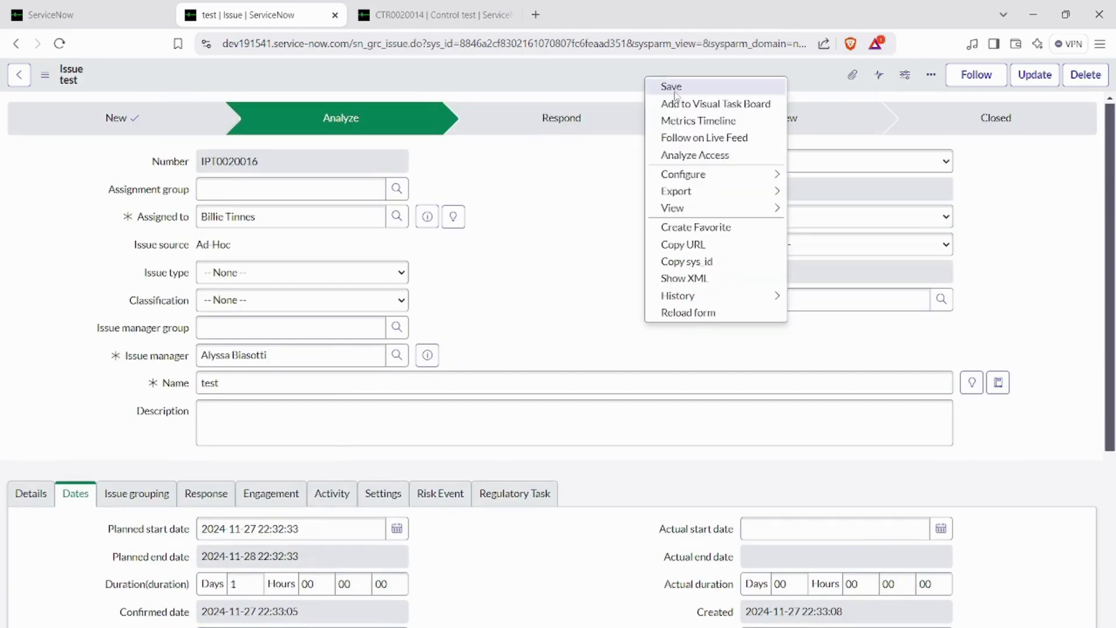
left_click(674, 90)
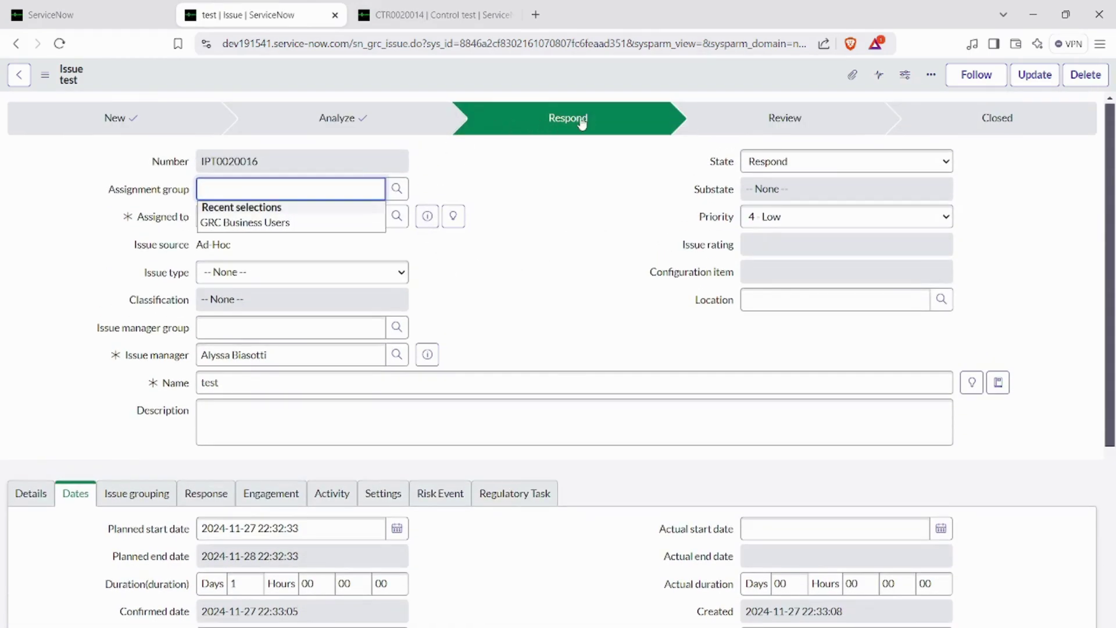
- Set the issue's response to Remediate with the explanation "Hi Im working on it"
left_click(219, 497)
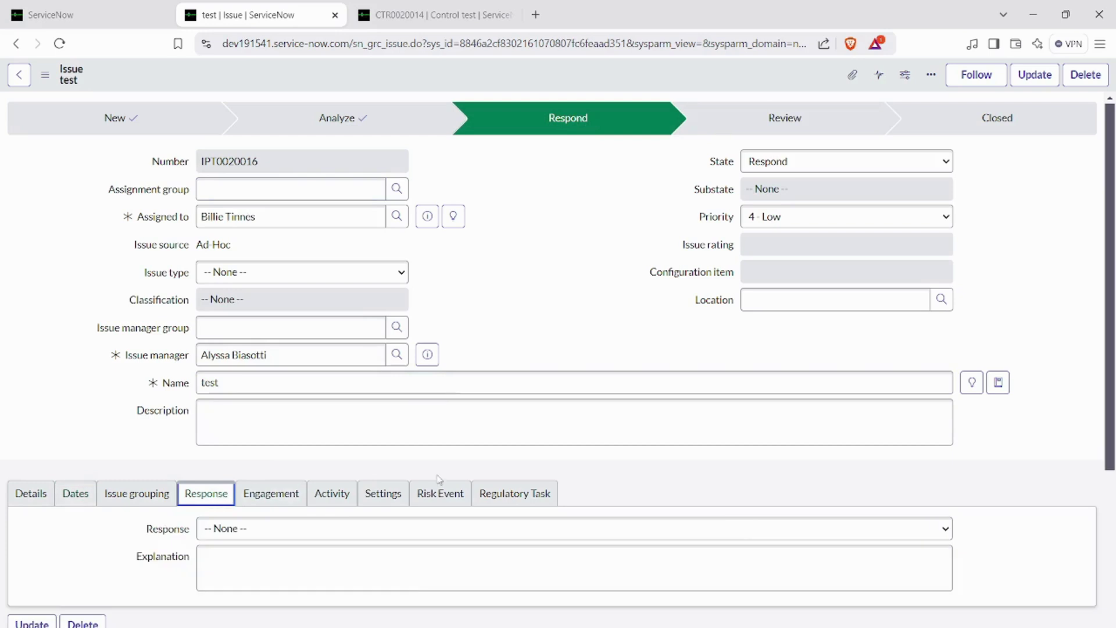
scroll(416, 481, "down", 2)
left_click(374, 470)
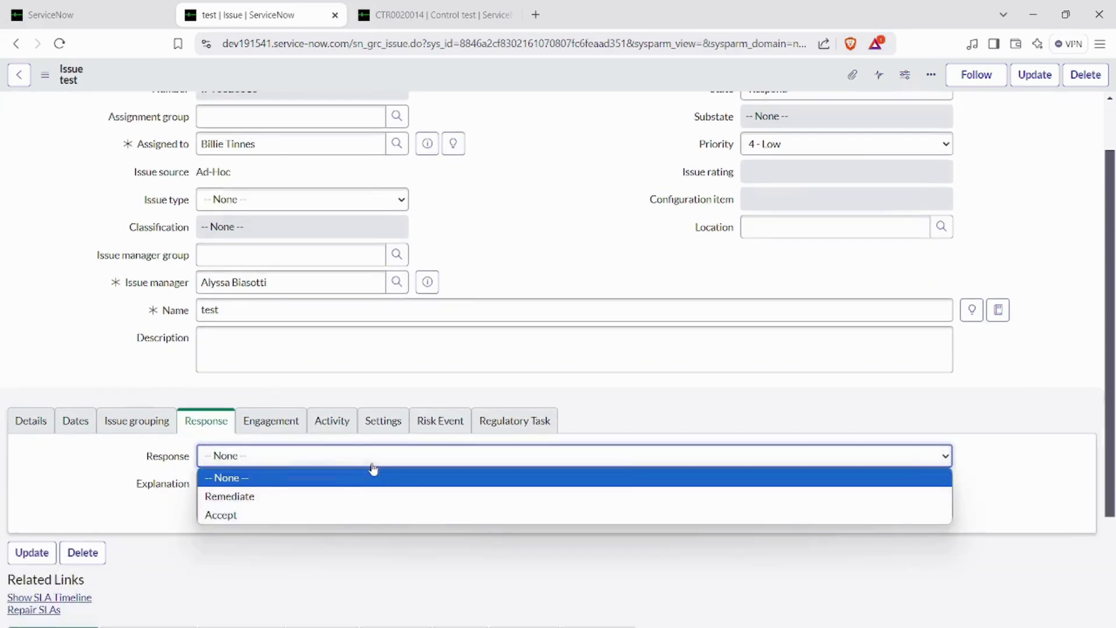
left_click(333, 496)
left_click(290, 492)
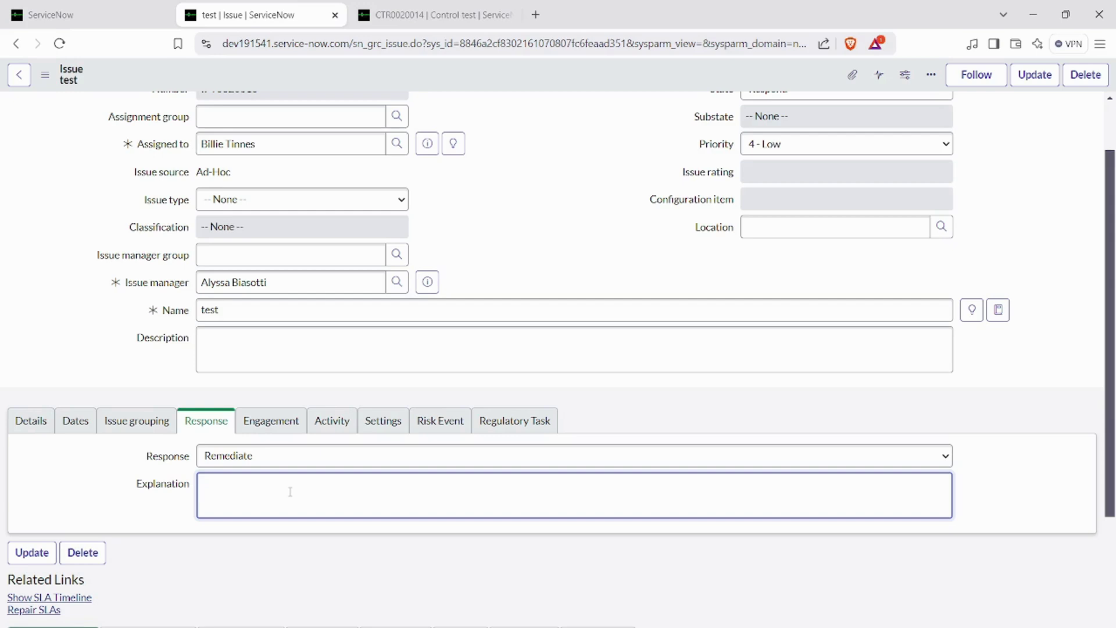
type("m working on it")
- Set the issue's state to Review and save the record in place
scroll(841, 180, "up", 2)
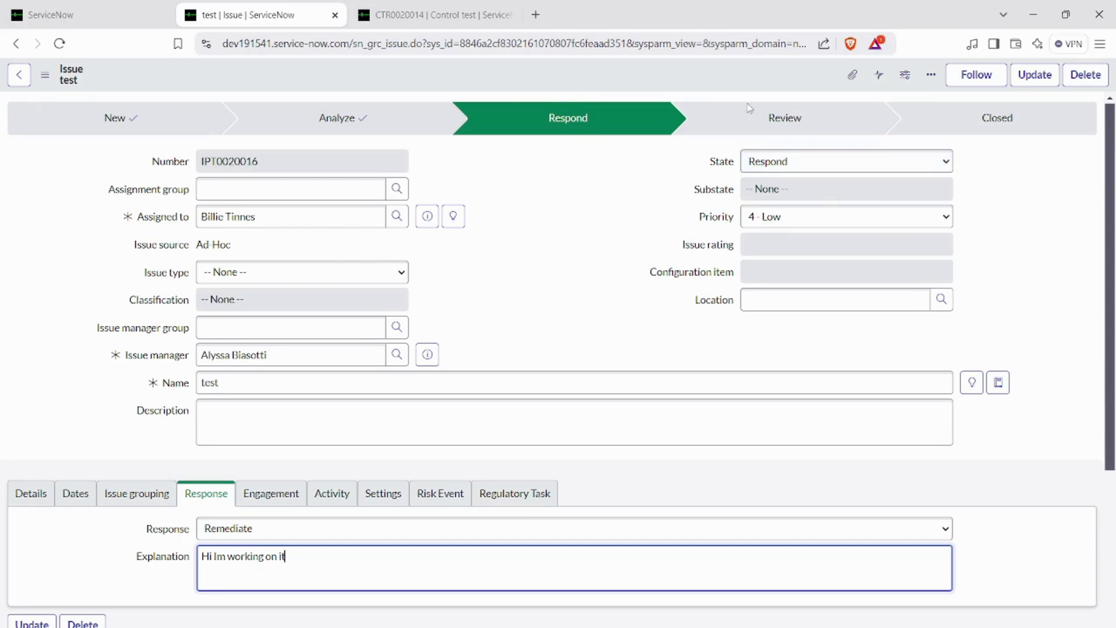
left_click(812, 168)
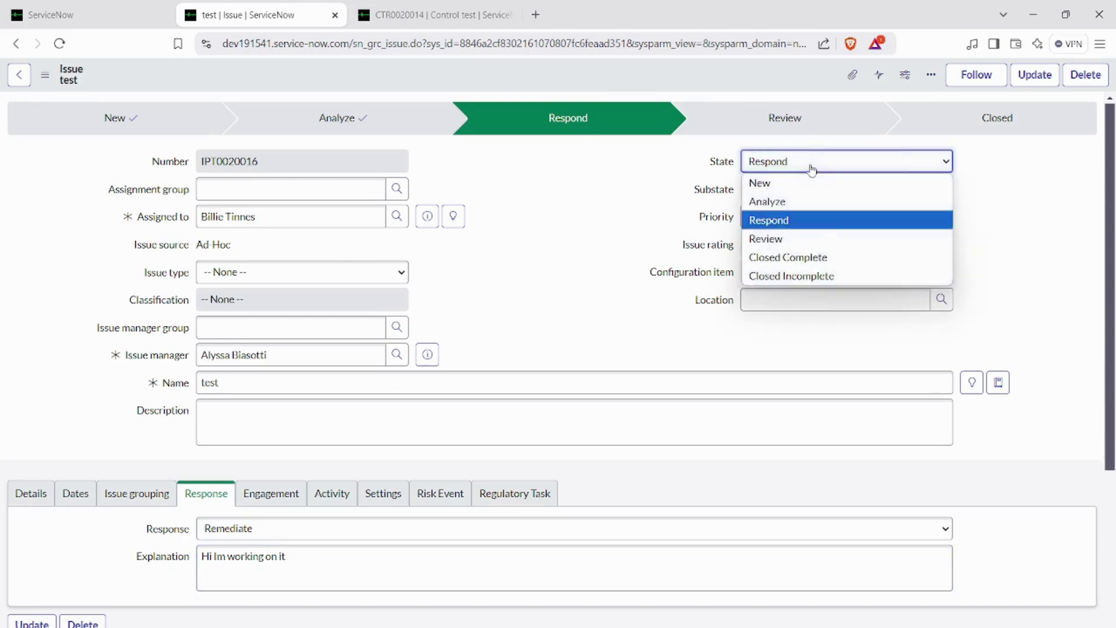
left_click(803, 241)
right_click(669, 79)
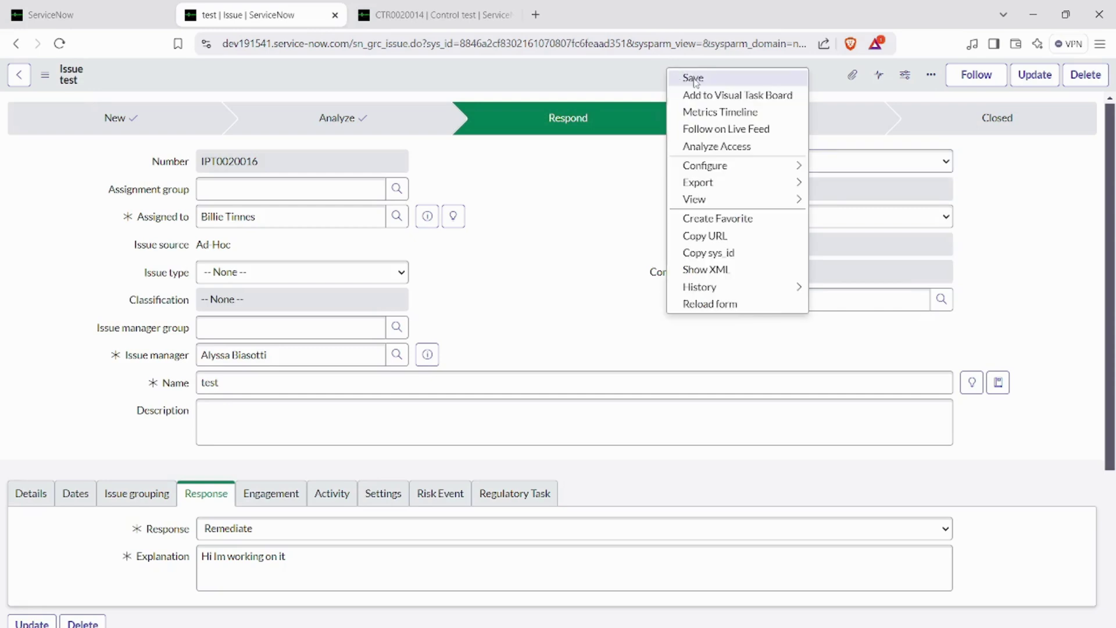
left_click(692, 81)
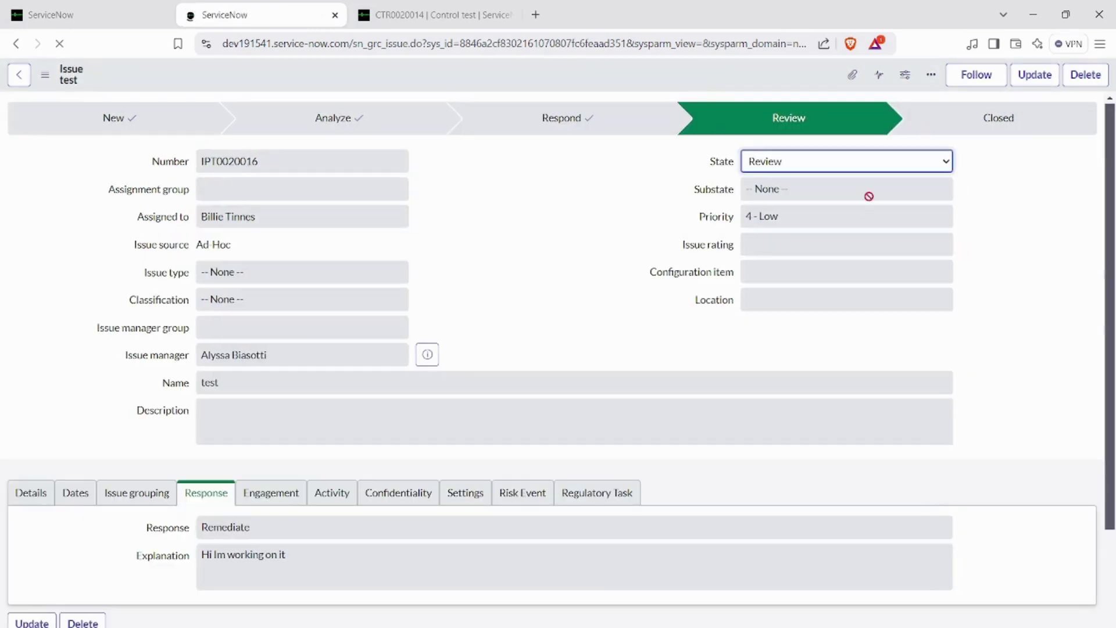
- Look over the issue under review, set its state to Closed Complete and save the record in place
scroll(604, 260, "down", 3)
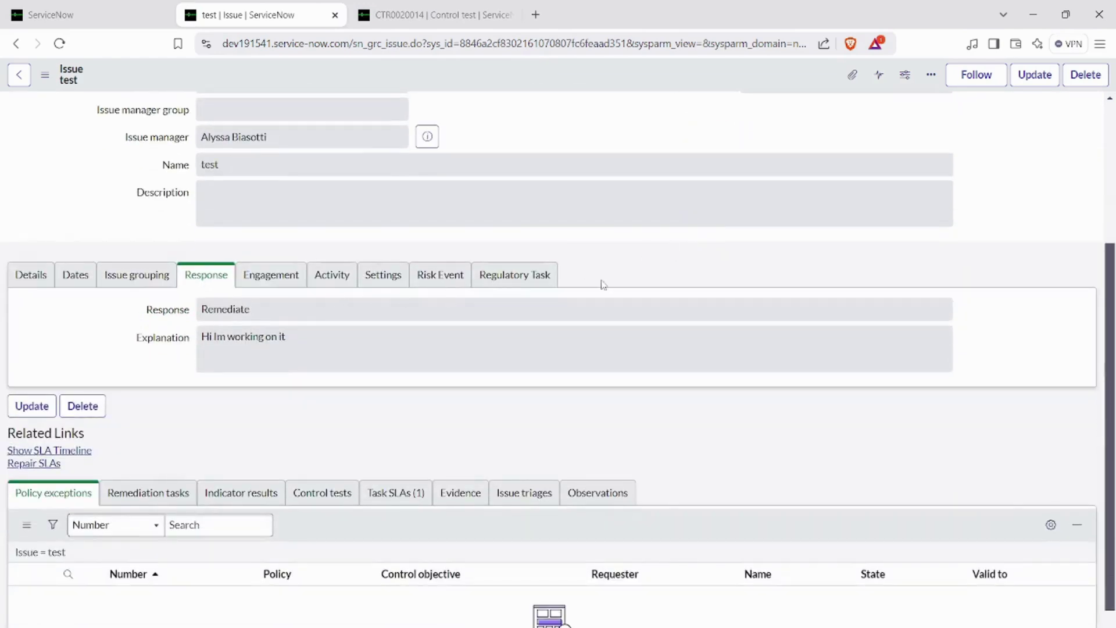
scroll(602, 284, "down", 1)
scroll(602, 284, "up", 5)
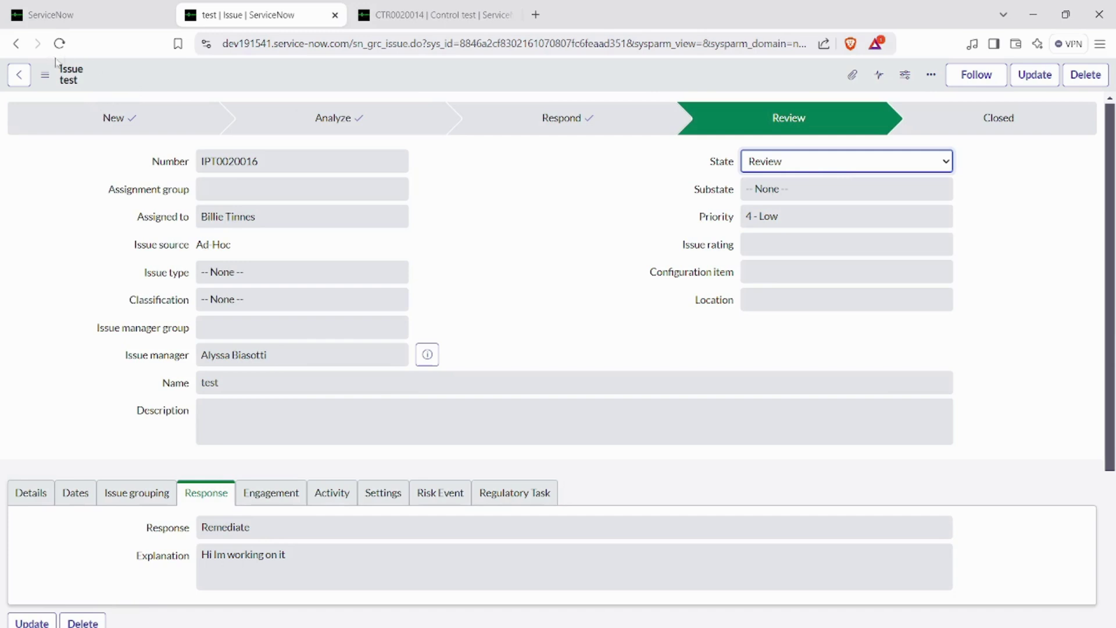
double_click(71, 70)
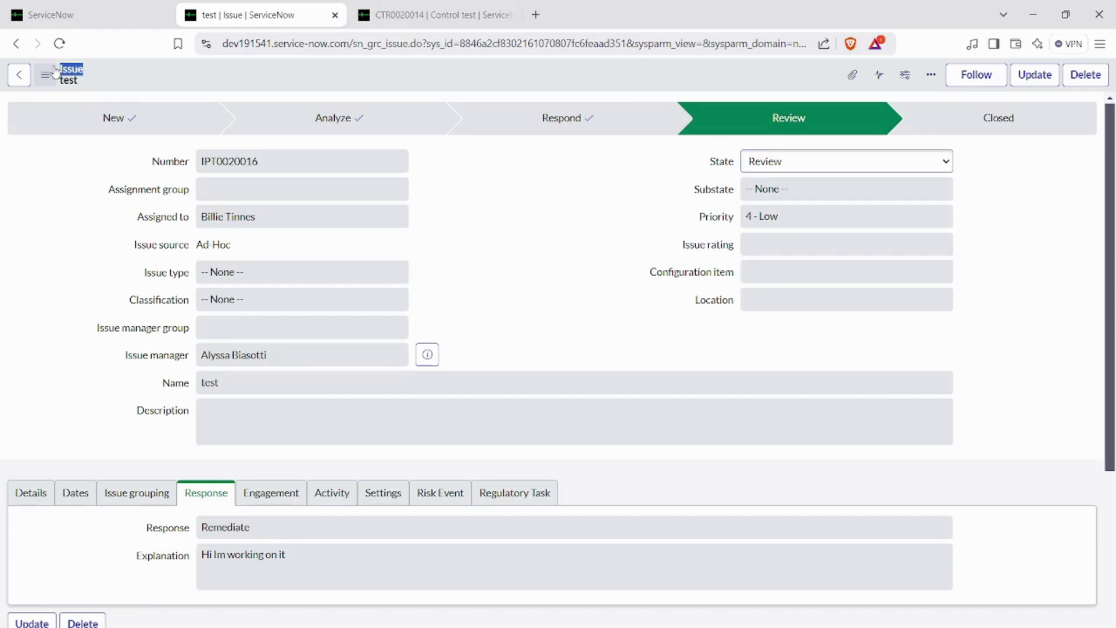
left_click(804, 164)
left_click(807, 256)
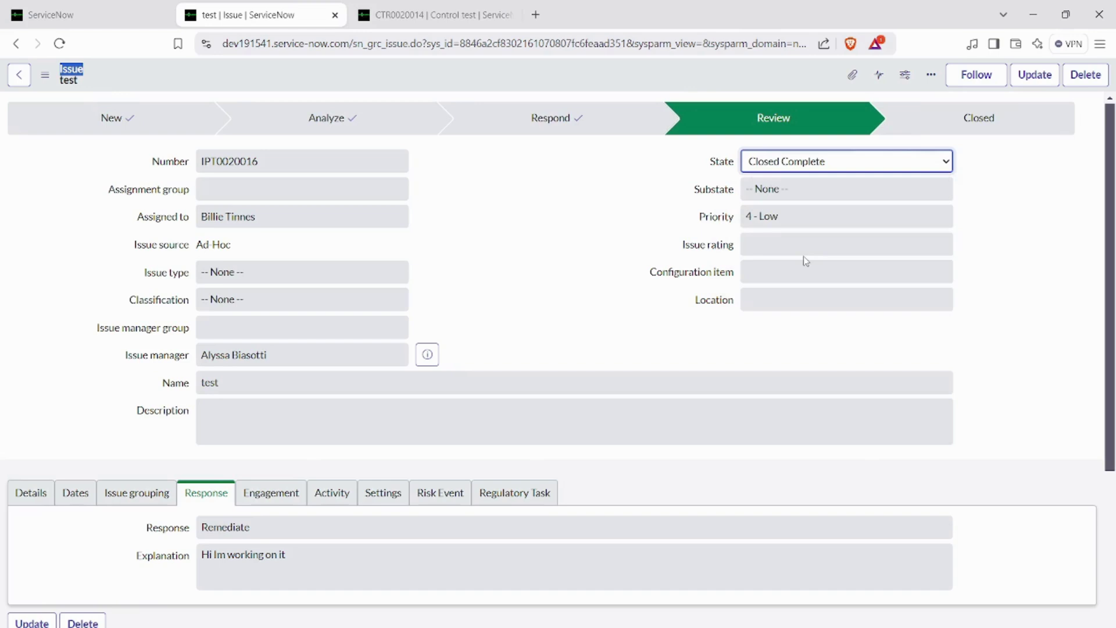
right_click(566, 72)
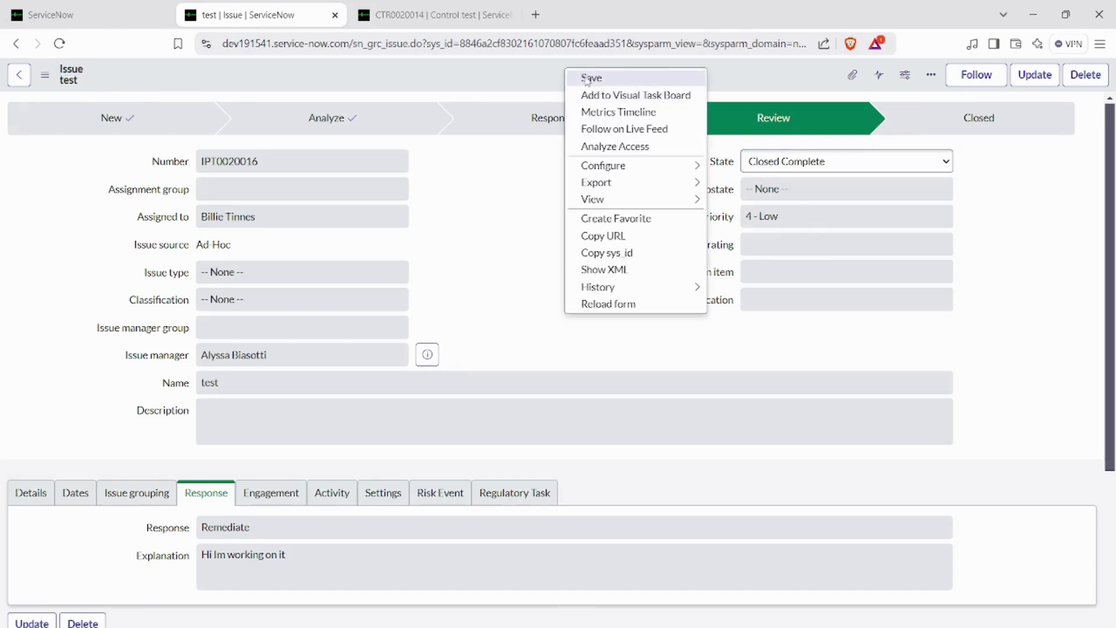
left_click(587, 79)
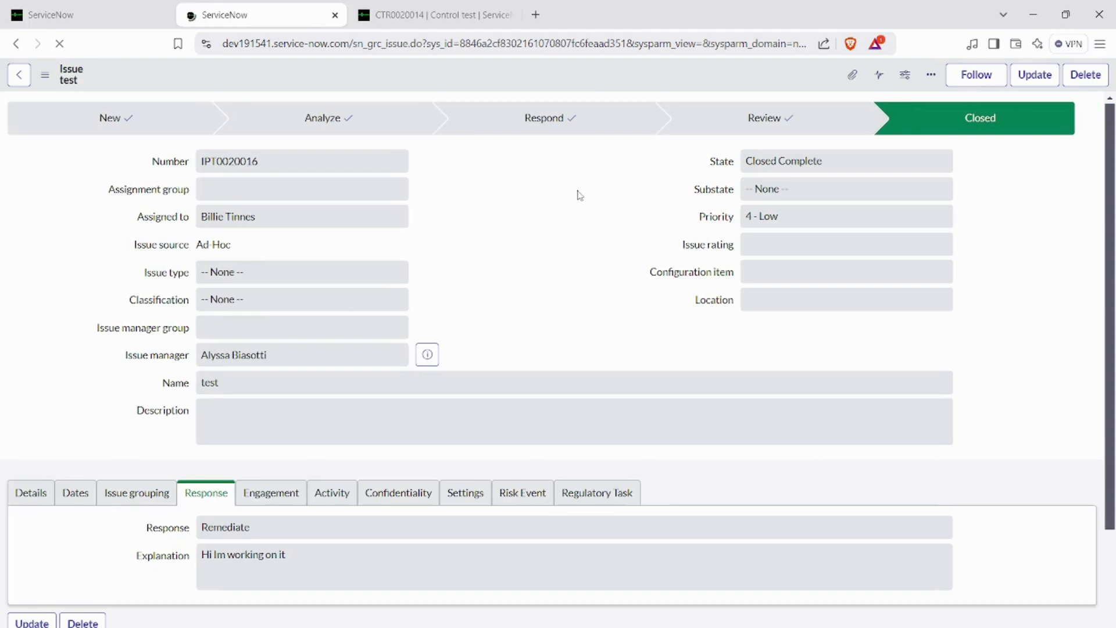
scroll(601, 216, "down", 2)
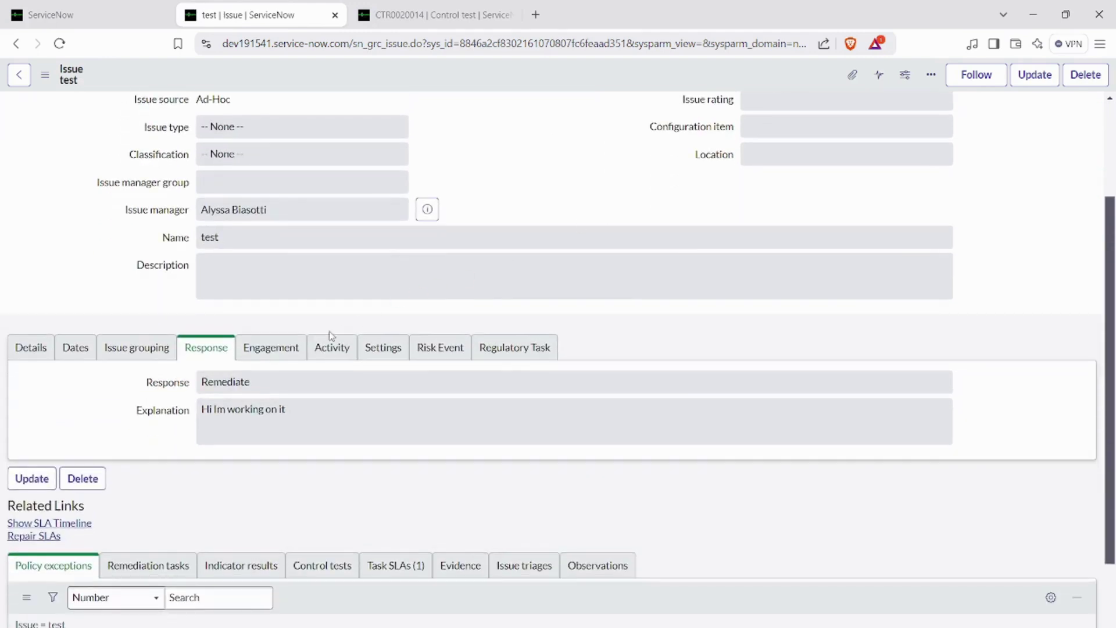
- Open the engagement record linked to the closed issue and request approval for it
left_click(289, 344)
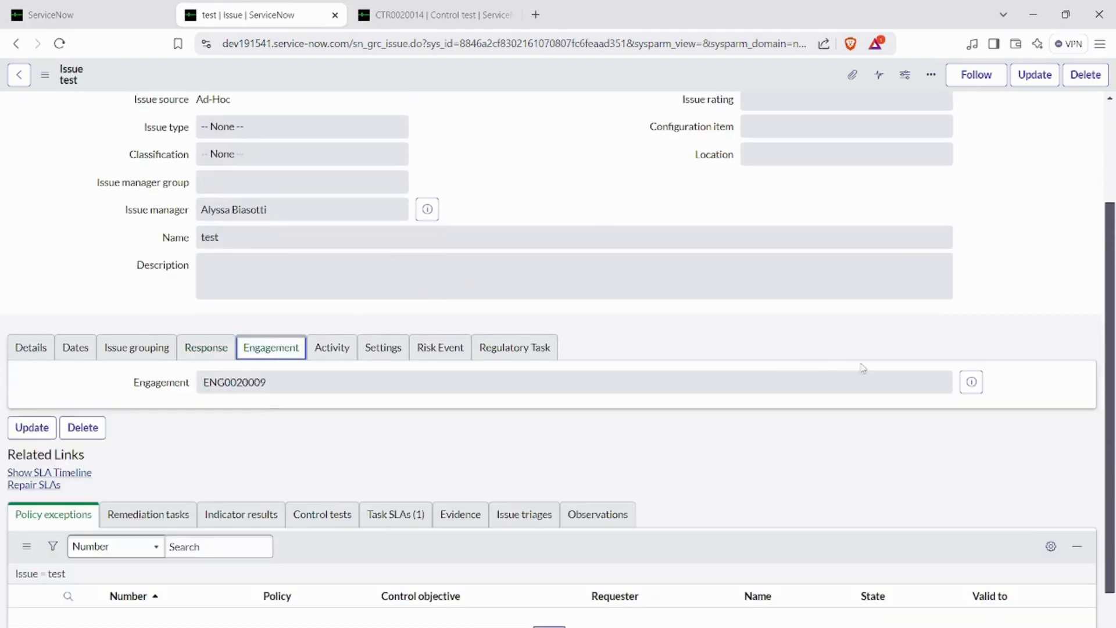
left_click(970, 382)
left_click(1054, 417)
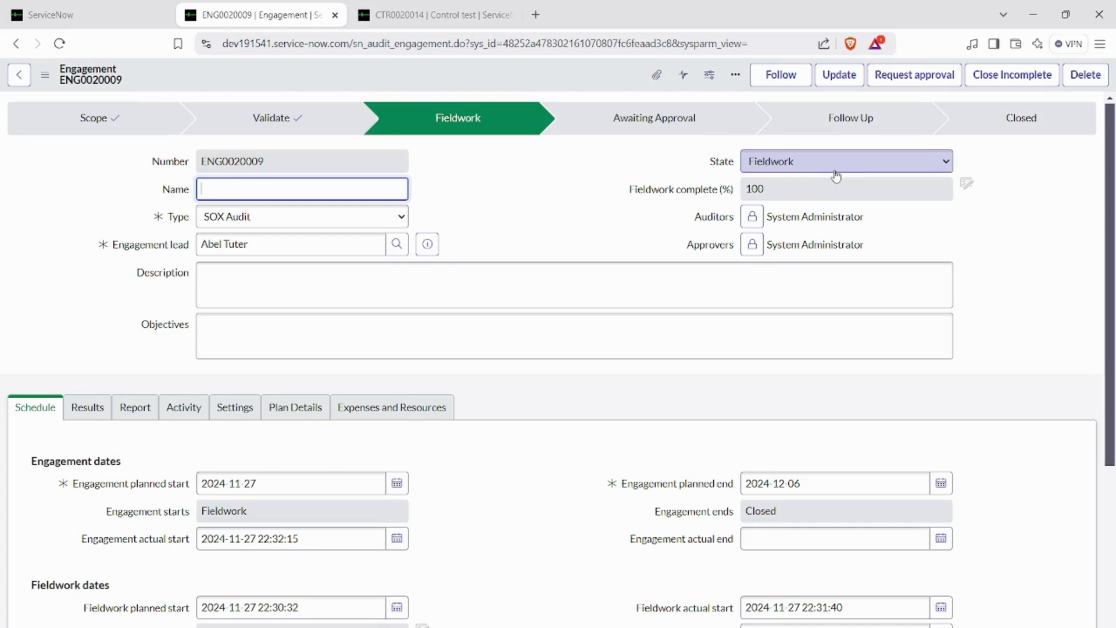
left_click(910, 86)
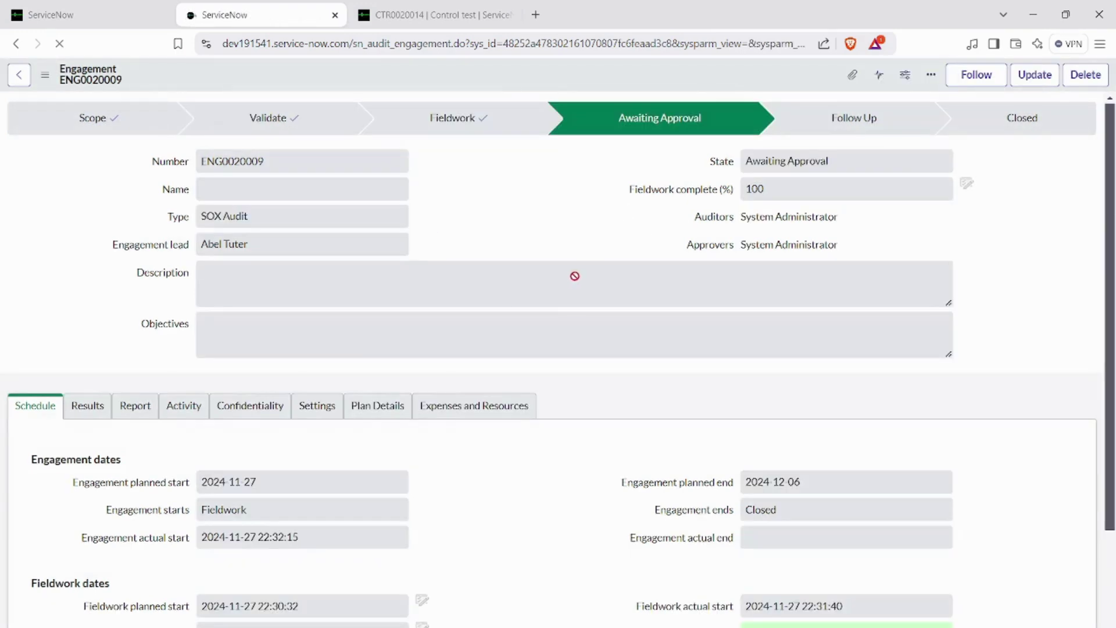
- Check the engagement's list of approvers, reloading the record to bring in the new approval request
scroll(587, 253, "down", 1)
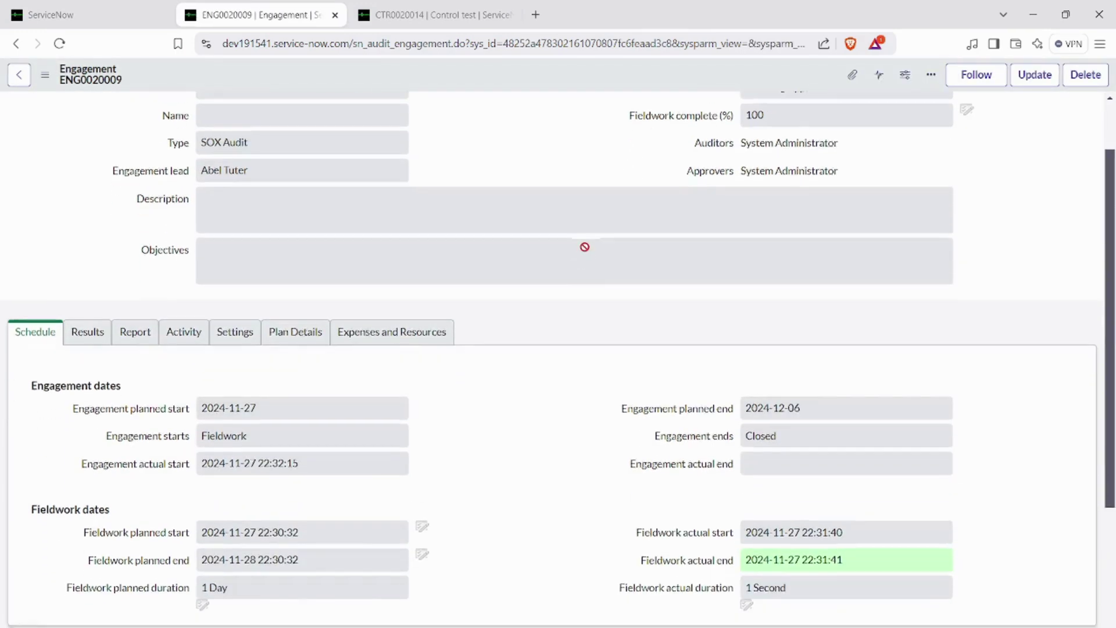
scroll(585, 246, "down", 4)
left_click(814, 459)
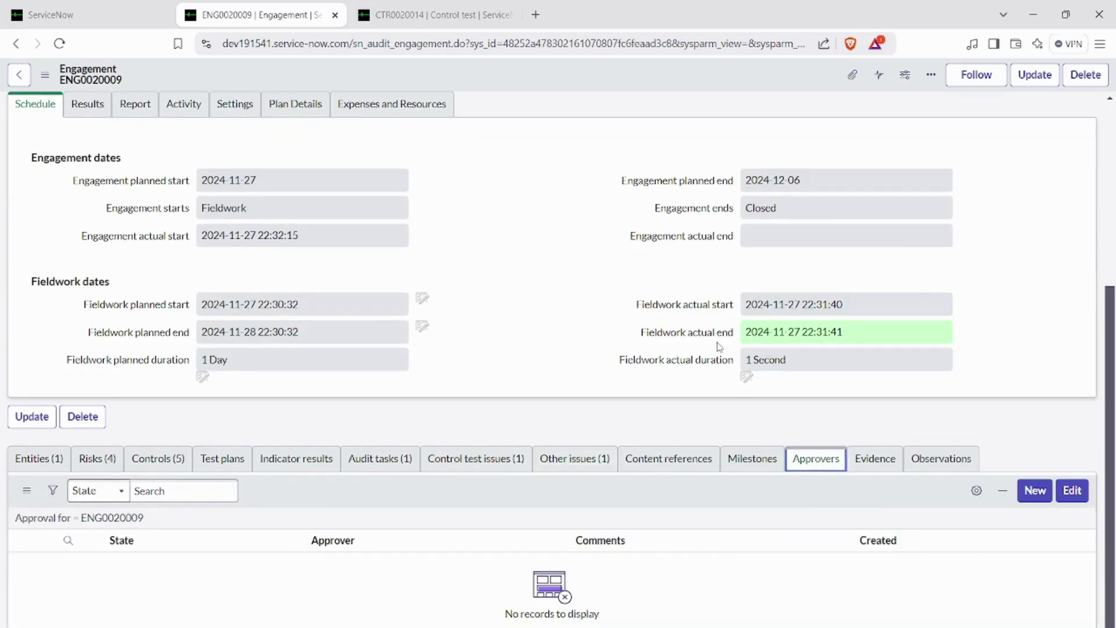
scroll(719, 348, "up", 5)
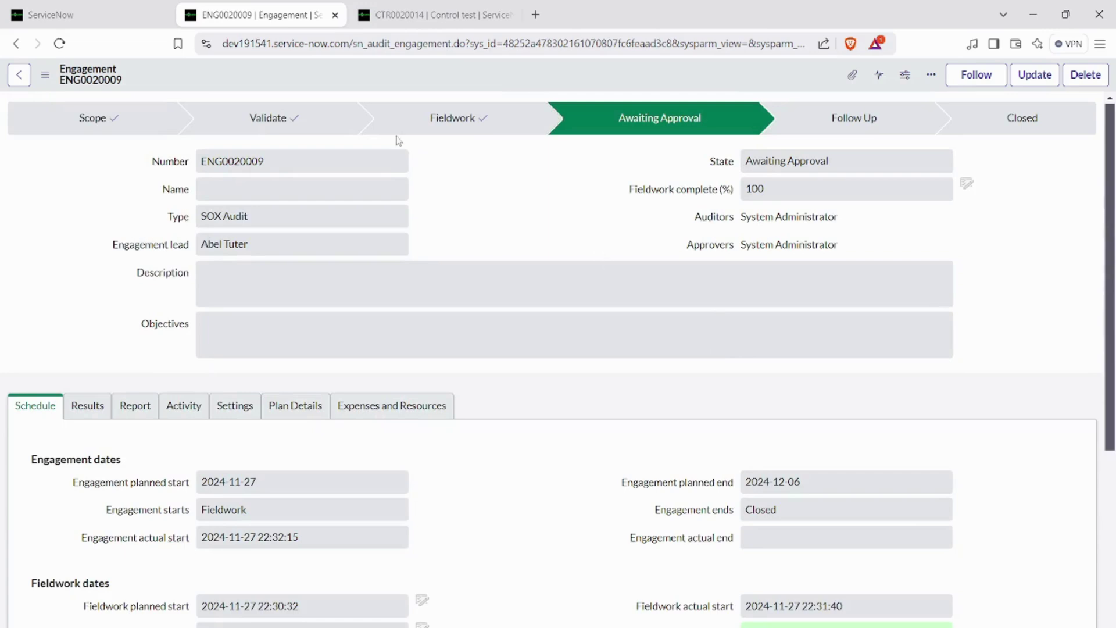
left_click(60, 43)
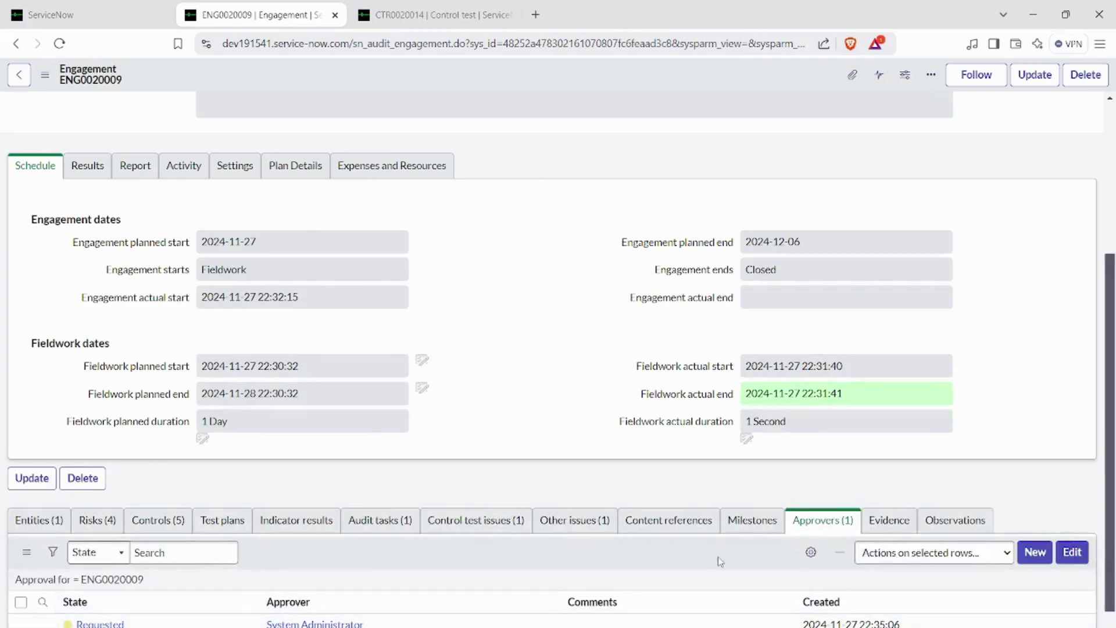
left_click(833, 523)
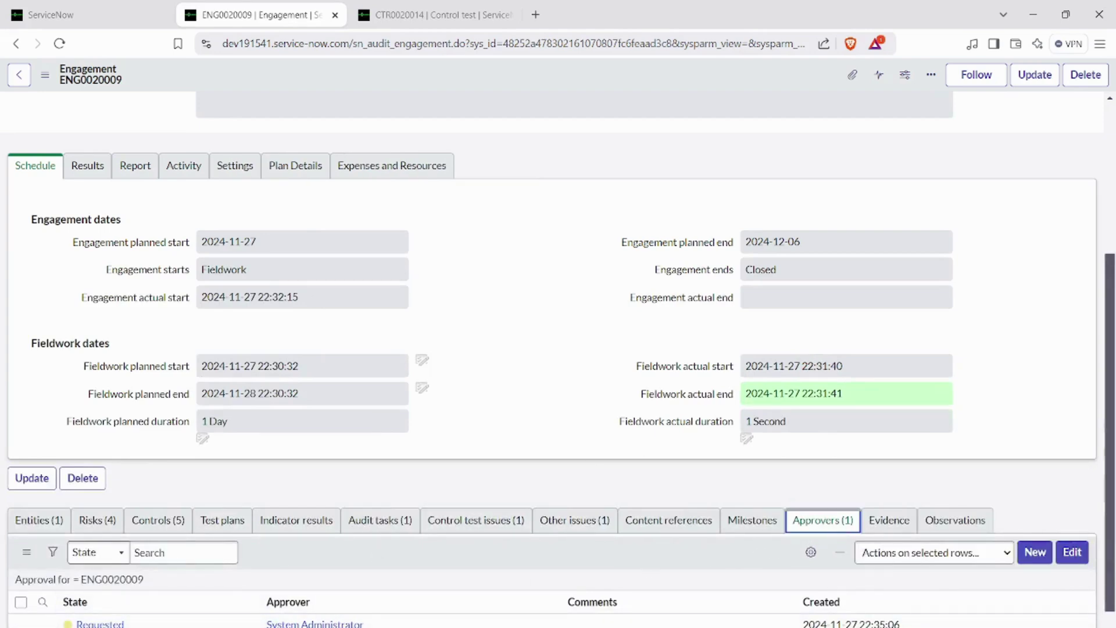
scroll(592, 423, "up", 4)
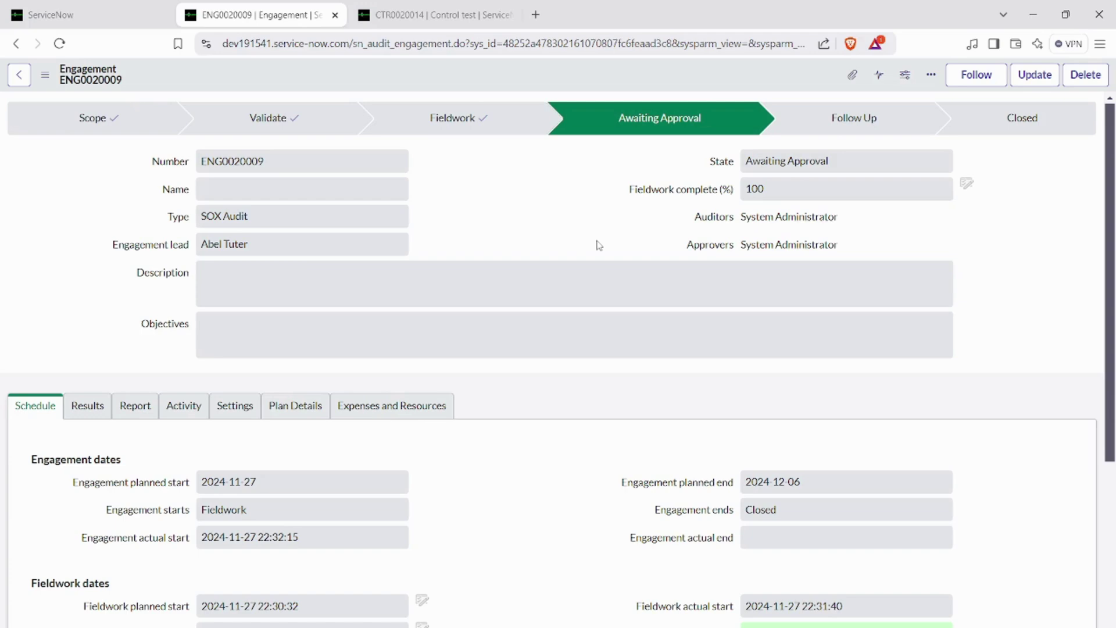
- Set the state of the engagement's requested approval to Approved and reload the engagement record
left_click_drag(476, 116, 430, 117)
scroll(577, 226, "down", 5)
left_click(155, 573)
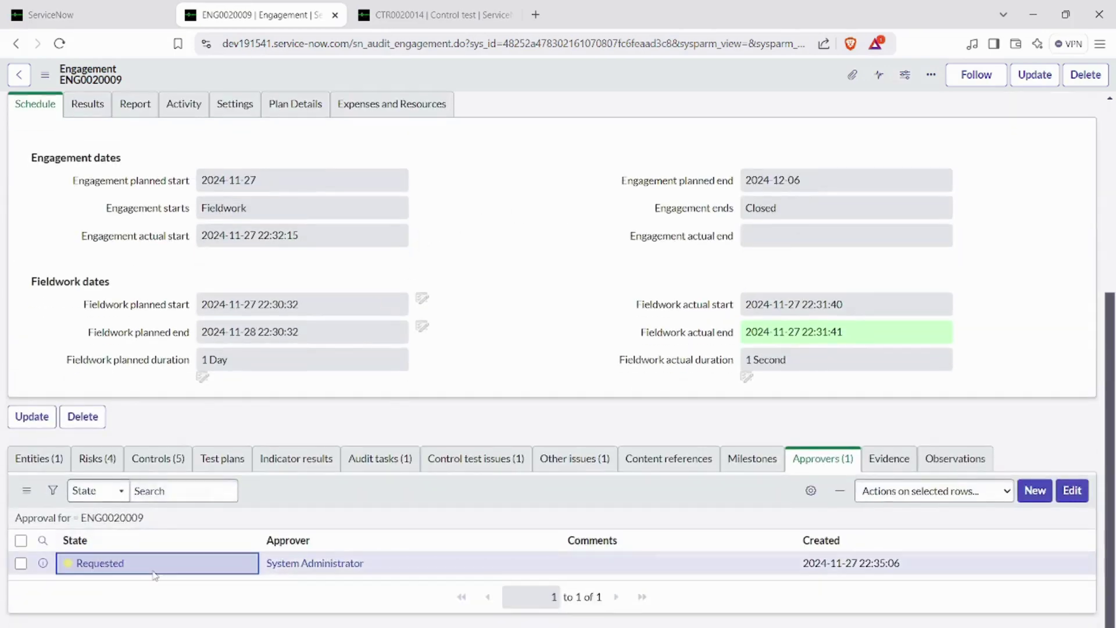
double_click(161, 567)
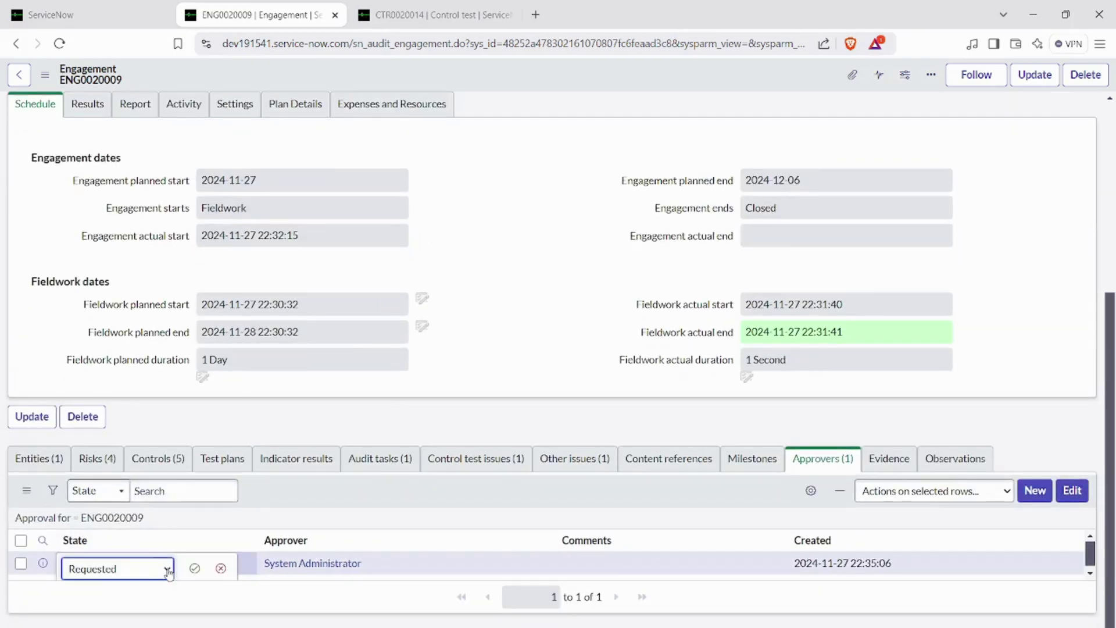
left_click(166, 568)
left_click(116, 491)
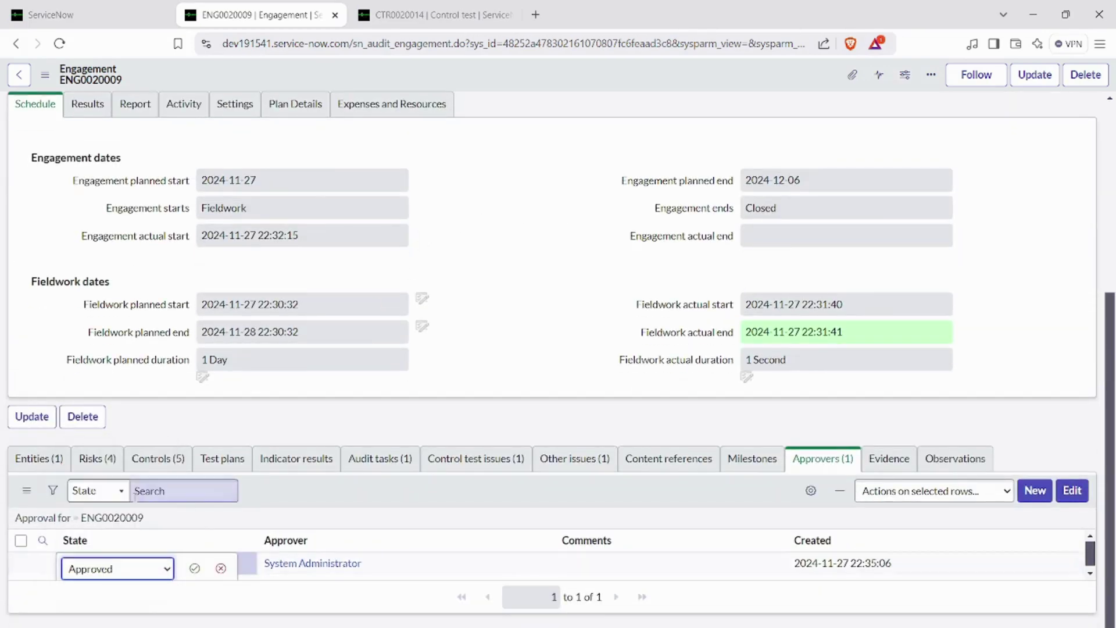
left_click(195, 568)
scroll(503, 422, "up", 5)
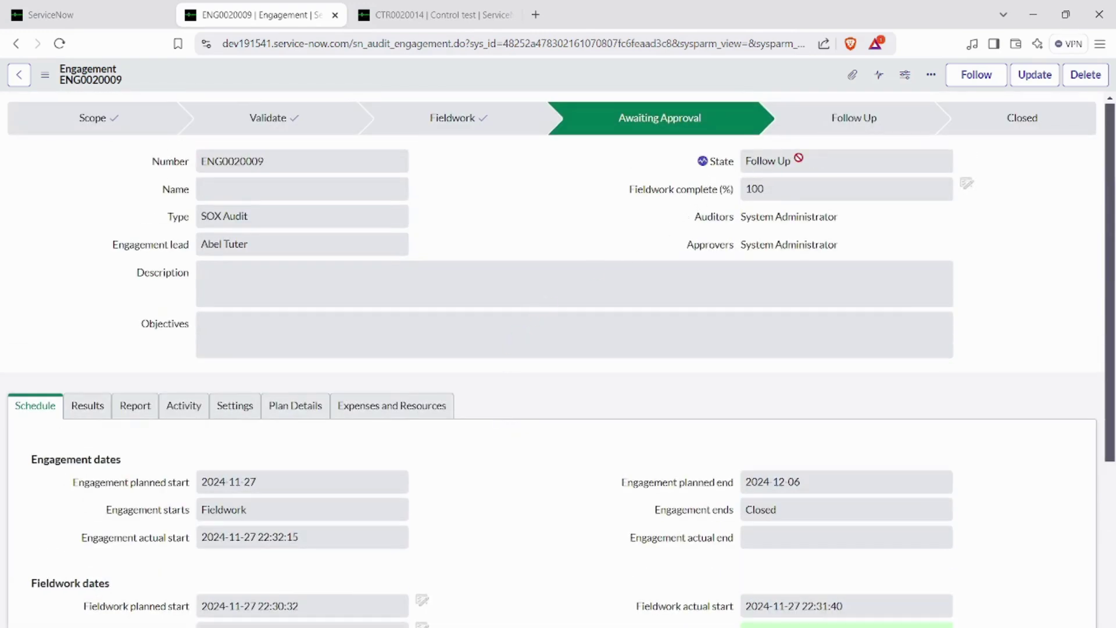
left_click(60, 43)
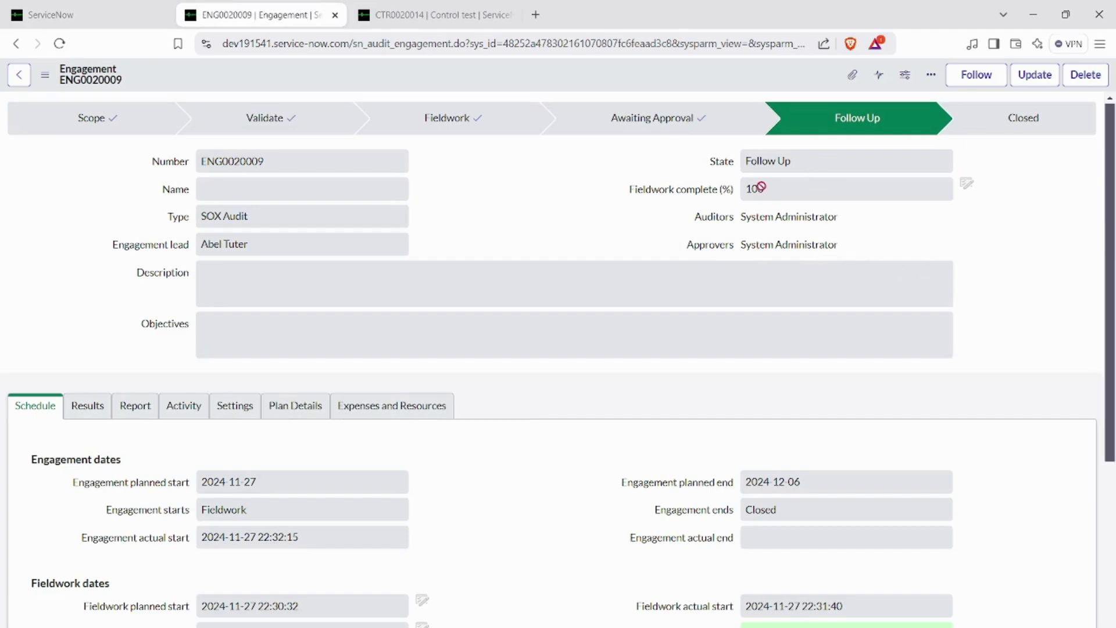
- Set the engagement's report knowledge base to Audit and report template to Default audit report template, and save the record in place
scroll(680, 239, "down", 3)
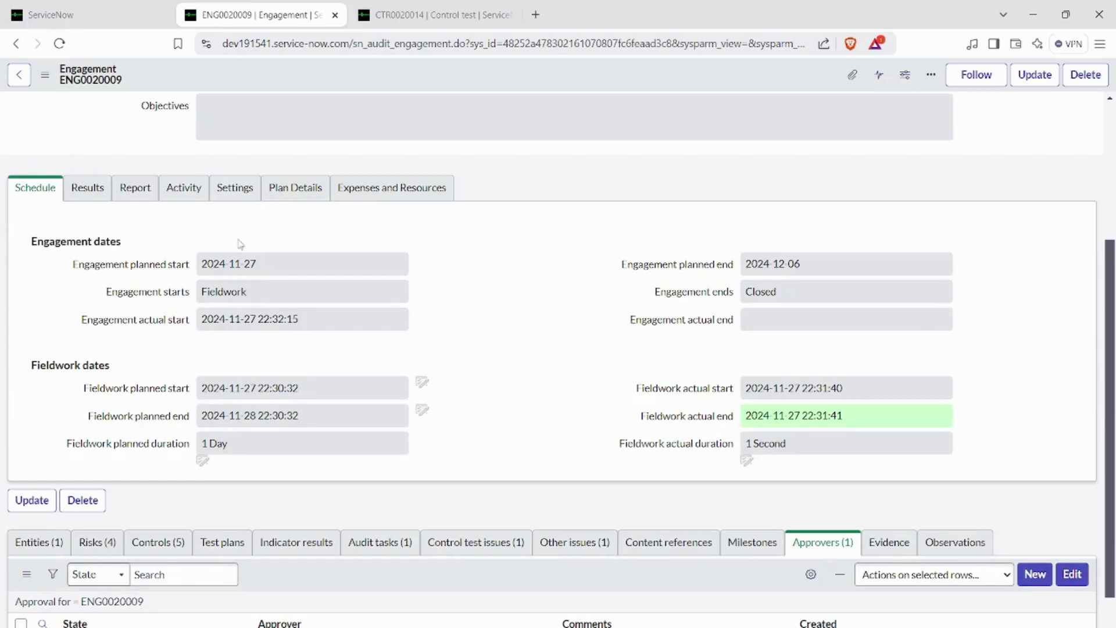
left_click(133, 195)
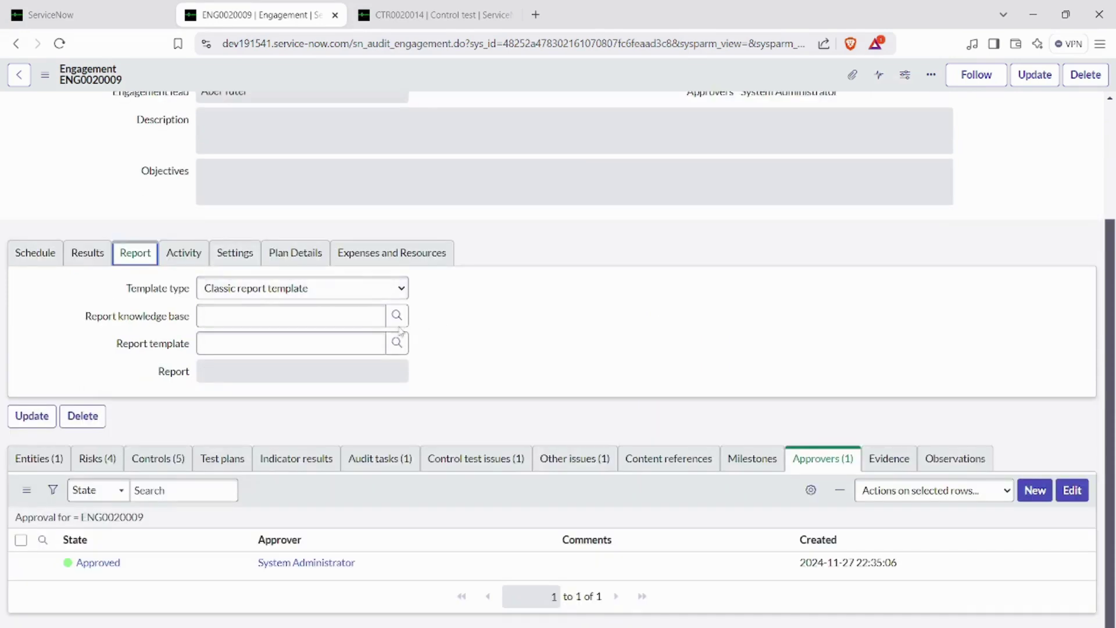
left_click(317, 319)
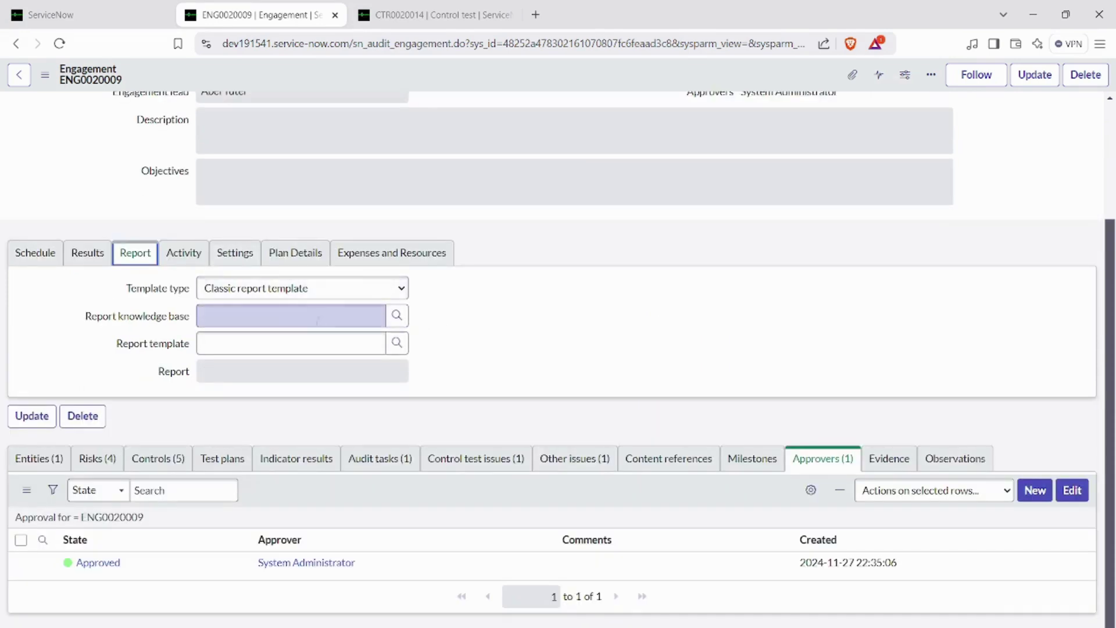
left_click(399, 321)
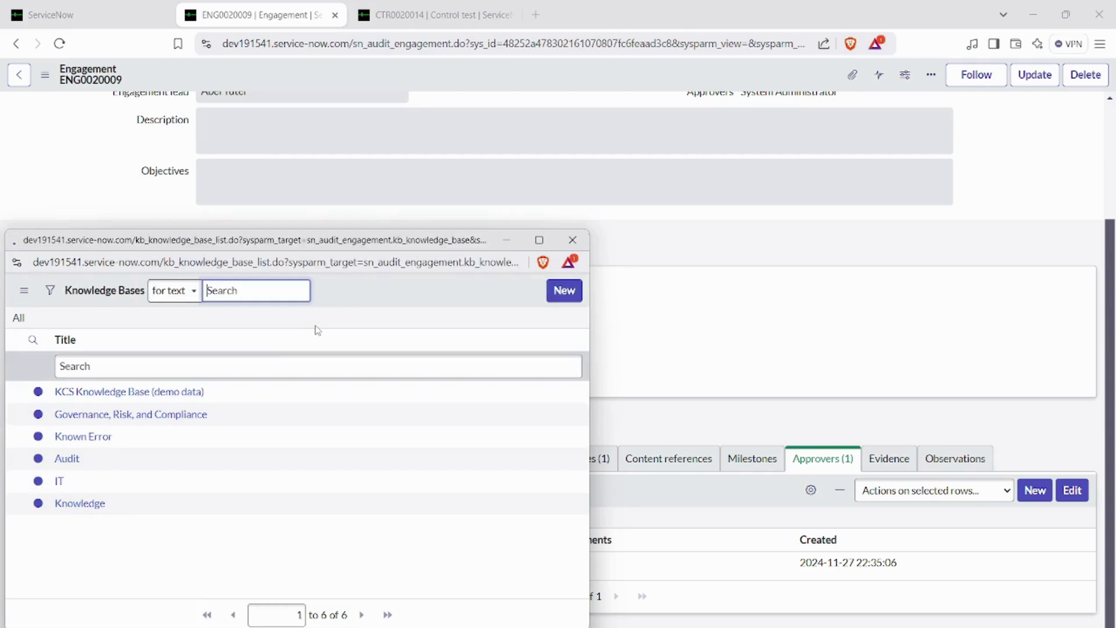
left_click(62, 459)
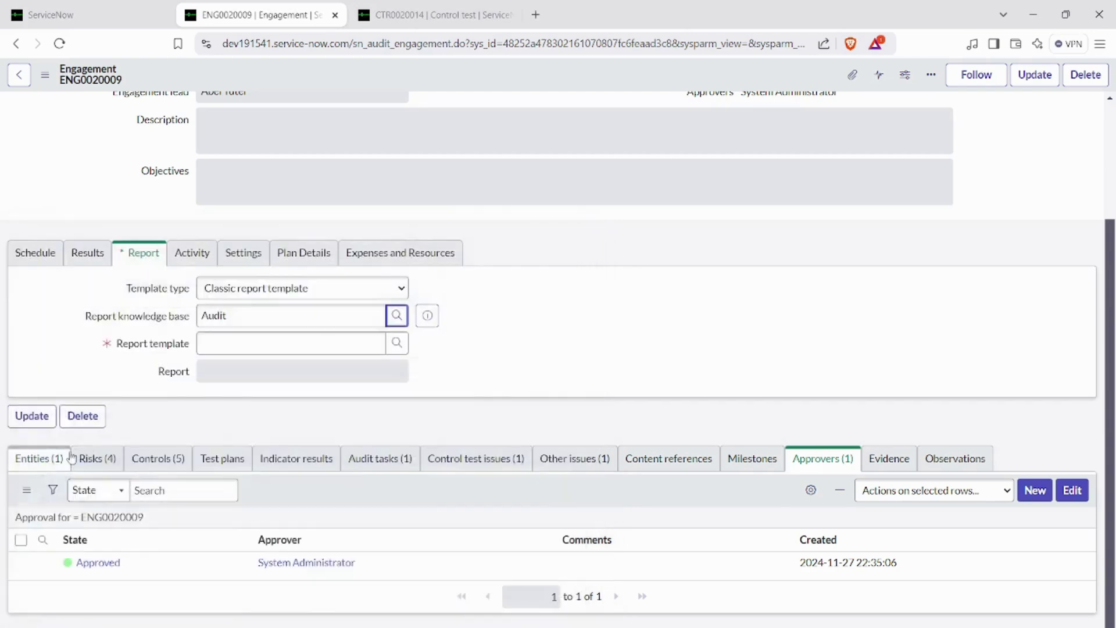
left_click(397, 344)
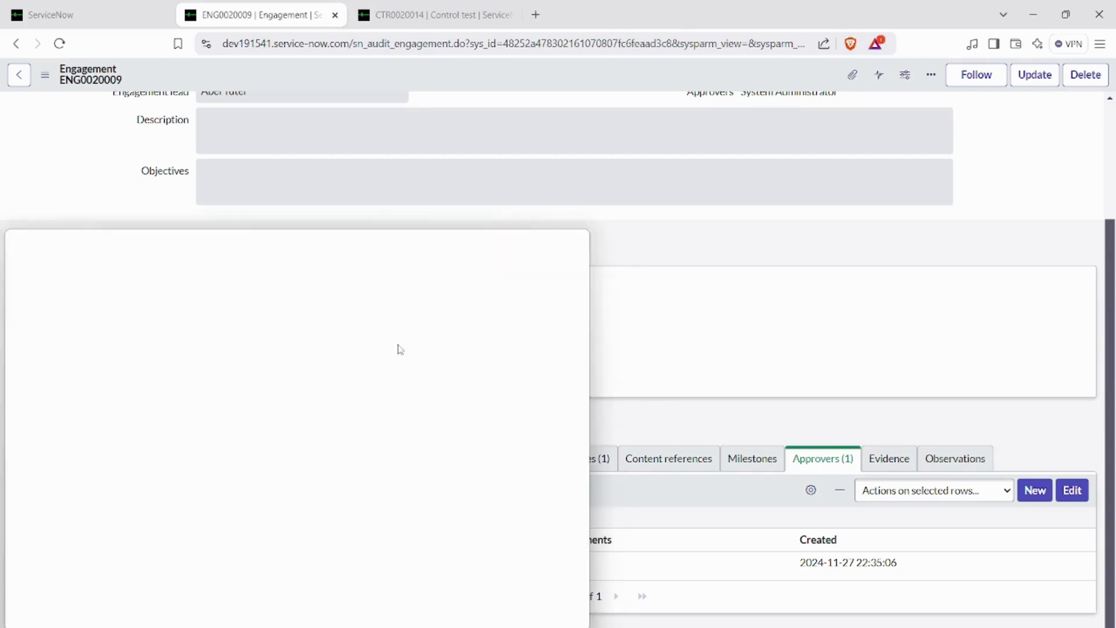
left_click(164, 392)
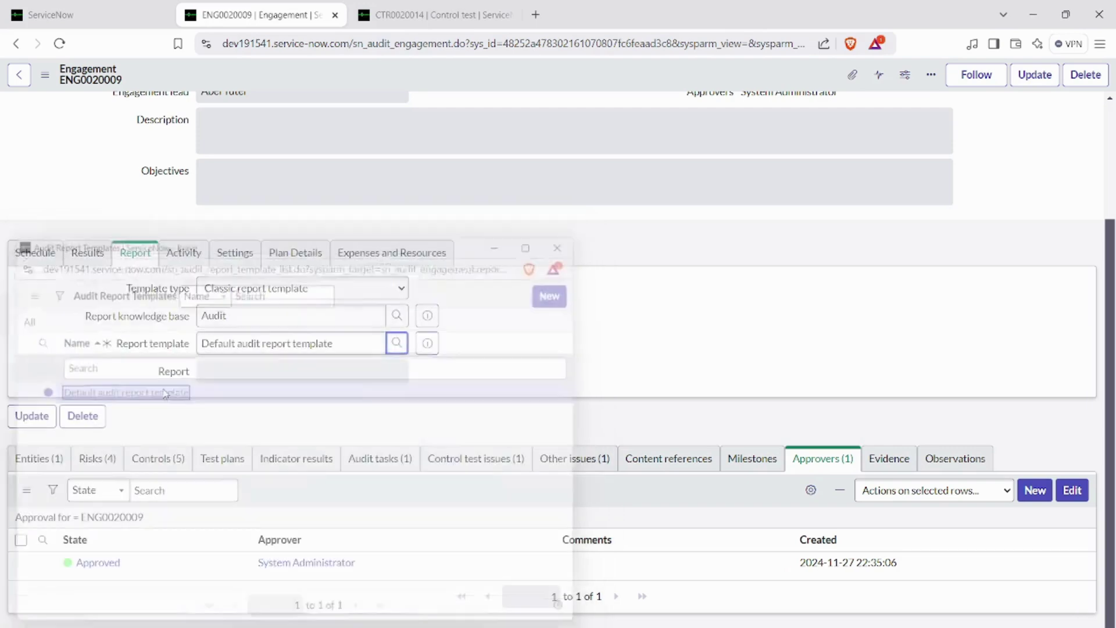
scroll(527, 351, "up", 3)
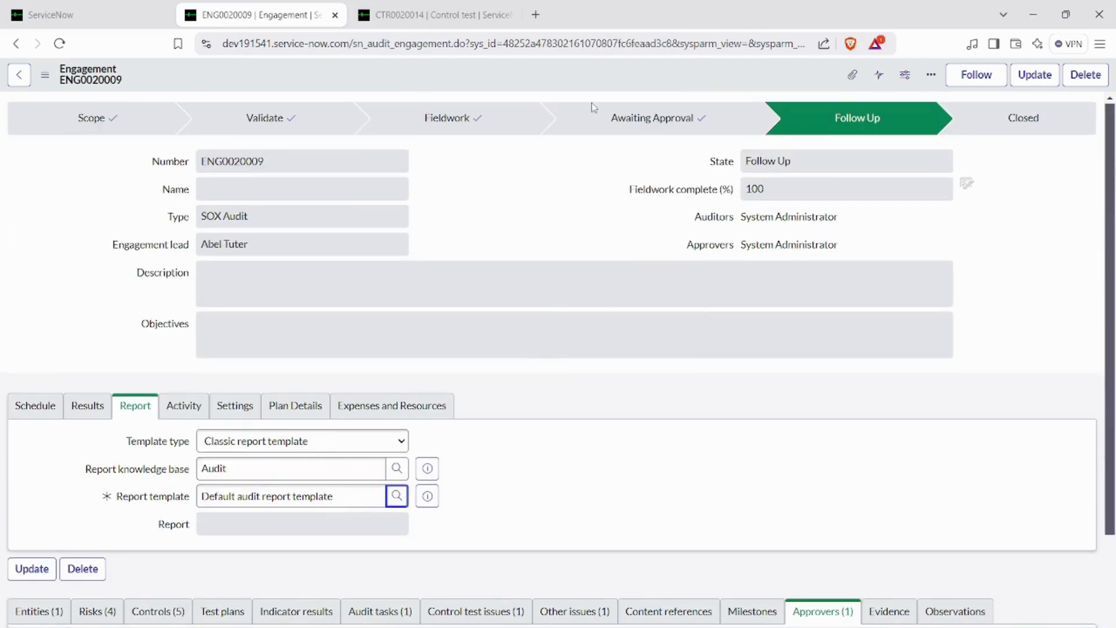
right_click(598, 80)
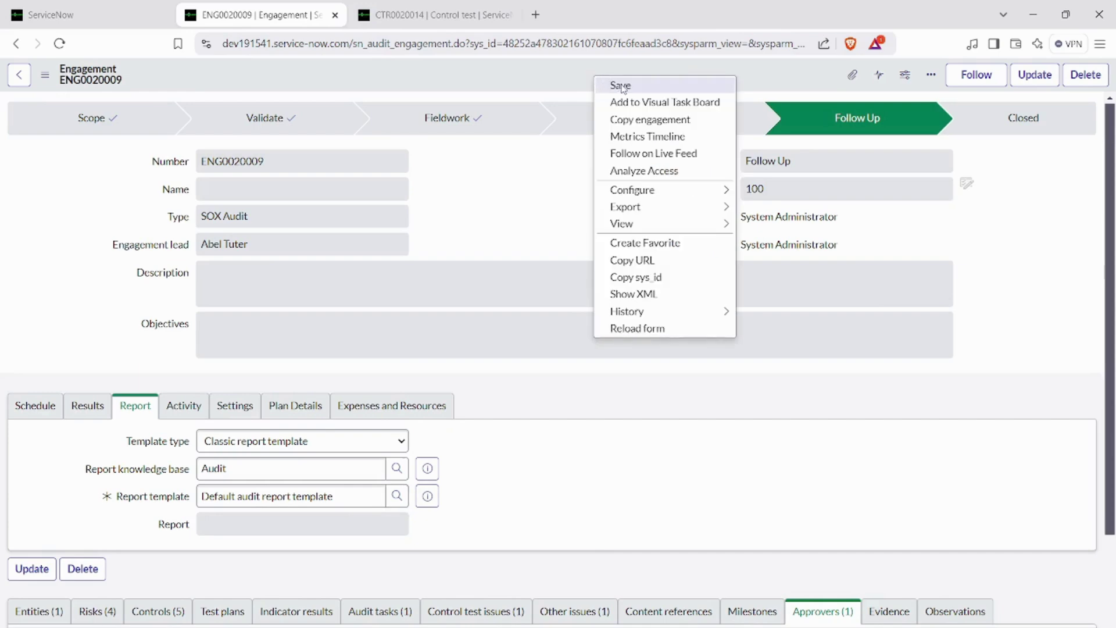
left_click(621, 86)
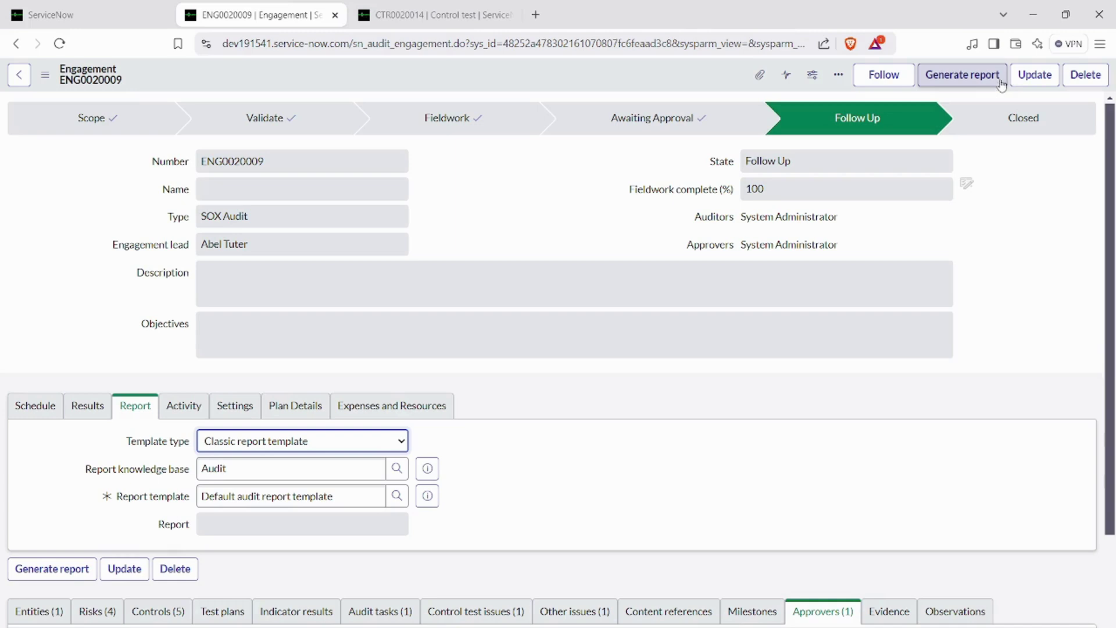
- Generate the engagement's audit report, read through the draft and publish it
left_click(962, 76)
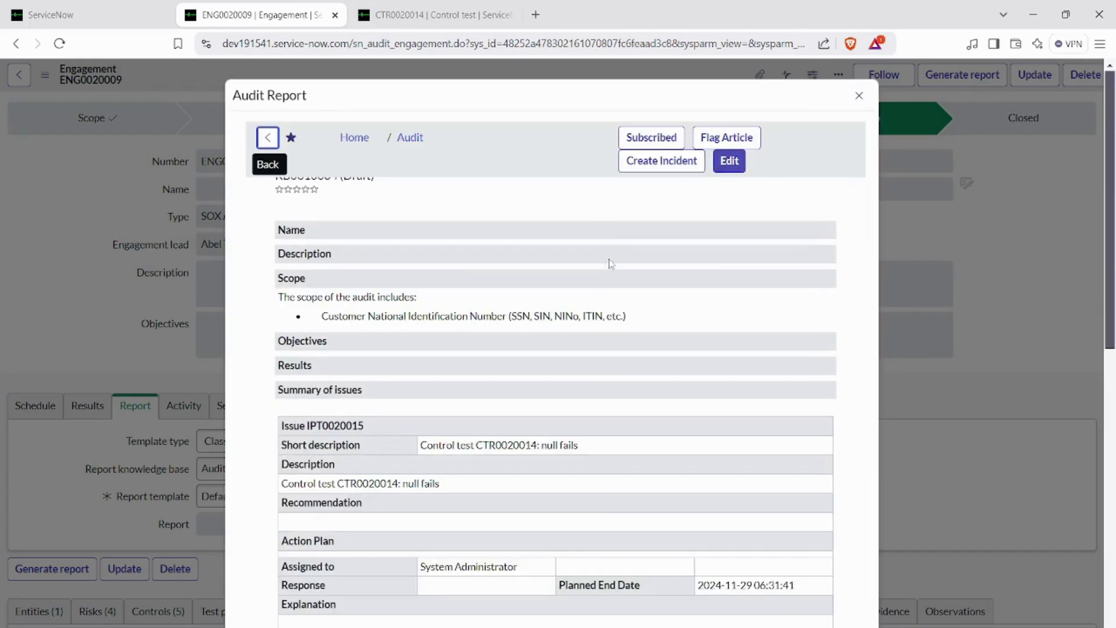
scroll(657, 305, "down", 4)
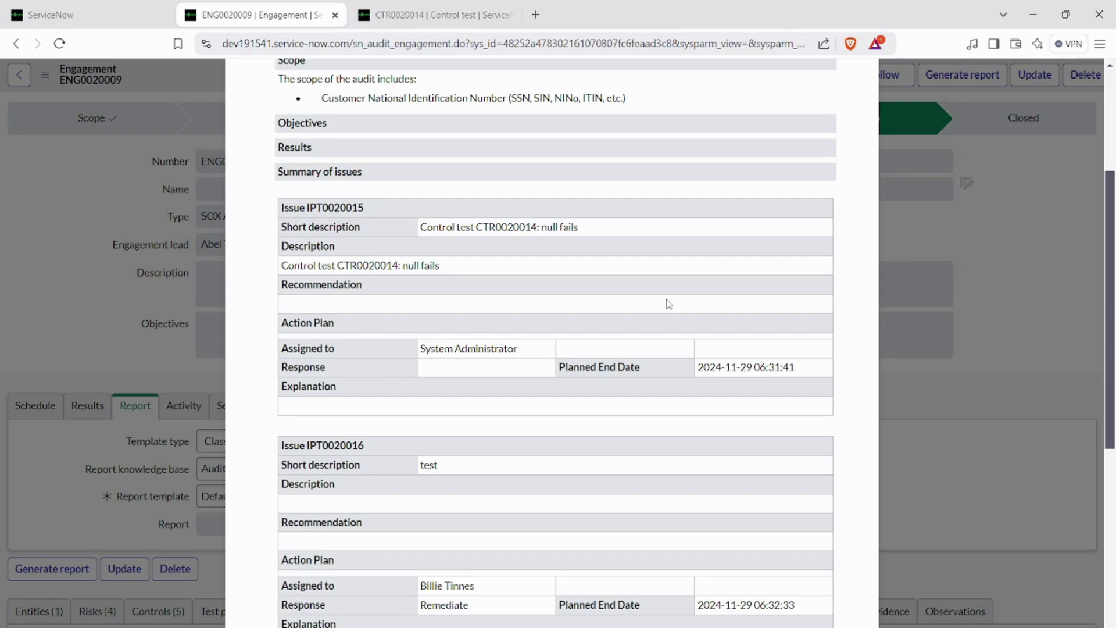
scroll(665, 304, "down", 7)
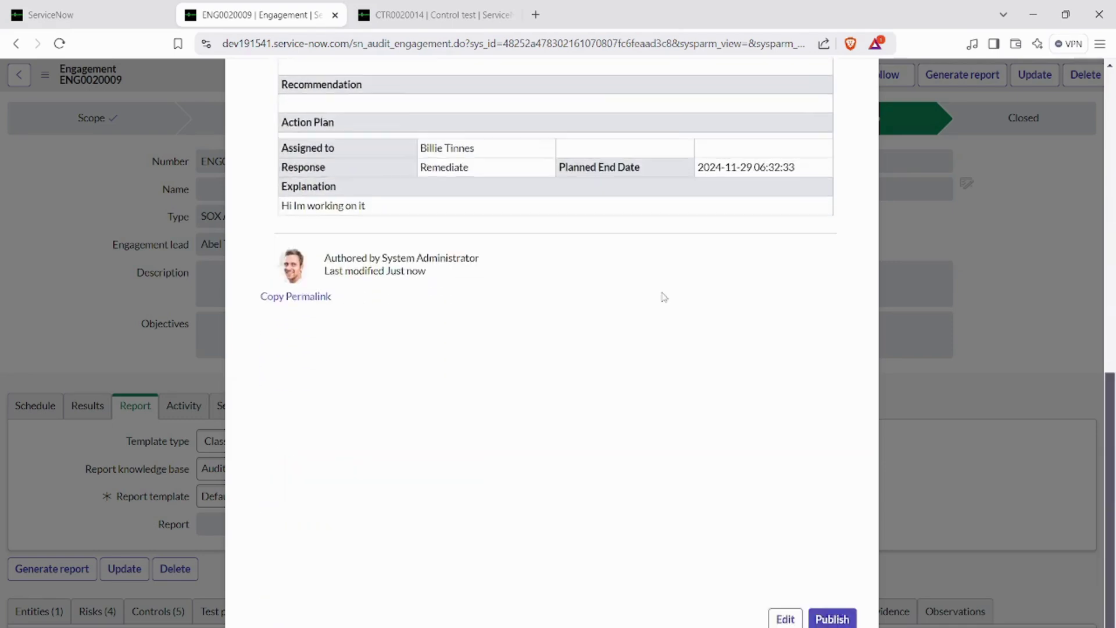
left_click(835, 621)
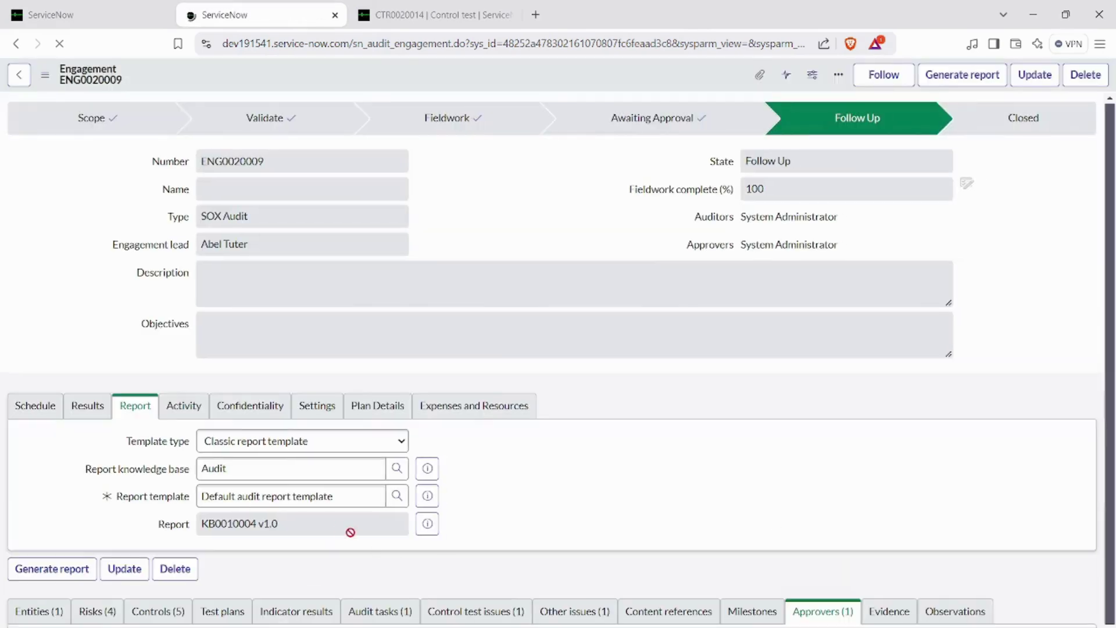
left_click_drag(288, 526, 197, 537)
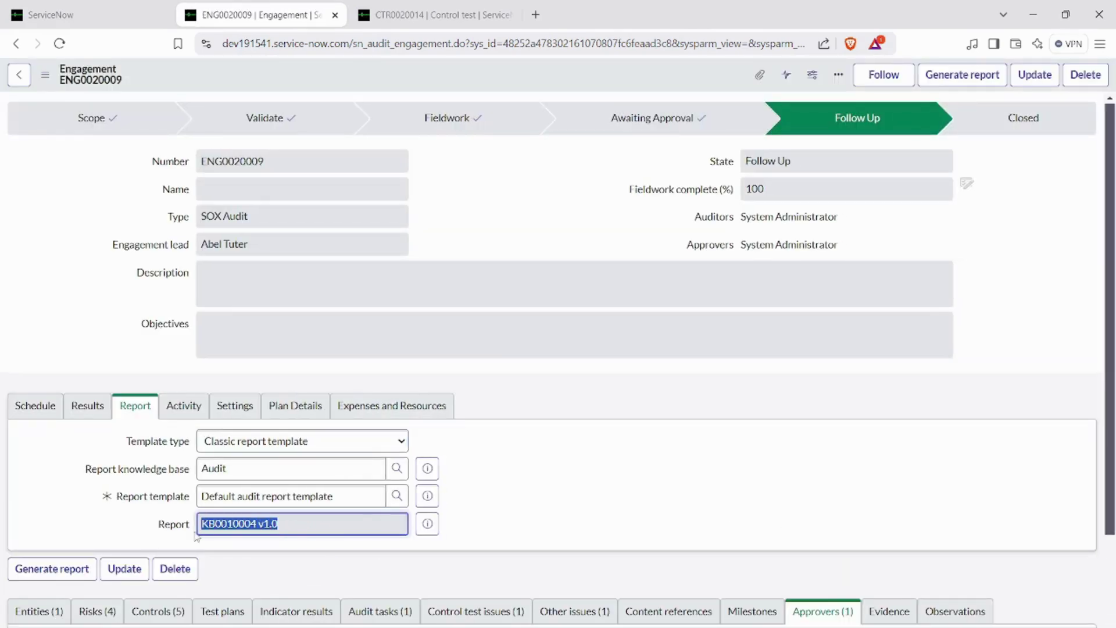
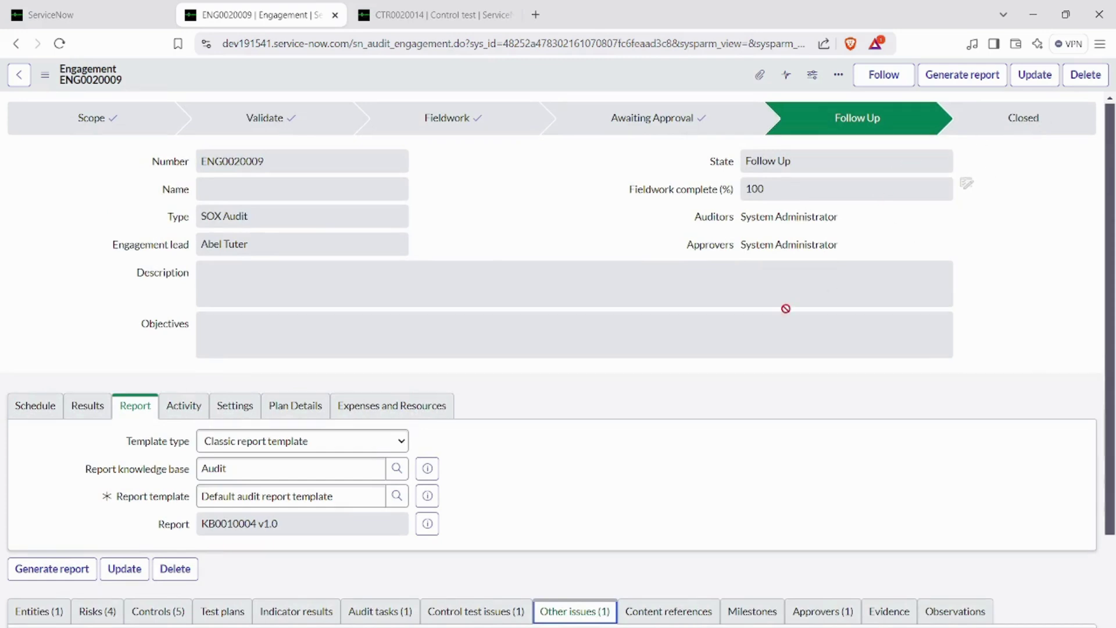
- Review the engagement's audit tasks and open its control test issue IPT0020015 in a separate browser tab
scroll(685, 334, "down", 3)
left_click(396, 460)
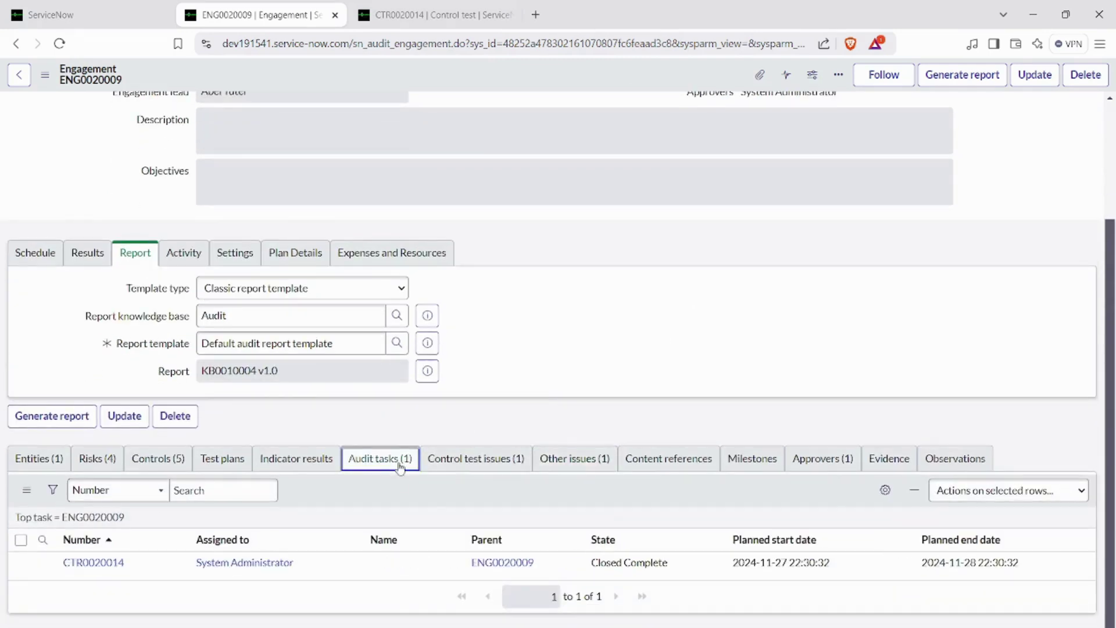
left_click(489, 459)
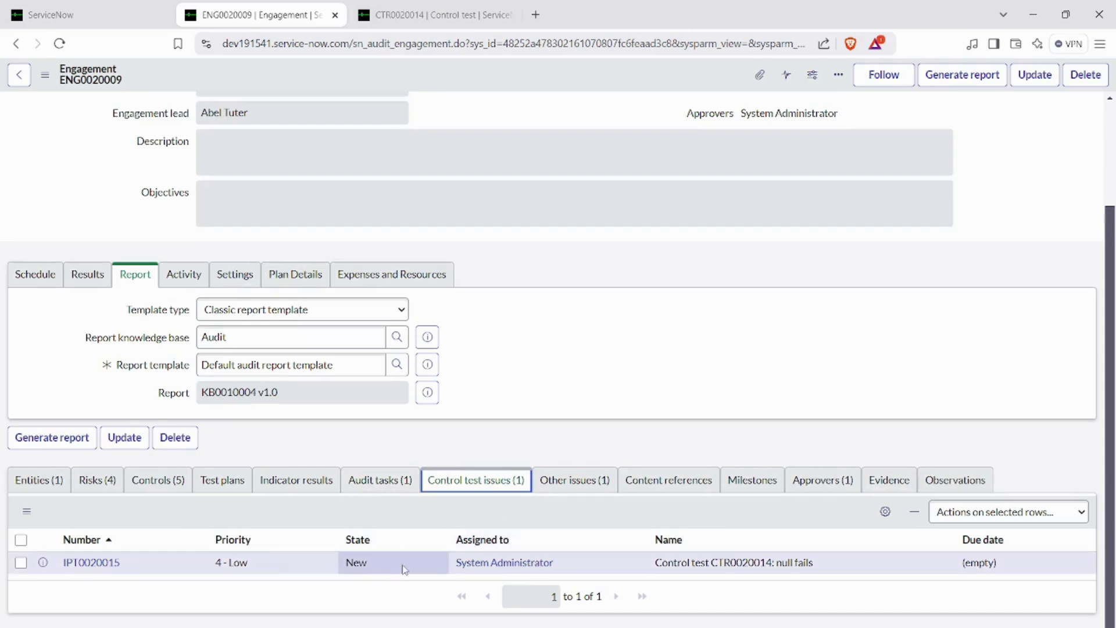
left_click(92, 562, "ctrl")
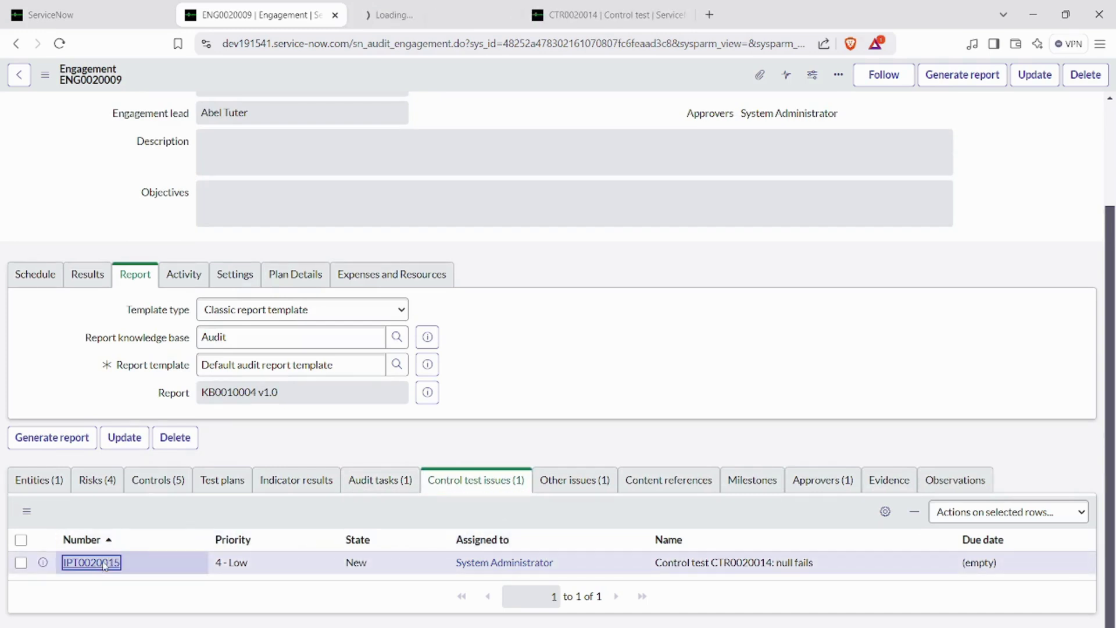
left_click(427, 17)
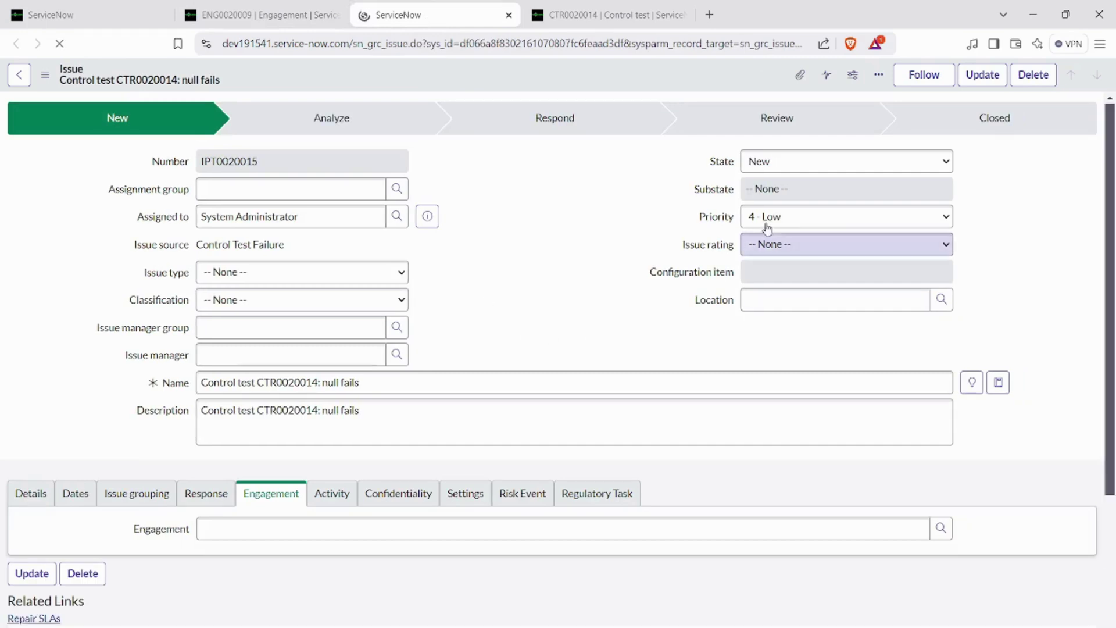
- Set the control test issue's state to Closed Complete and choose an issue manager from the user list
left_click(782, 172)
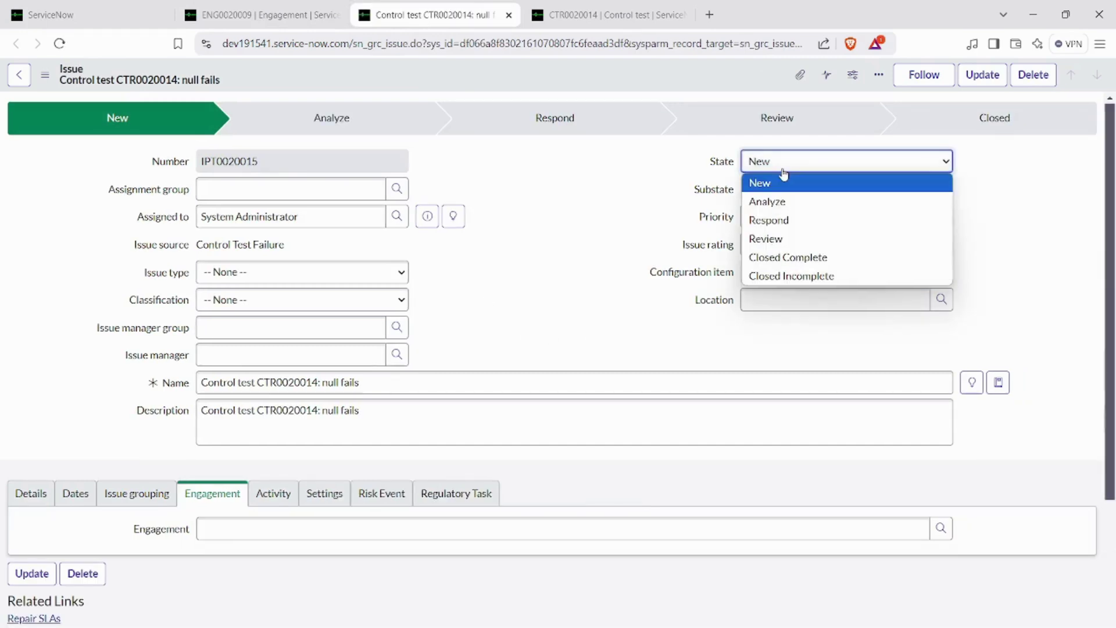
left_click(785, 257)
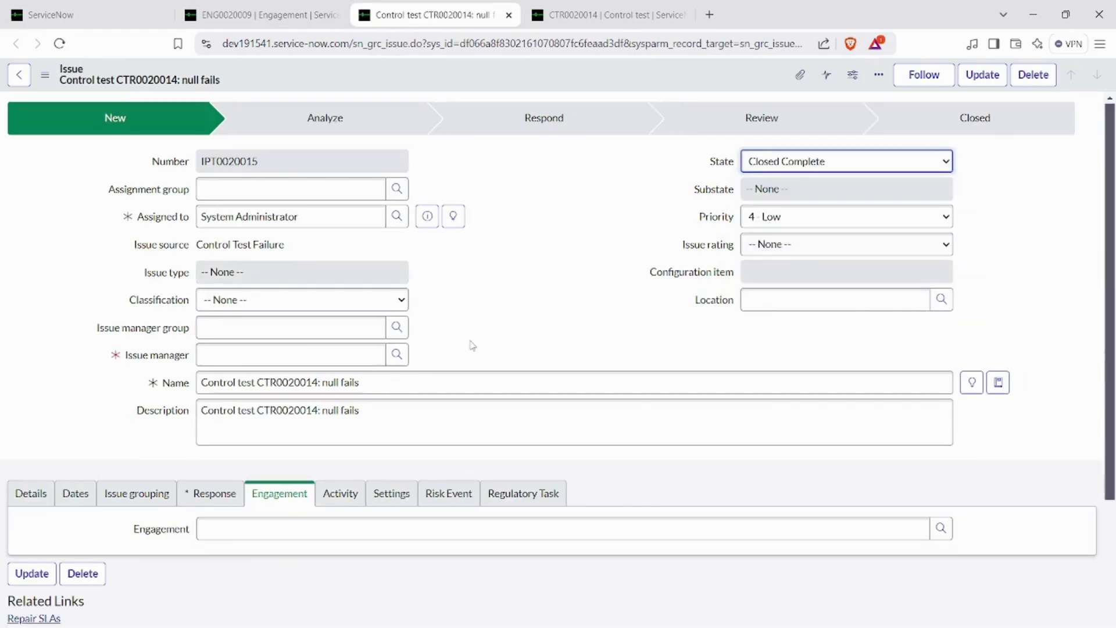
left_click(396, 354)
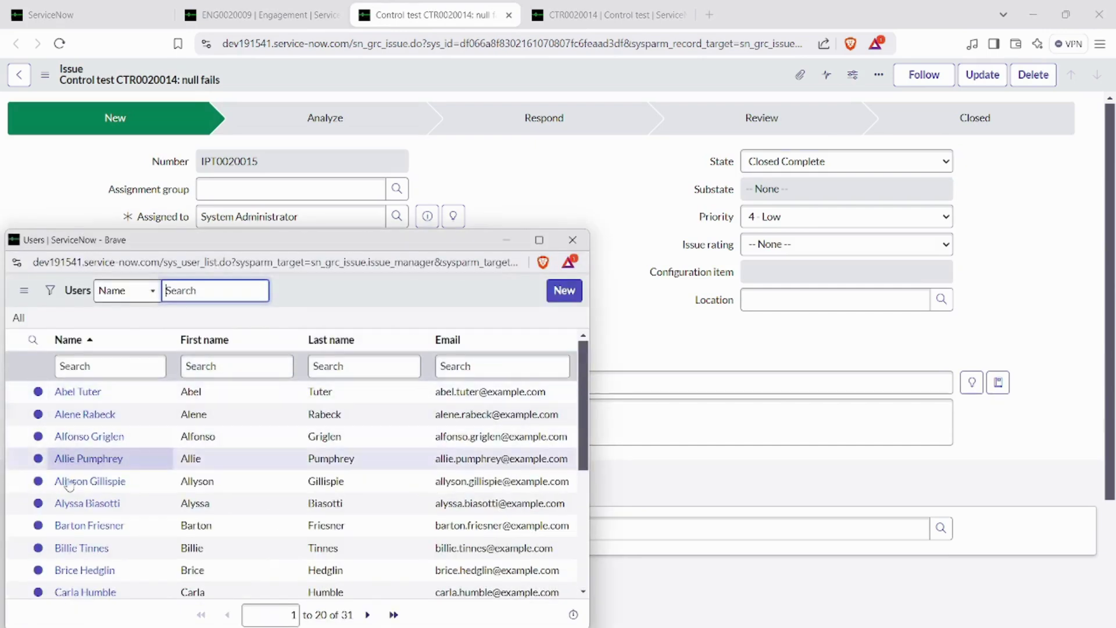
left_click(77, 503)
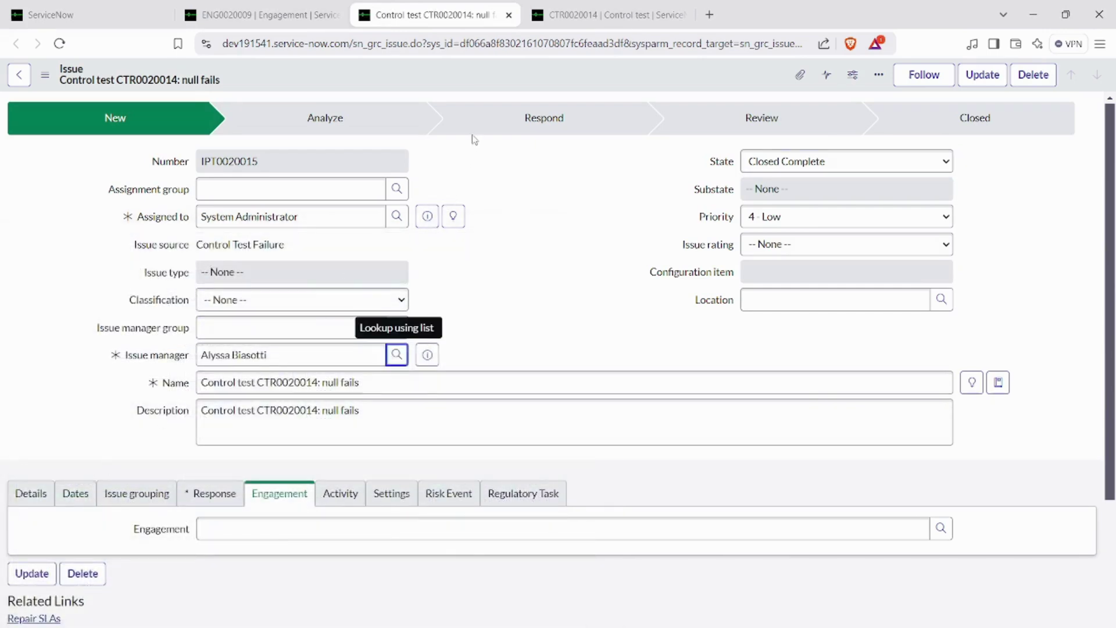
- Set the issue's response to Remediate with the explanation "demo" and save the record in place
left_click(203, 494)
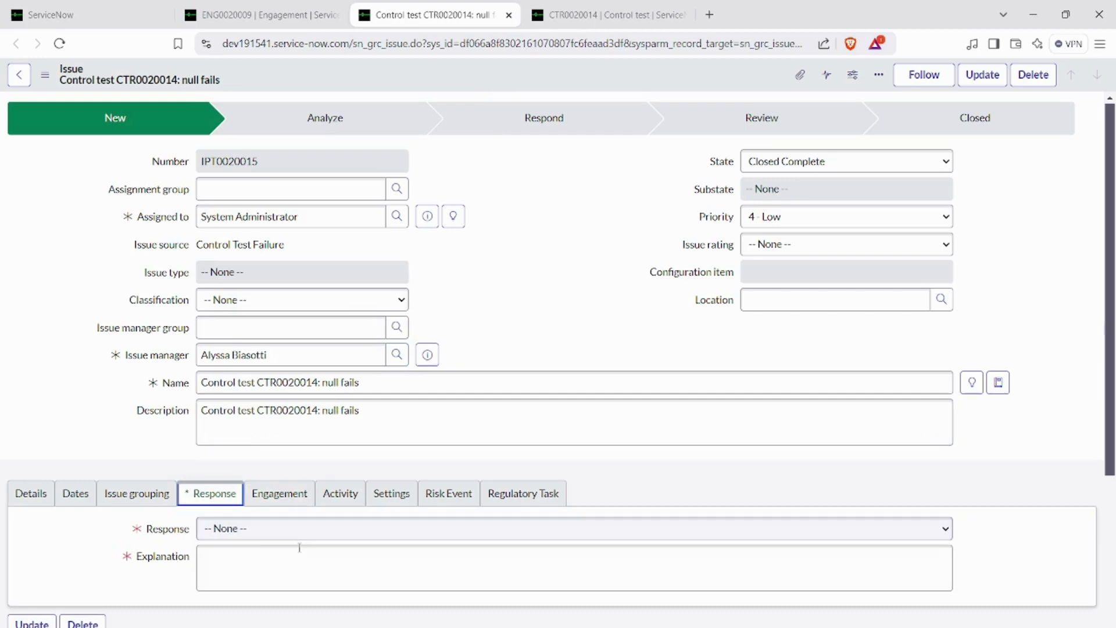
left_click(293, 530)
left_click(278, 569)
left_click(279, 563)
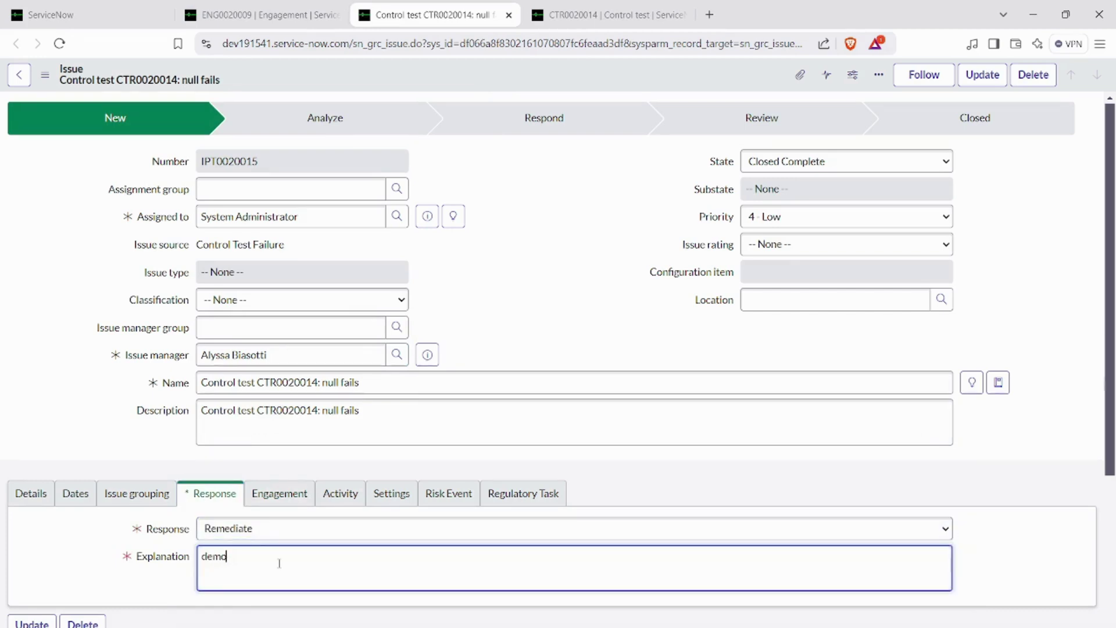
right_click(621, 68)
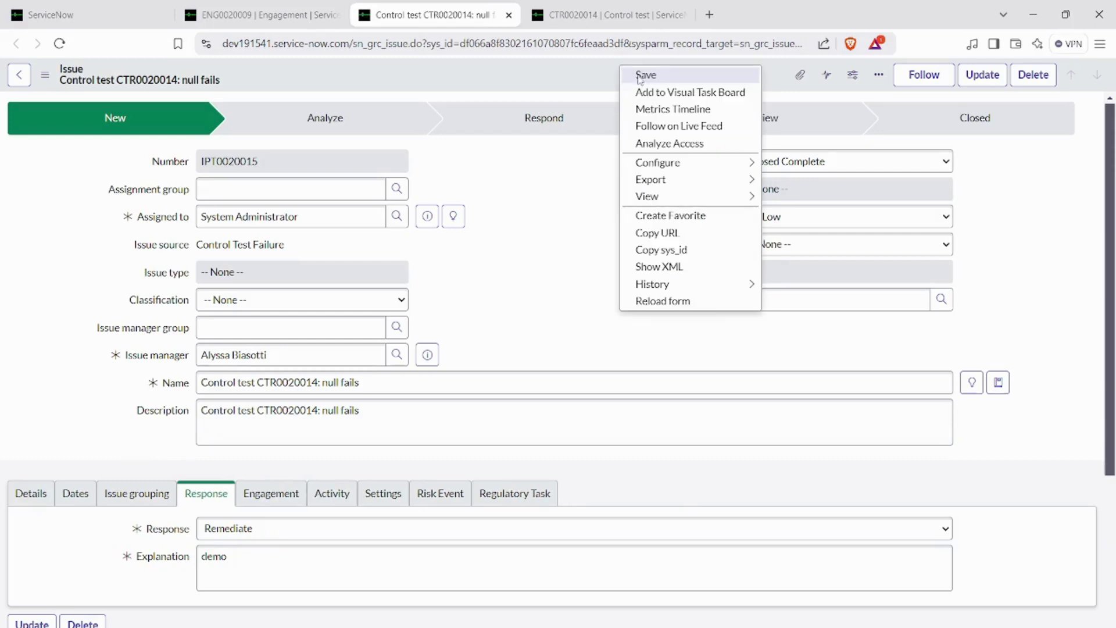
left_click(640, 76)
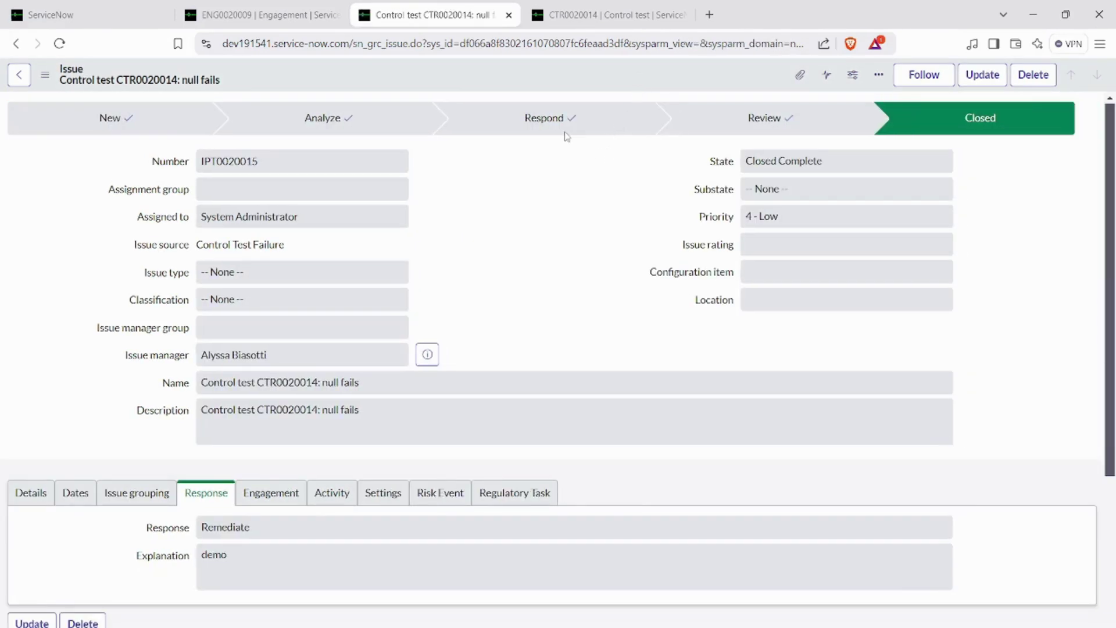
- Return to the engagement record, reload it and check its current stage
left_click(305, 23)
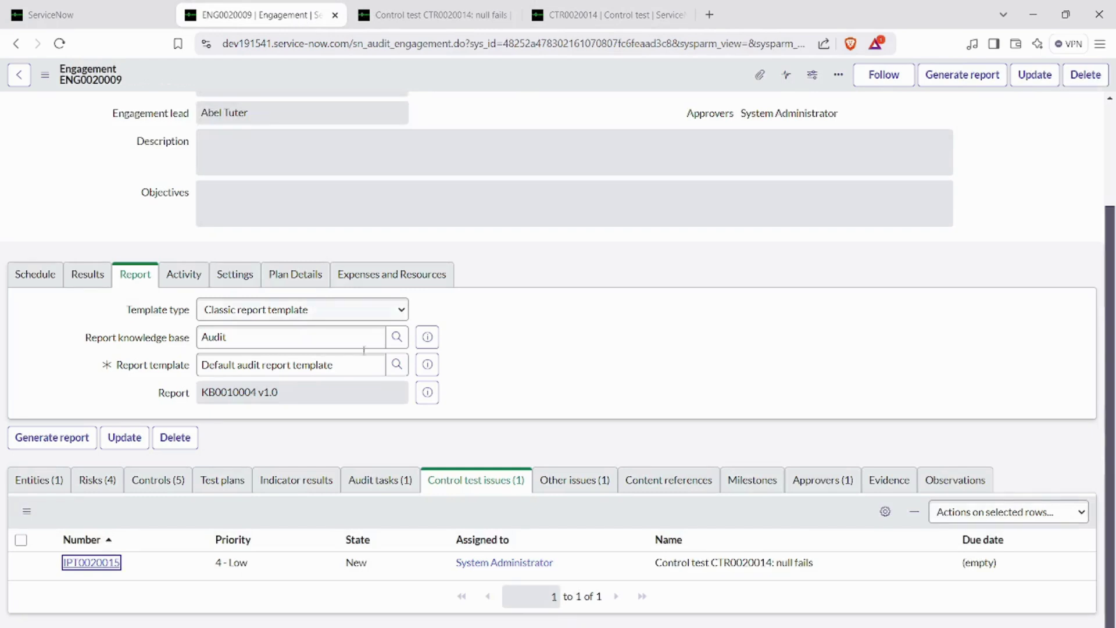
left_click(59, 43)
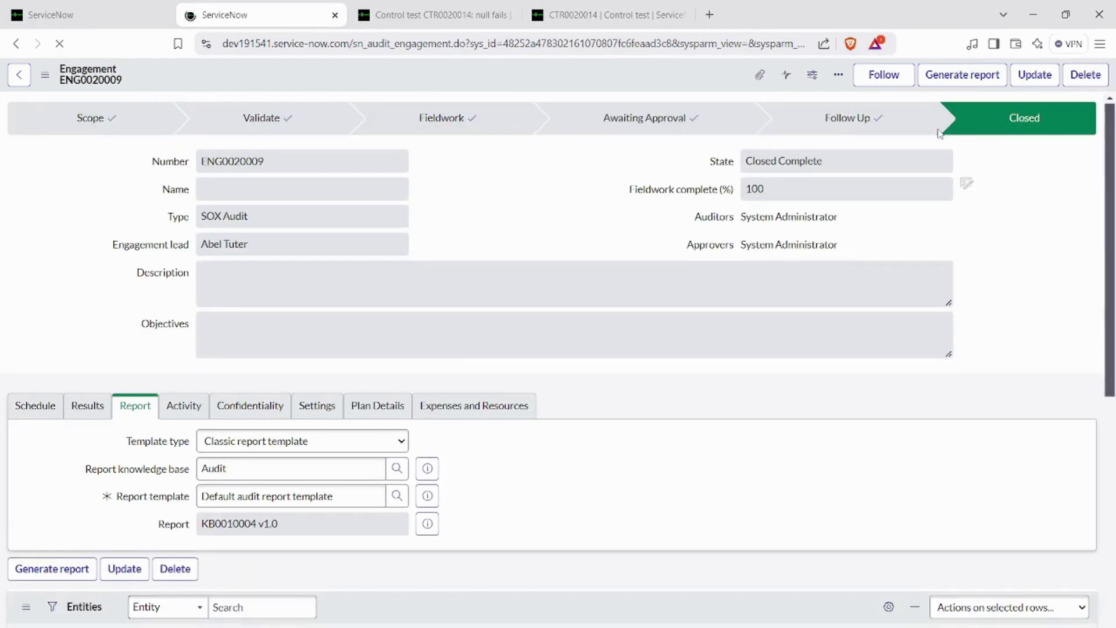
left_click_drag(1061, 119, 982, 120)
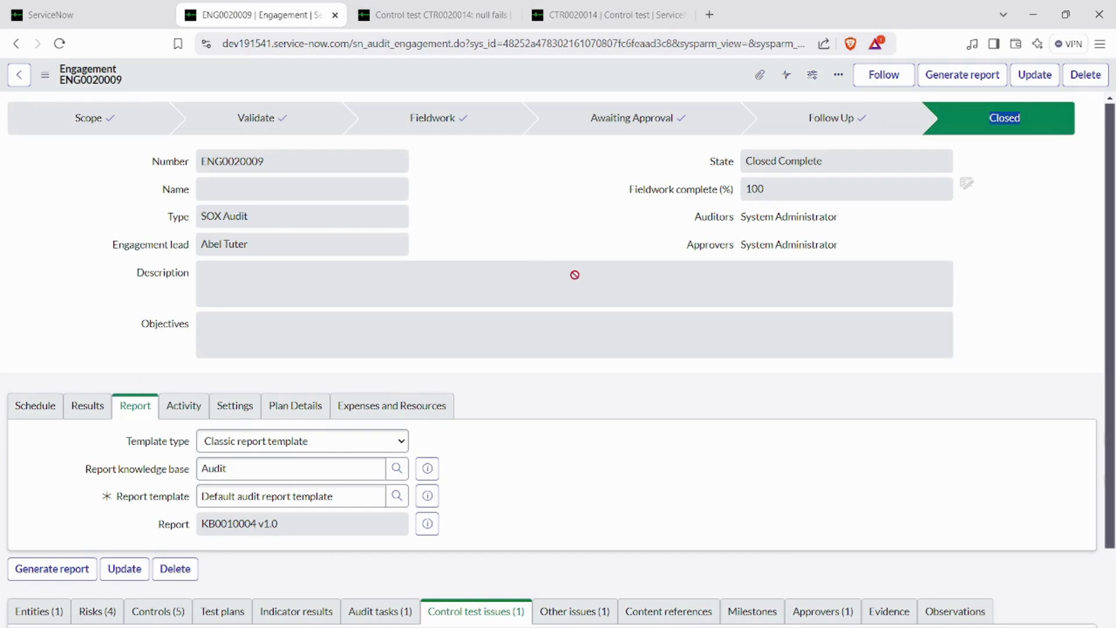
left_click(582, 206)
key("alt+Tab")
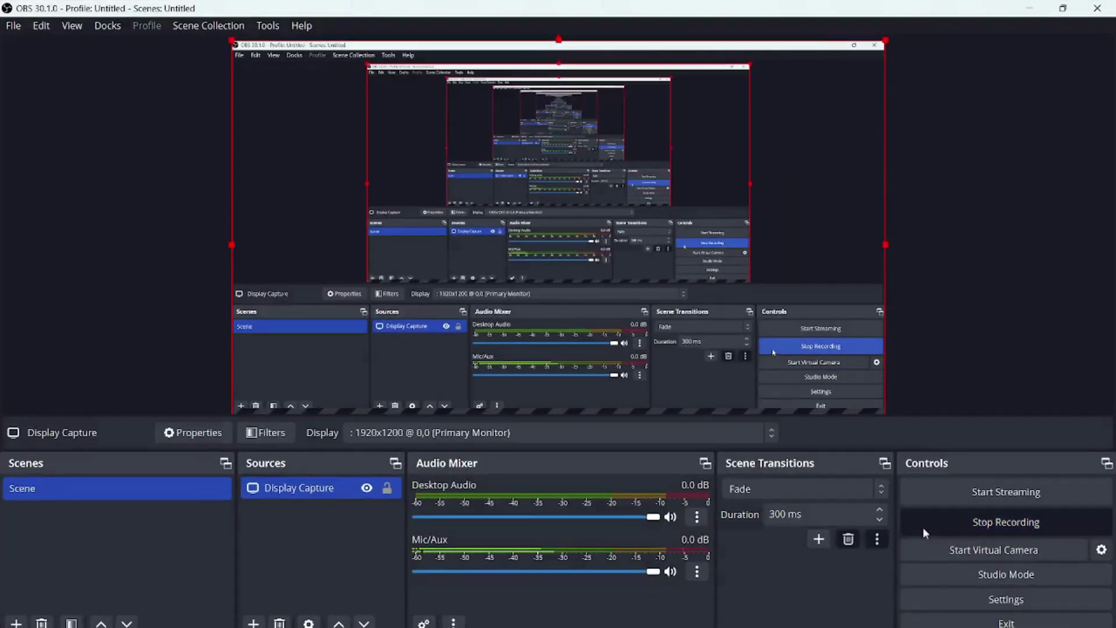